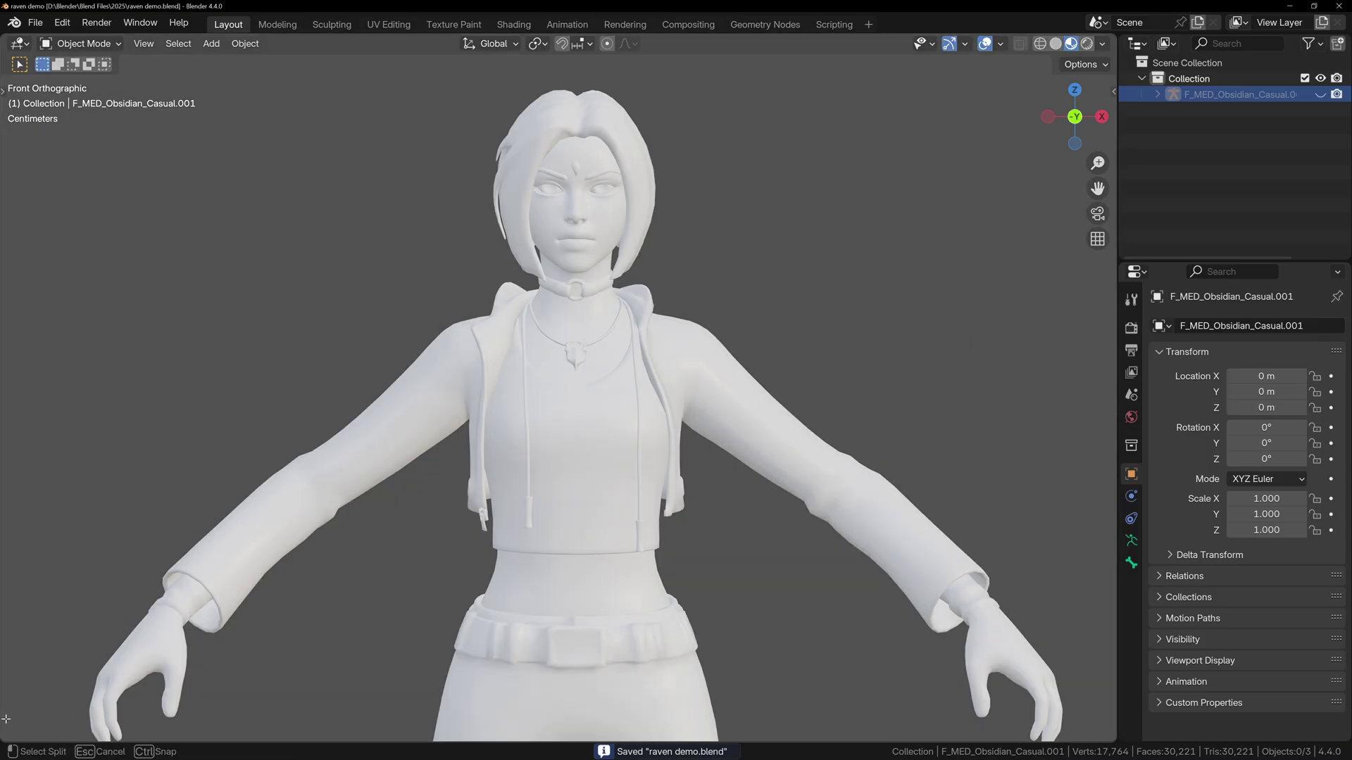
Split off a lower area from the viewport and make it a Shader Editor.
drag(10, 741, 15, 525)
click(19, 533)
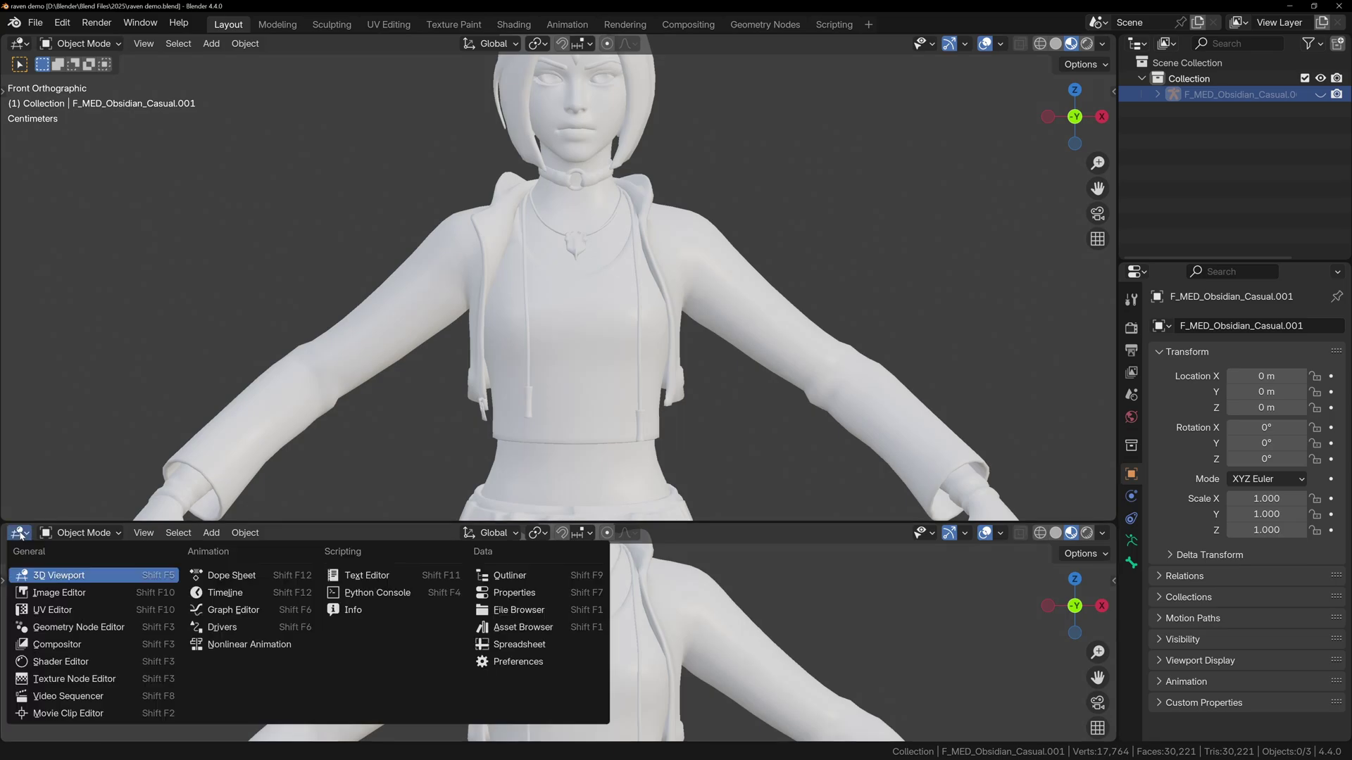
click(60, 662)
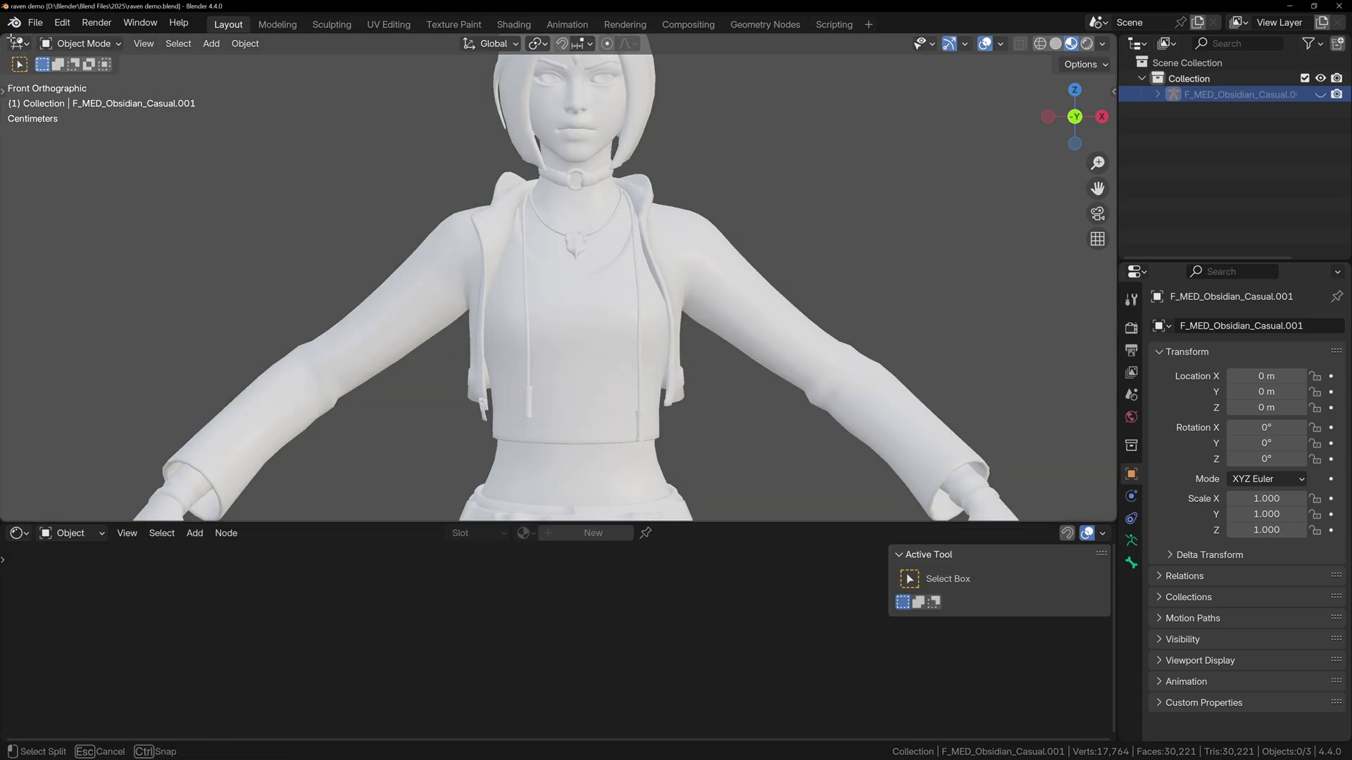
Split the upper viewport side by side and make the left area an Image Editor.
click(608, 281)
click(19, 43)
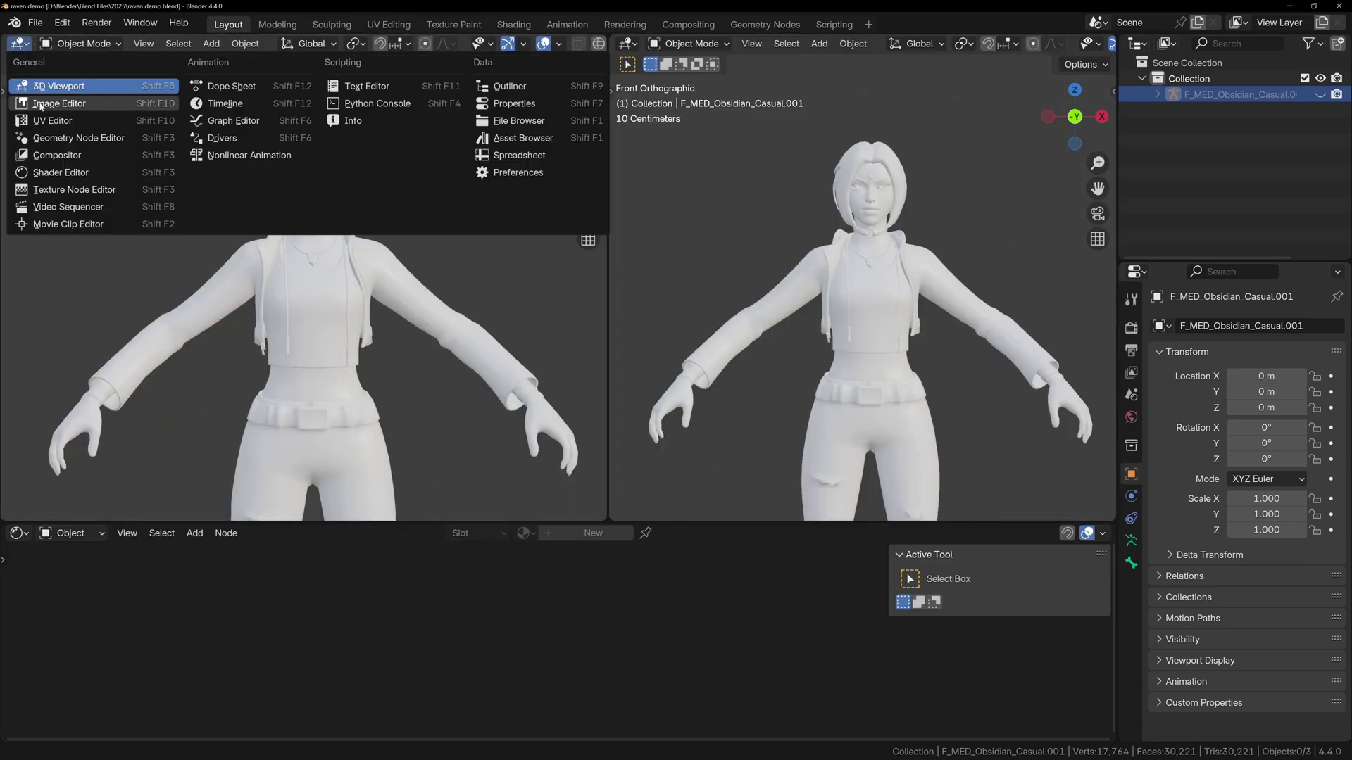
click(40, 104)
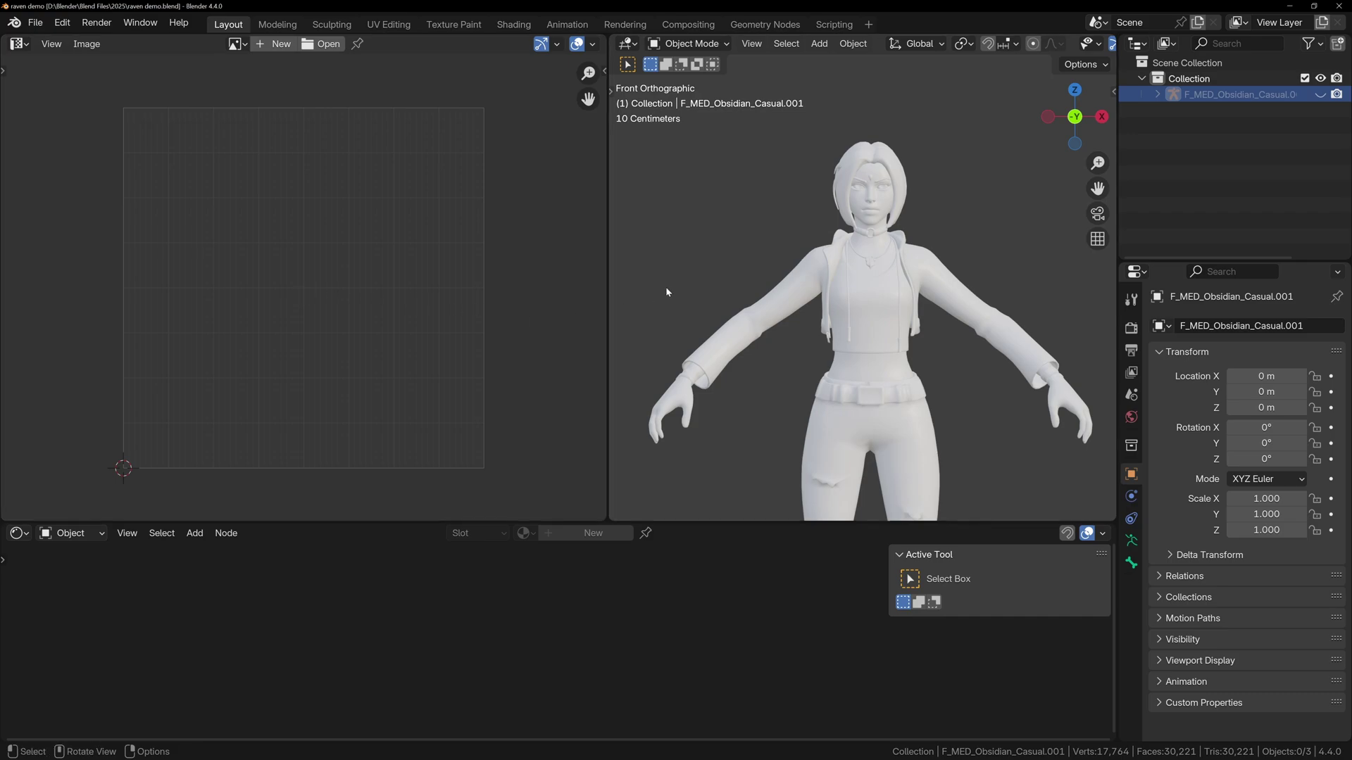
Join all three Raven character parts into a single mesh.
key(a)
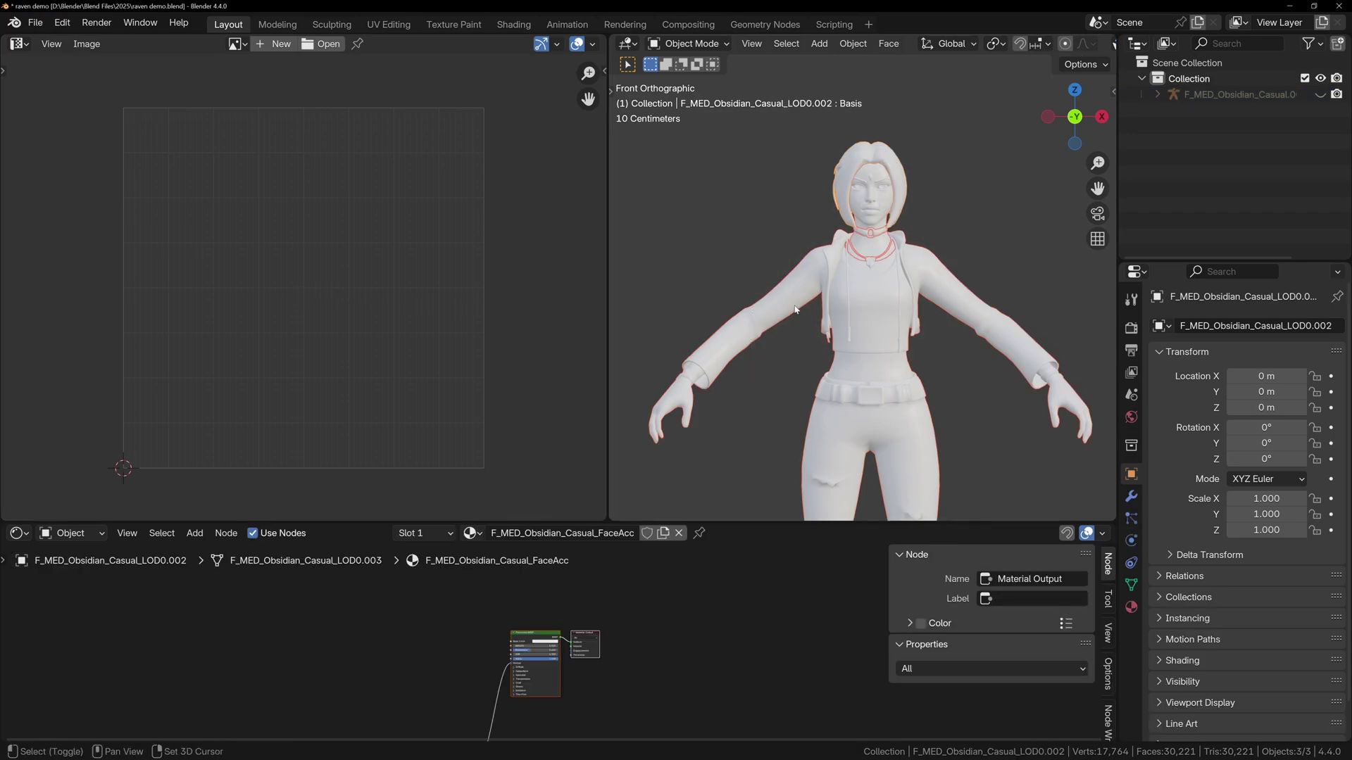
key(ctrl+j)
key(g)
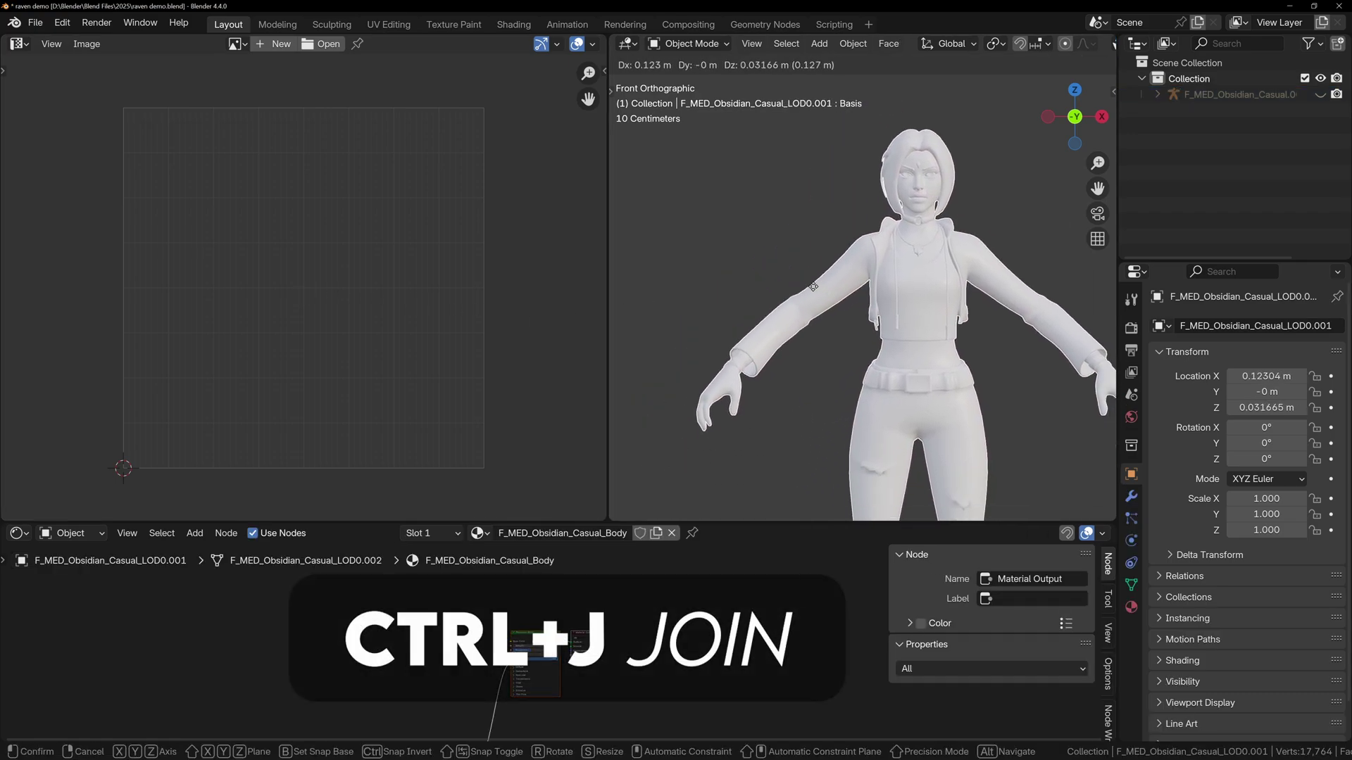
click(703, 285)
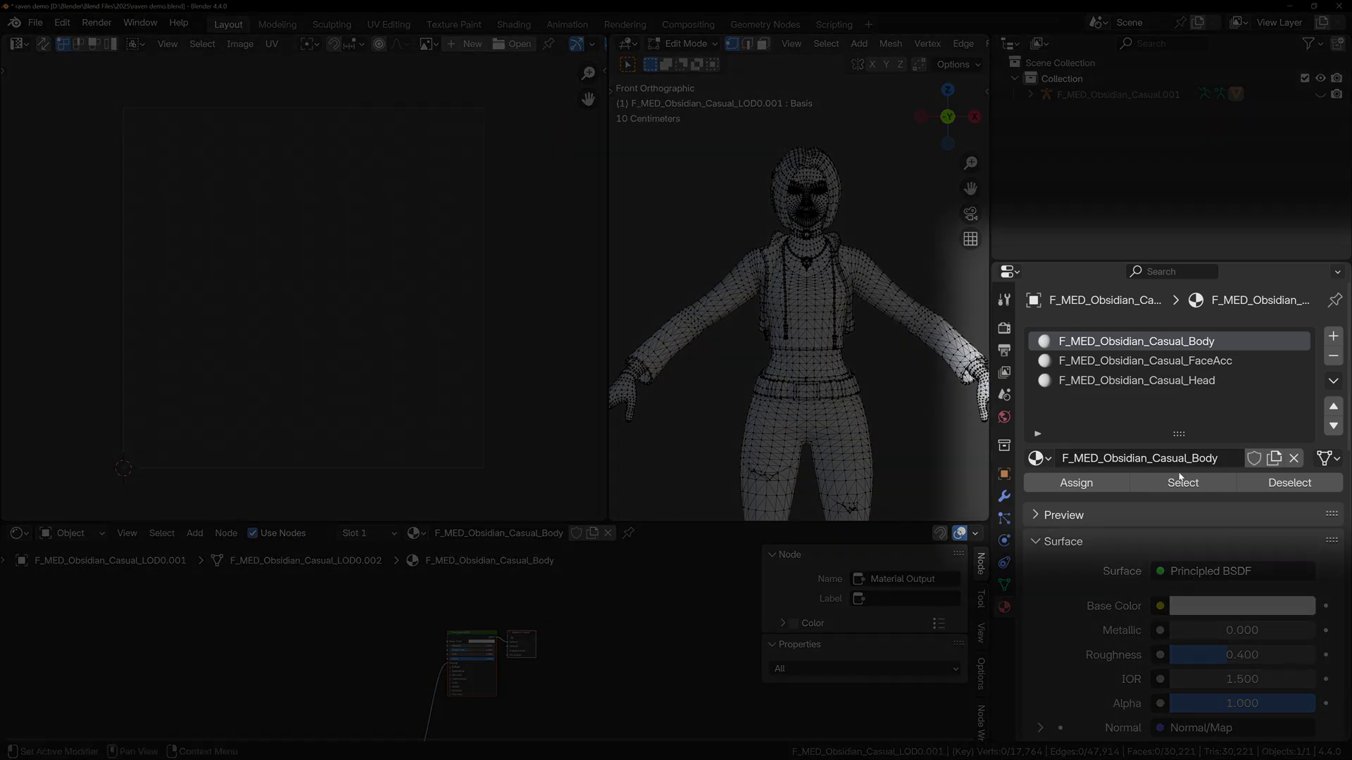
Check which faces use the Body, FaceAcc and Head materials by selecting each in turn.
click(1181, 482)
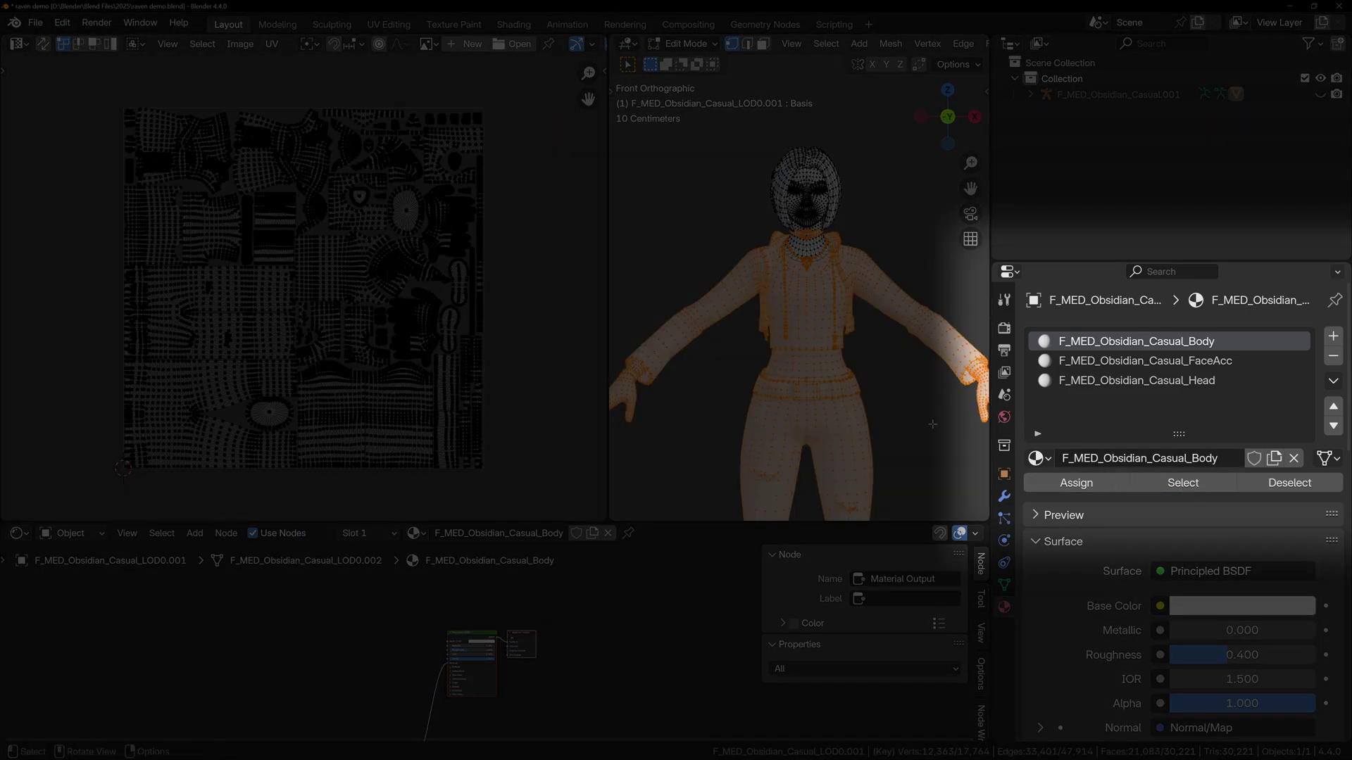
key(alt+a)
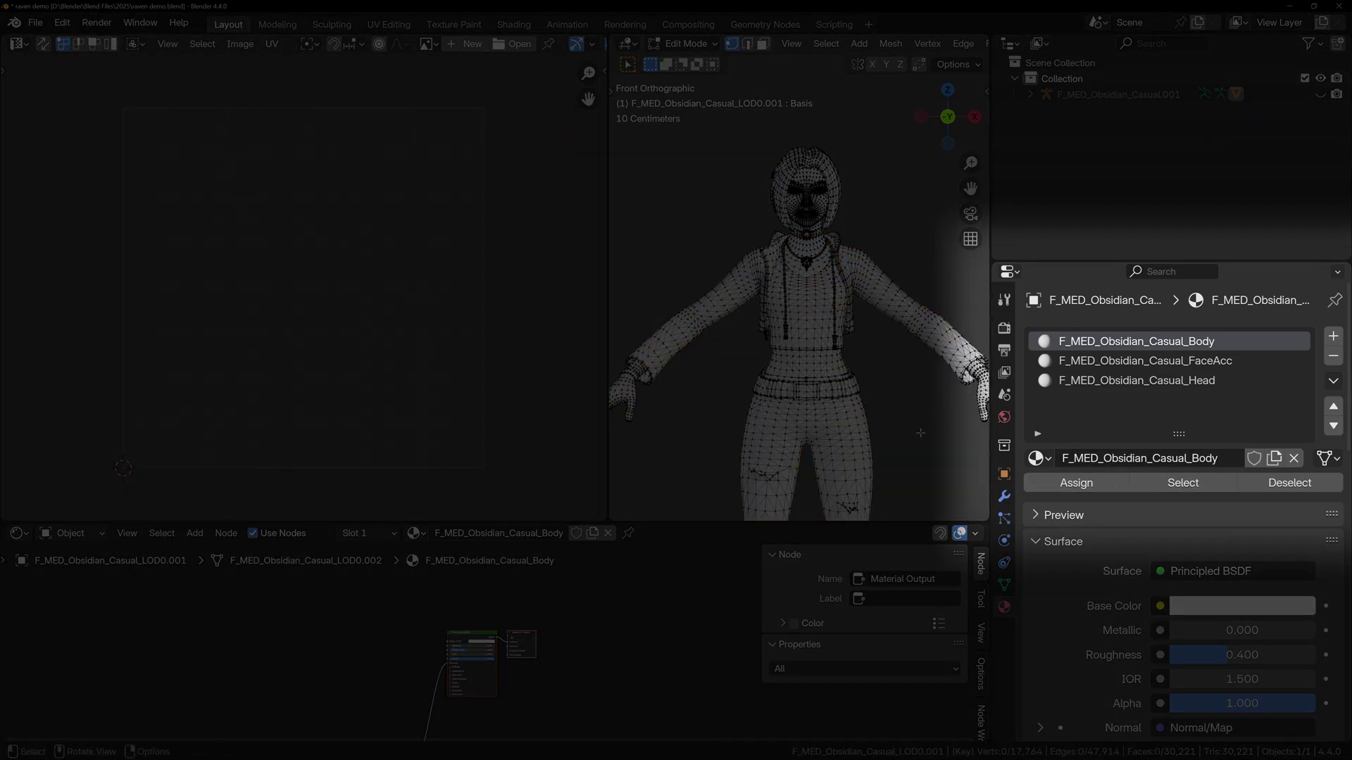
click(1145, 361)
click(1152, 486)
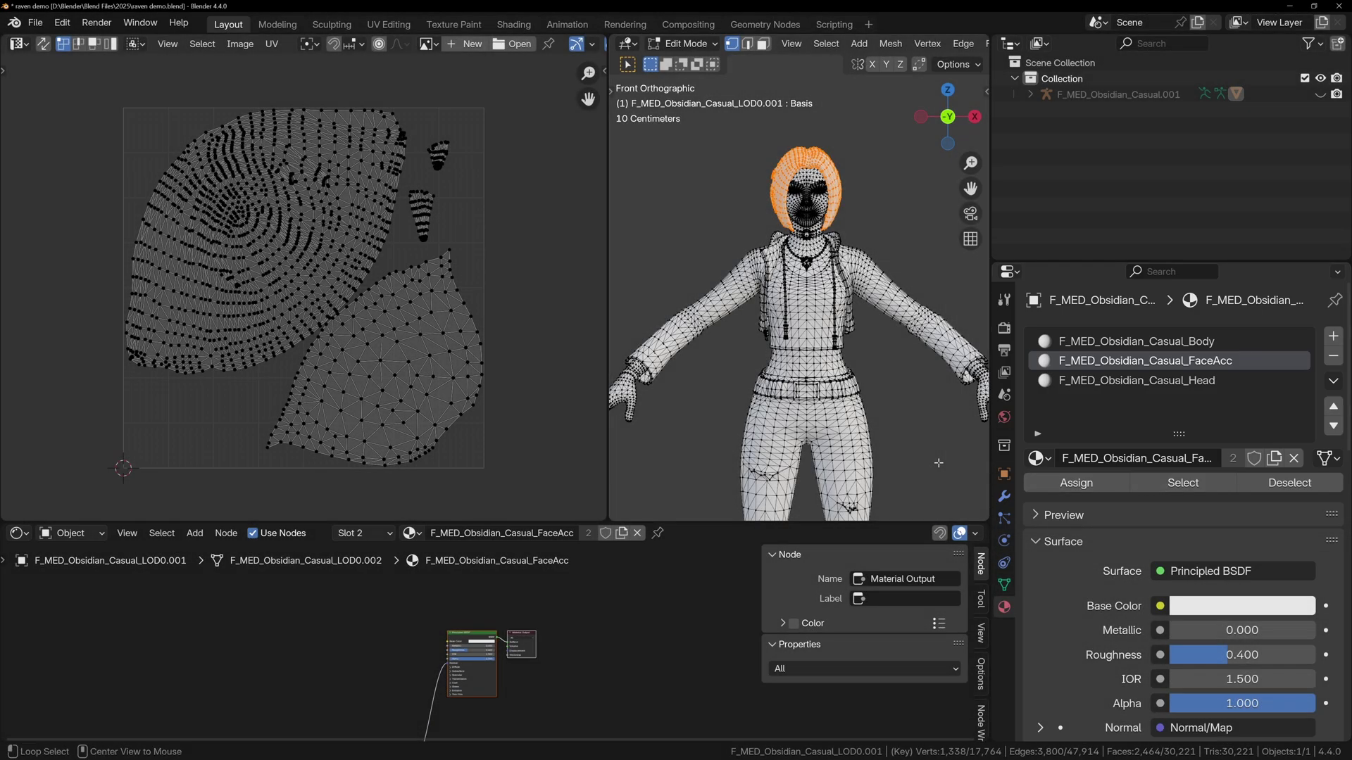
key(alt+a)
click(1094, 382)
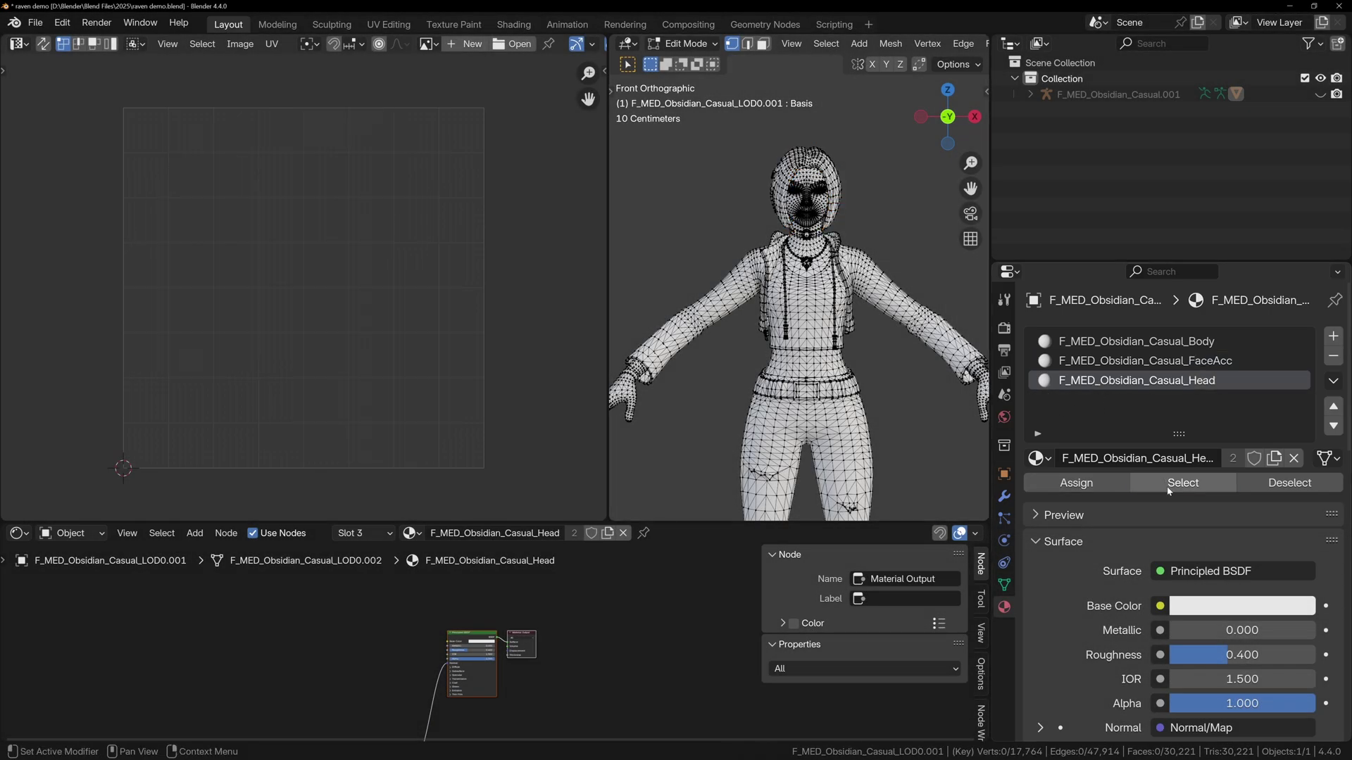
click(1170, 486)
key(alt+a)
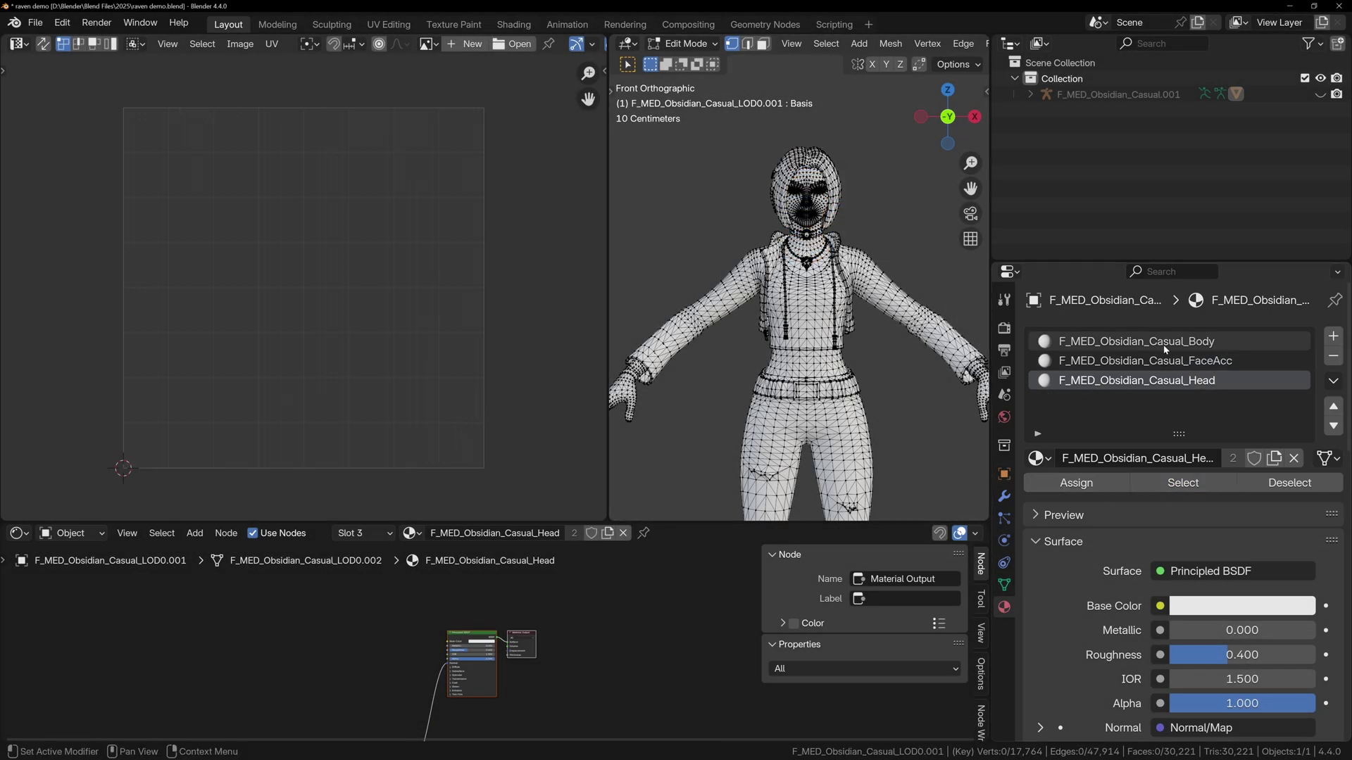
Rename the material slots to Body, Hair and Face.
double_click(1159, 342)
text(Body)
key(Return)
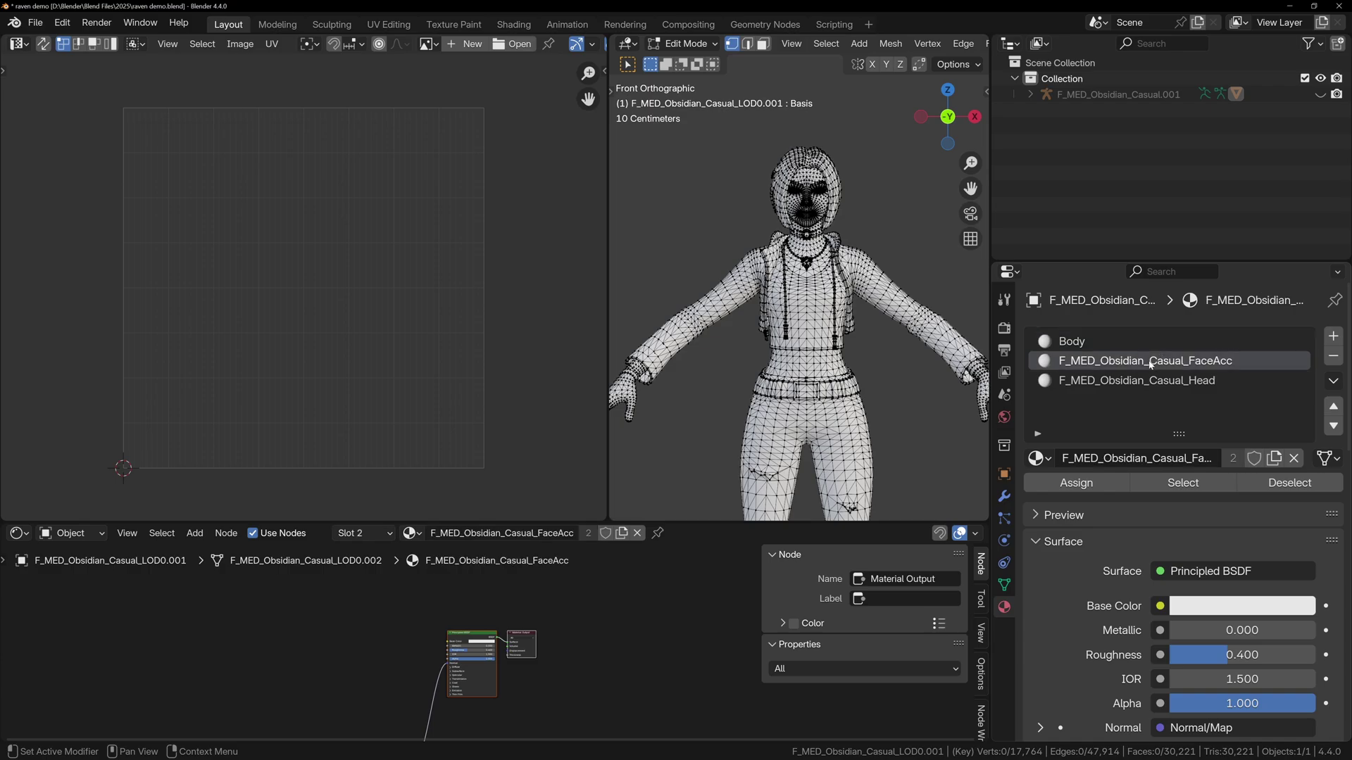
double_click(1155, 360)
text(Hair)
key(Return)
double_click(1155, 380)
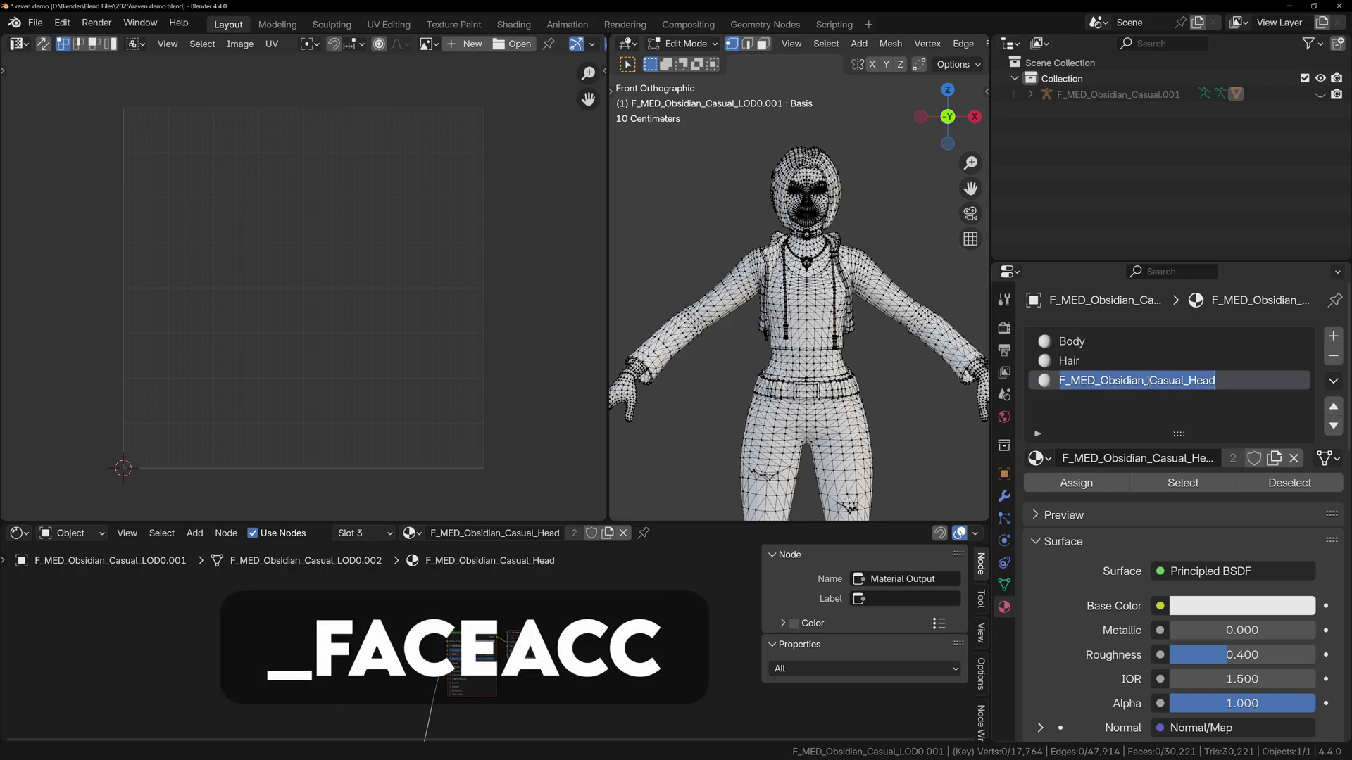
text(Face)
key(Return)
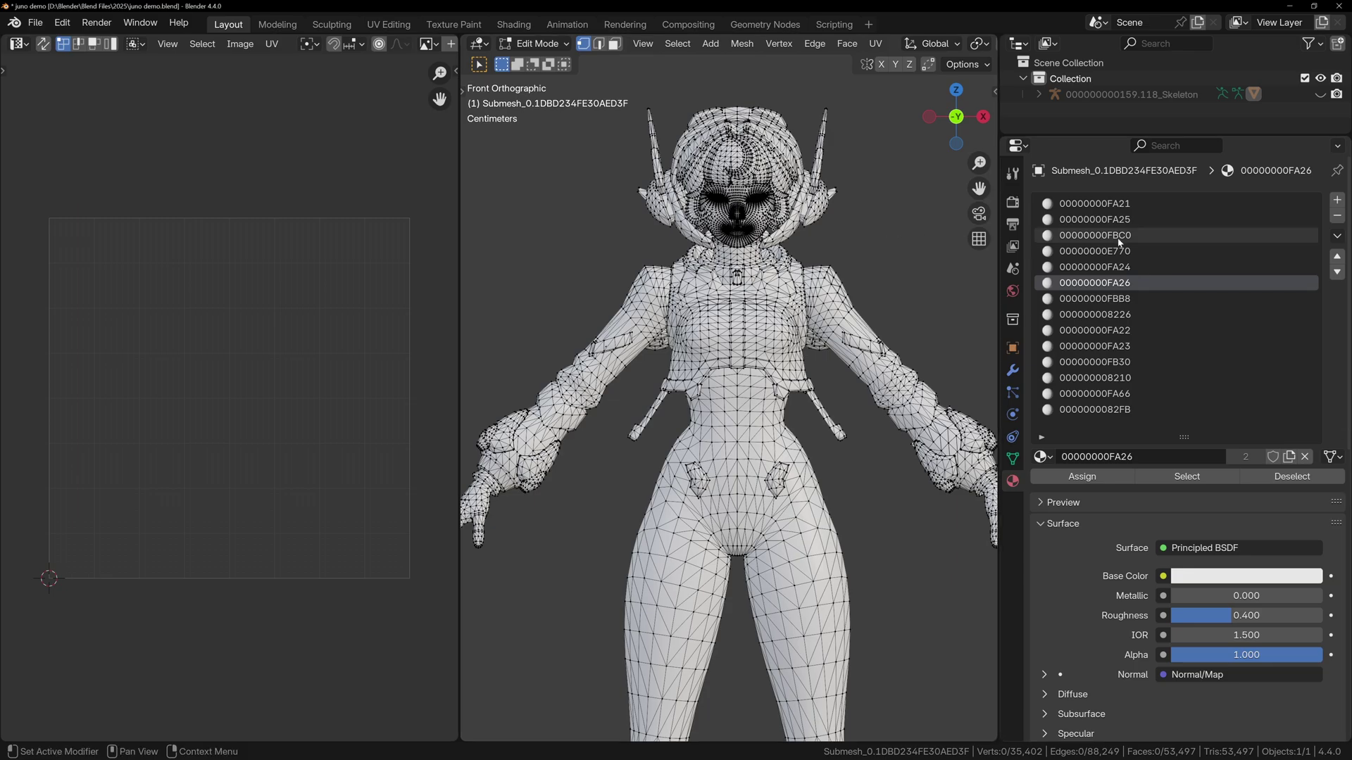
Step through material slots 00000000FA21, E770, FA24 and FA26 on the Juno mesh.
click(1116, 204)
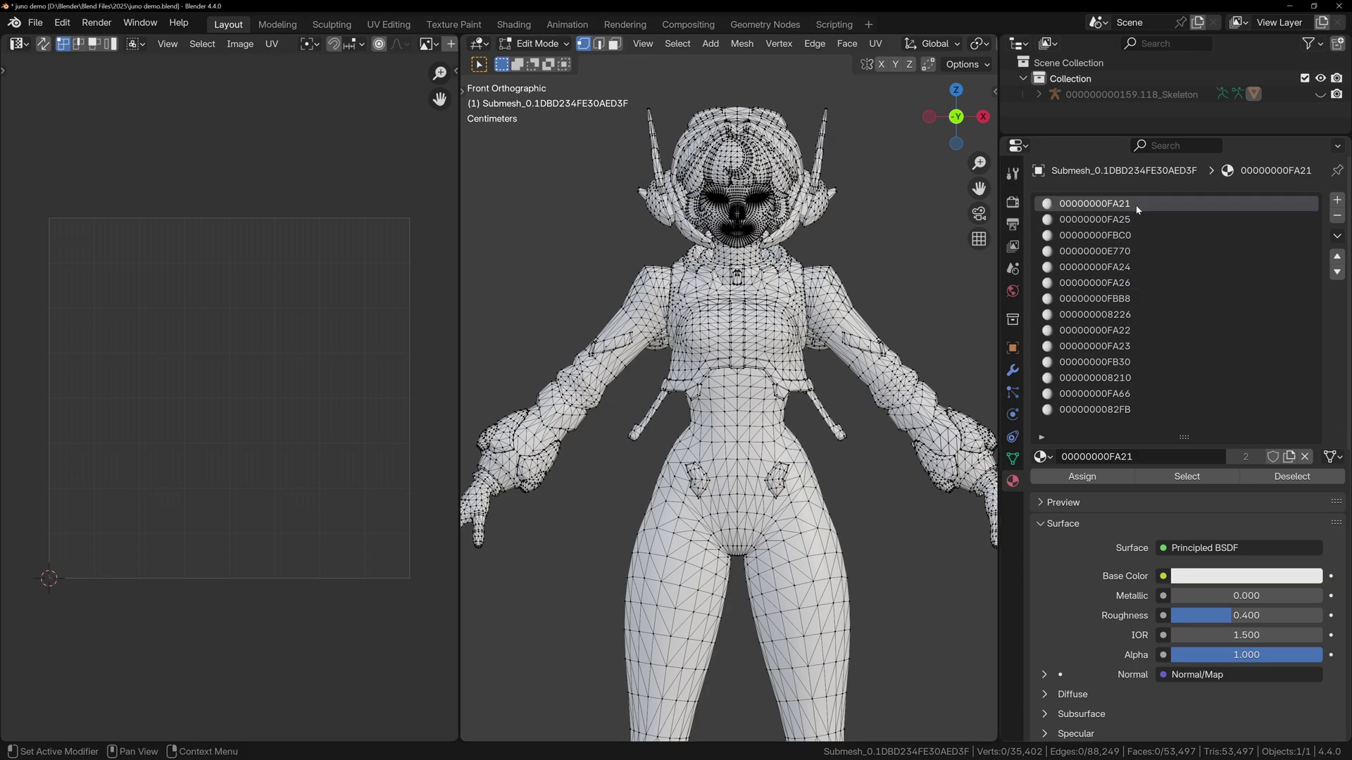
click(1187, 480)
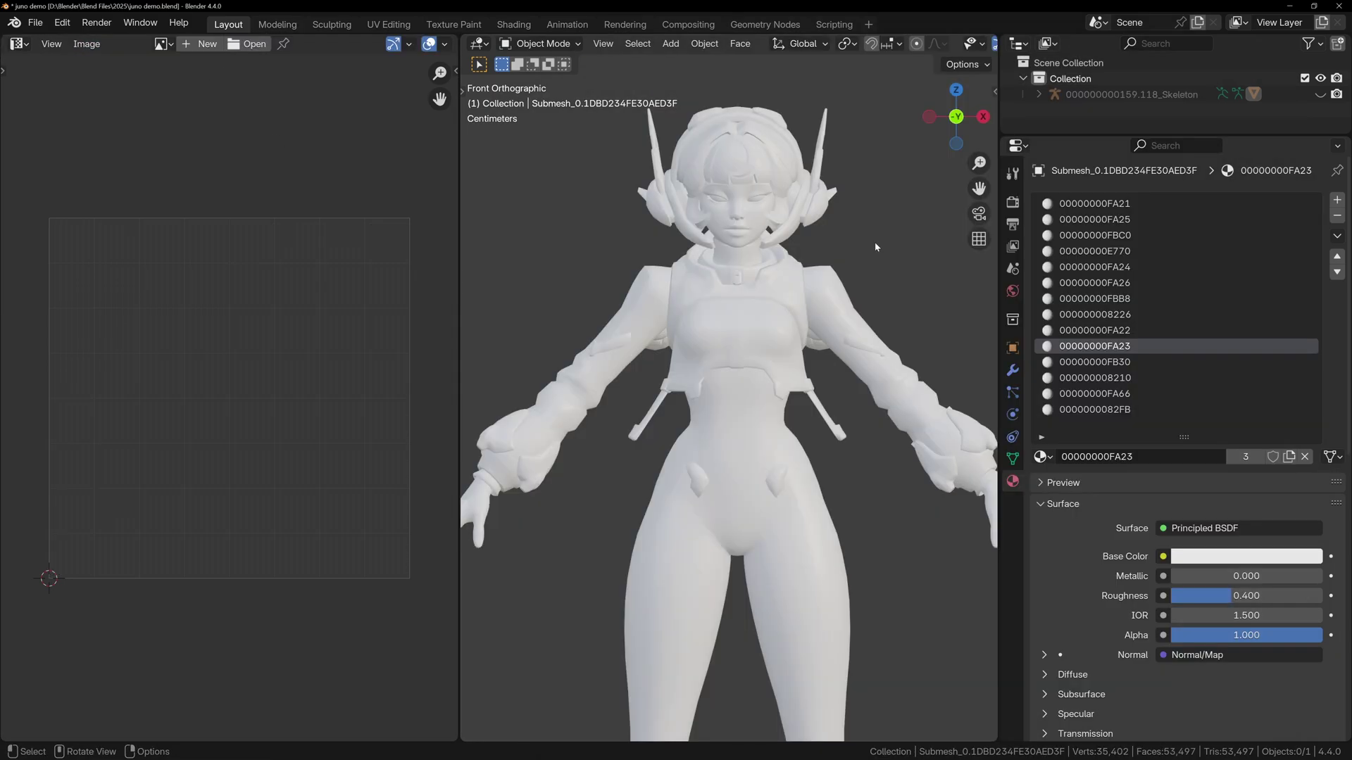
click(1142, 204)
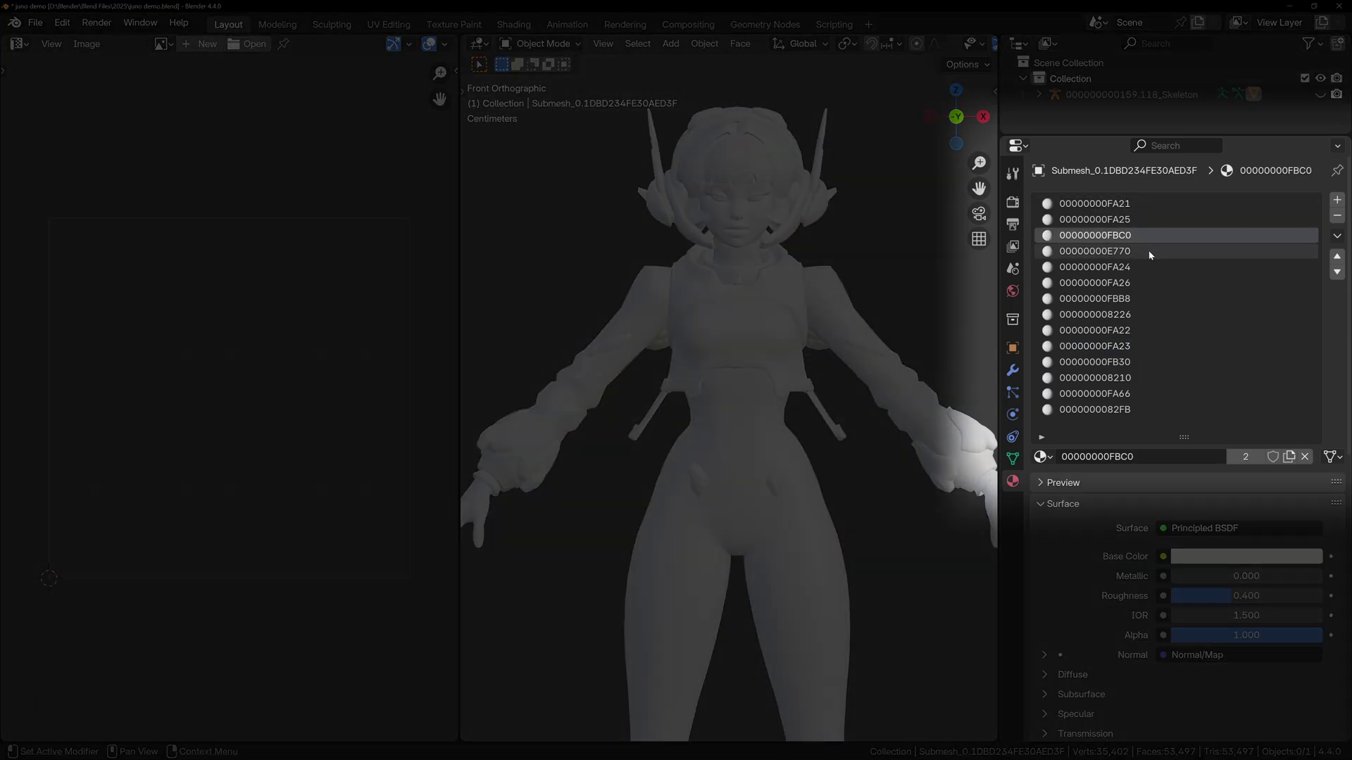
click(1148, 251)
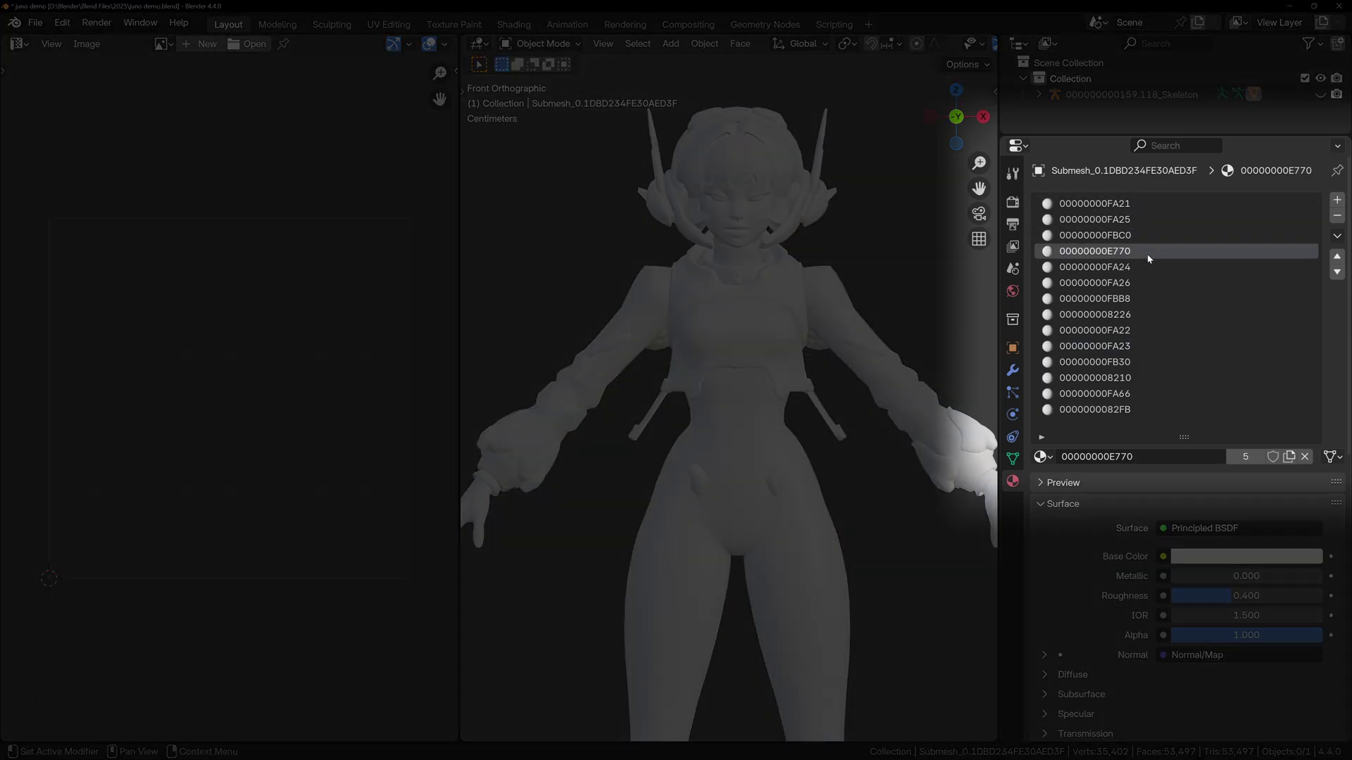
click(1146, 266)
click(1144, 282)
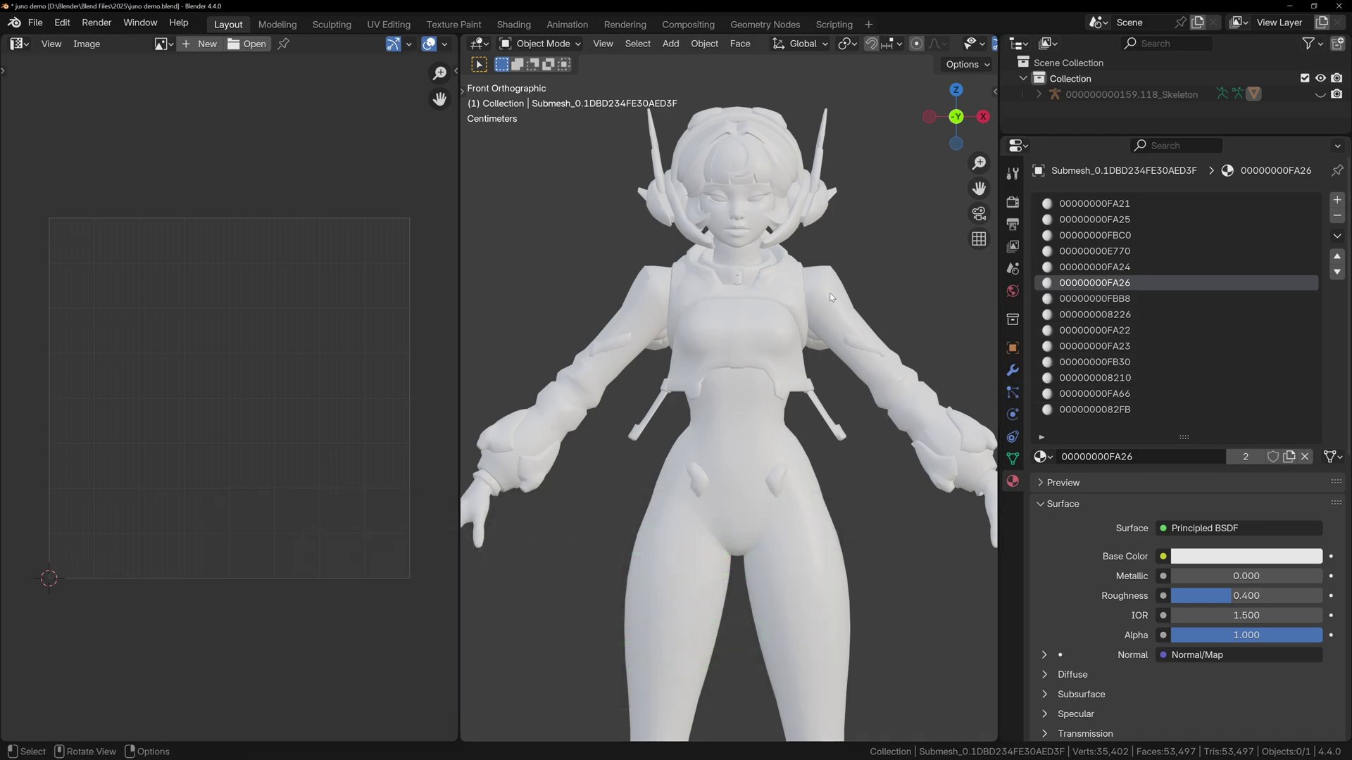
In Edit Mode, select the faces assigned to material 00000000FA21.
key(Tab)
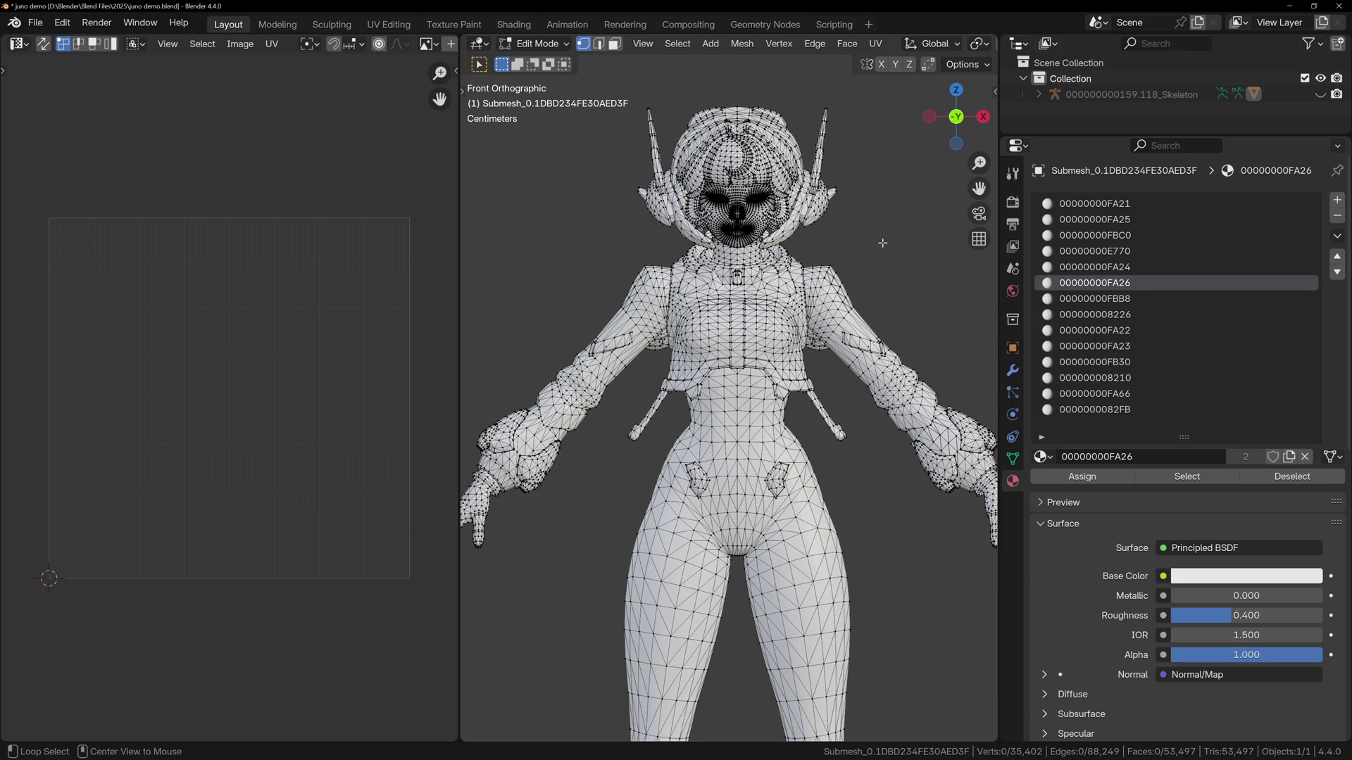
click(1135, 204)
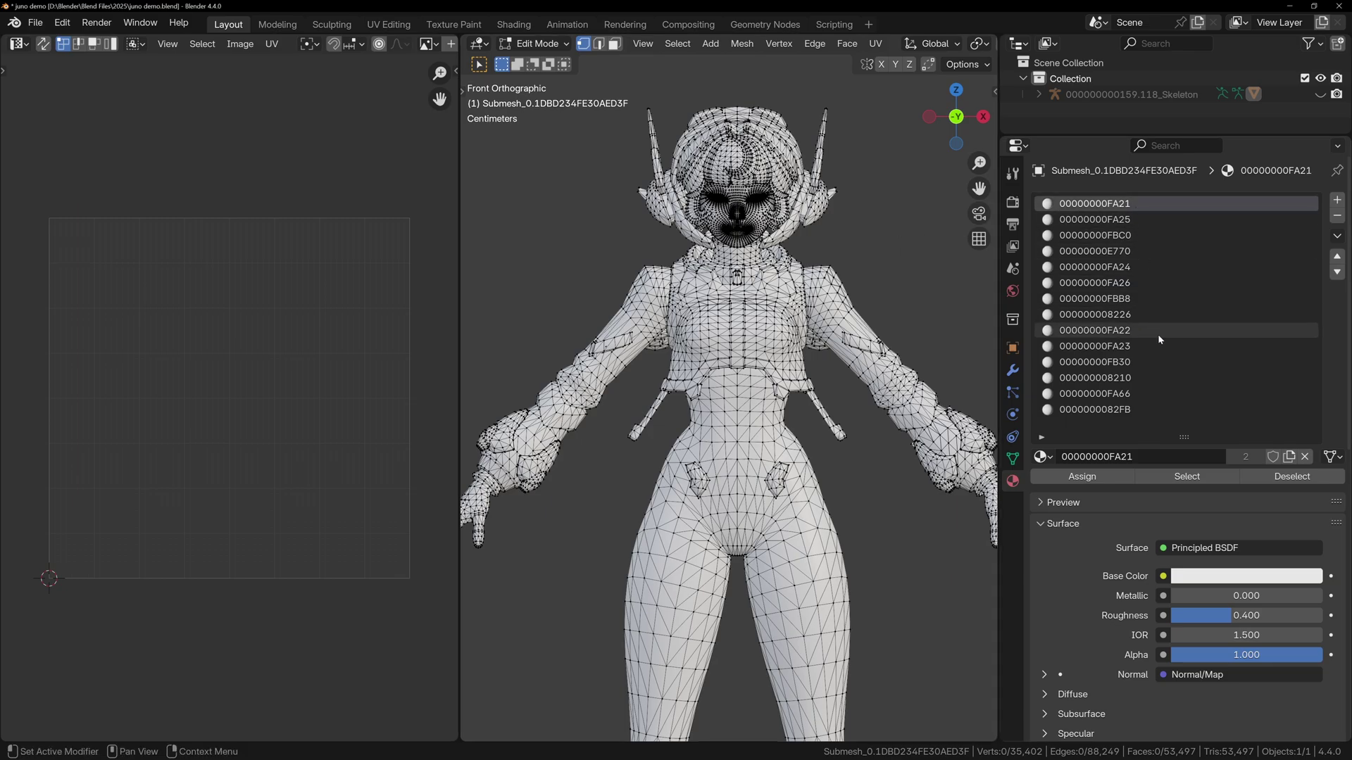
click(1187, 477)
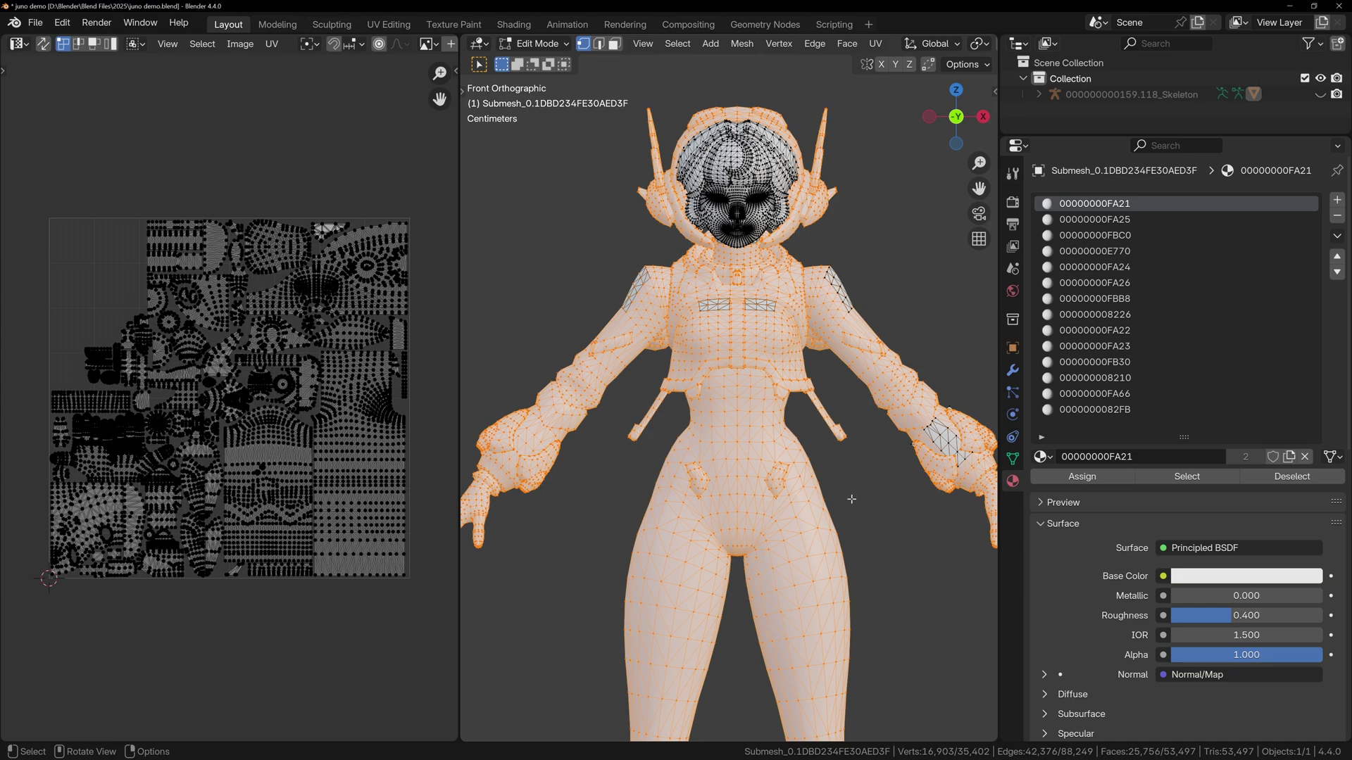
Load 00000004E068.tga in the image editor behind the selected UVs.
scroll(44, 33, down, 4)
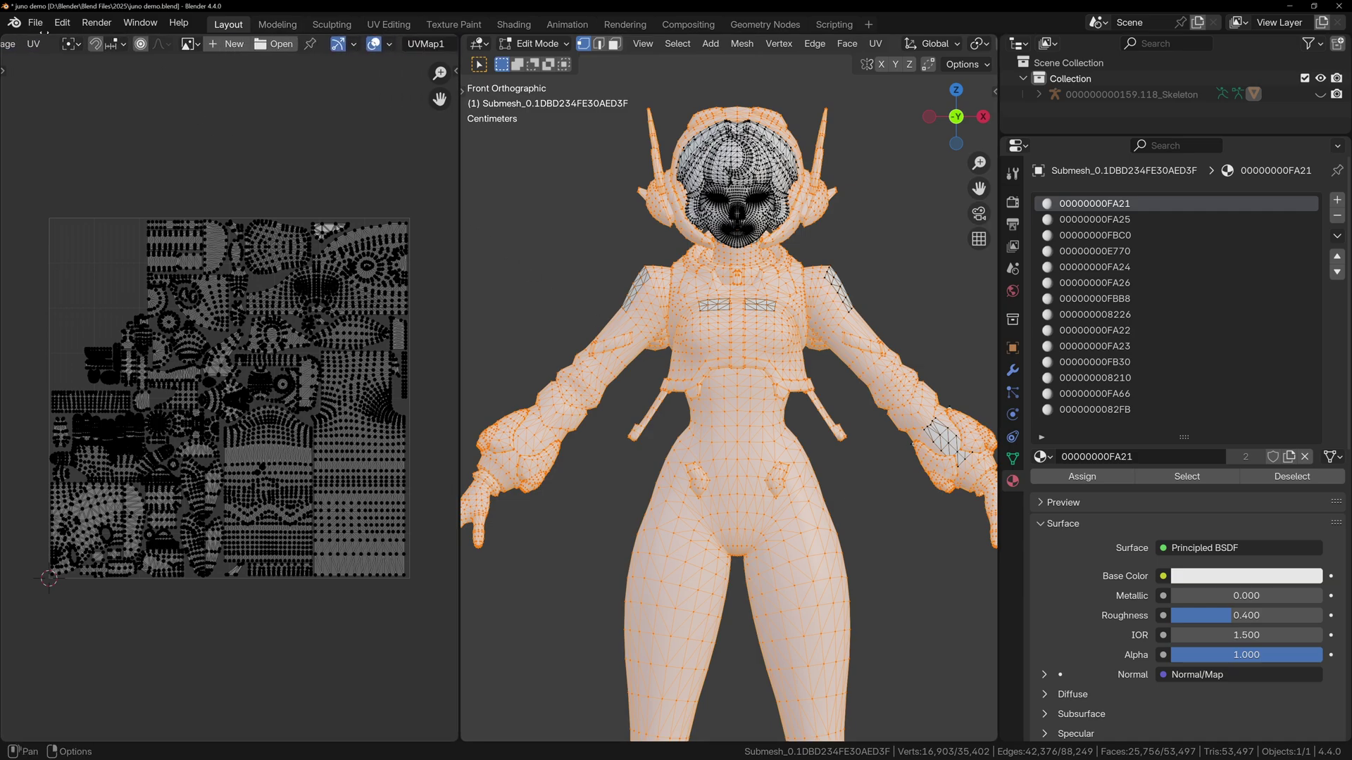
click(273, 43)
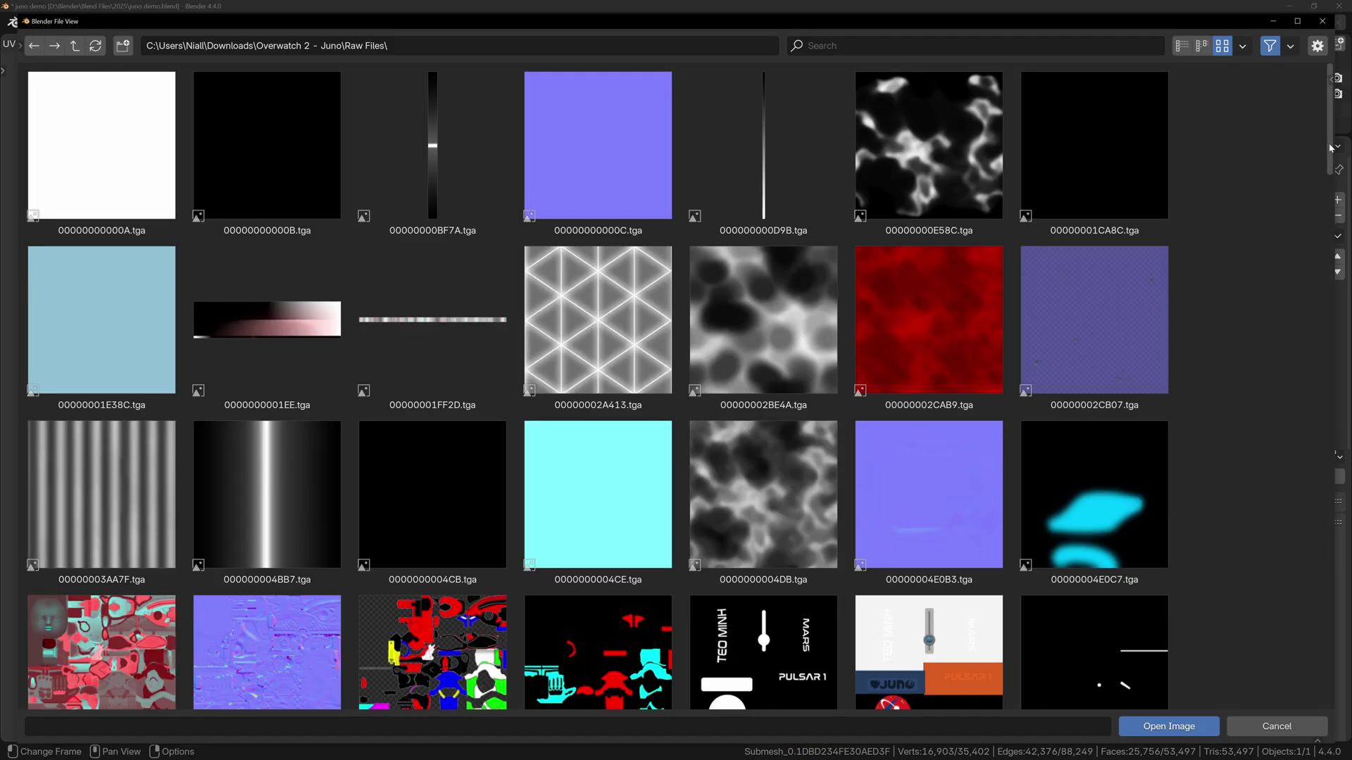
drag(1331, 148, 1334, 254)
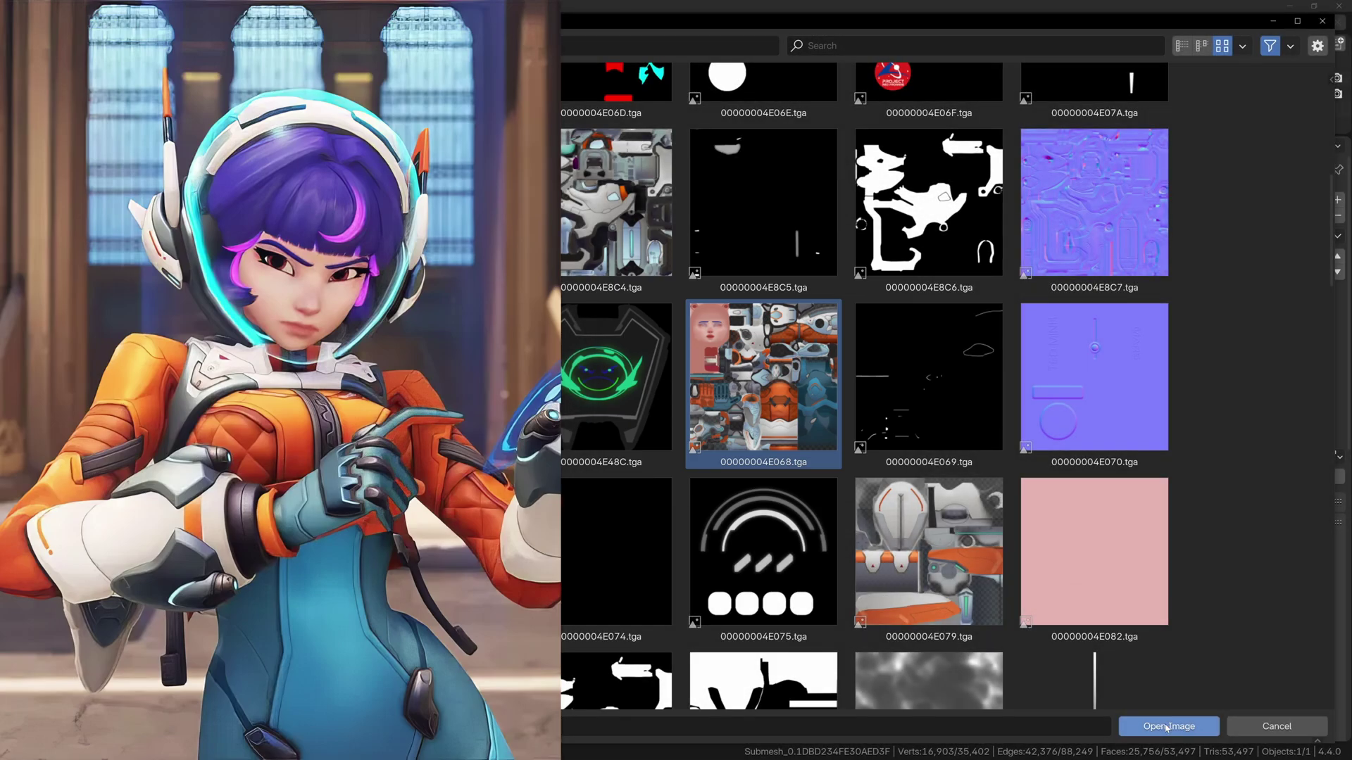
click(1168, 726)
scroll(216, 392, up, 8)
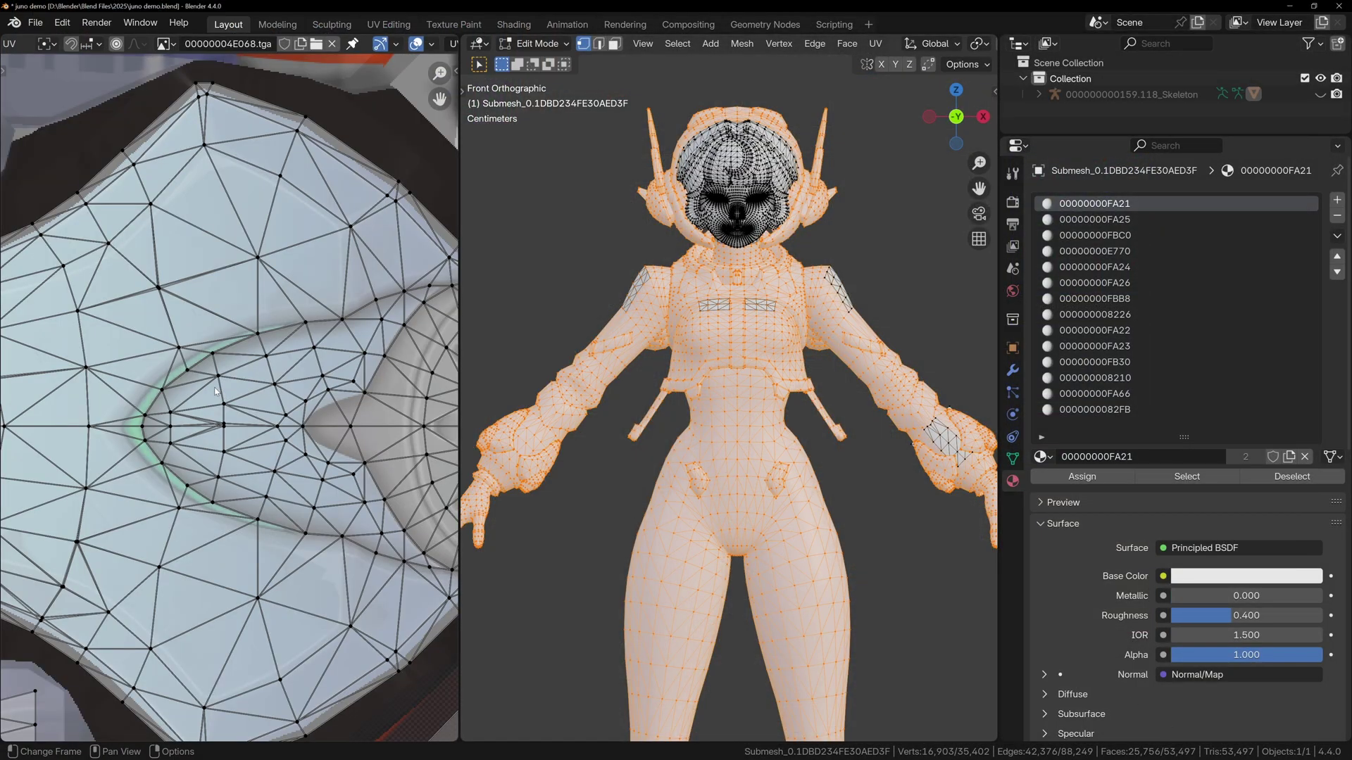
scroll(216, 391, down, 10)
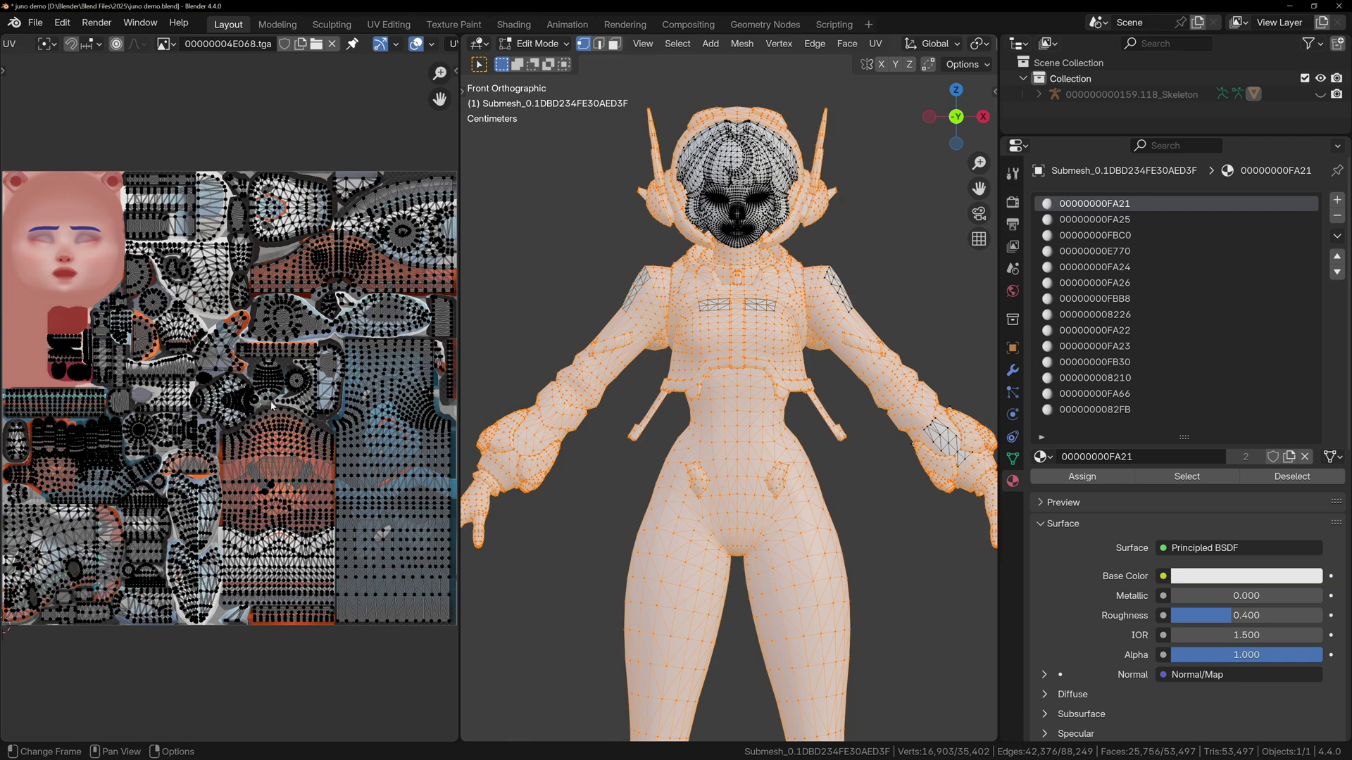
Rename material 00000000FA21 to Body.
double_click(1130, 203)
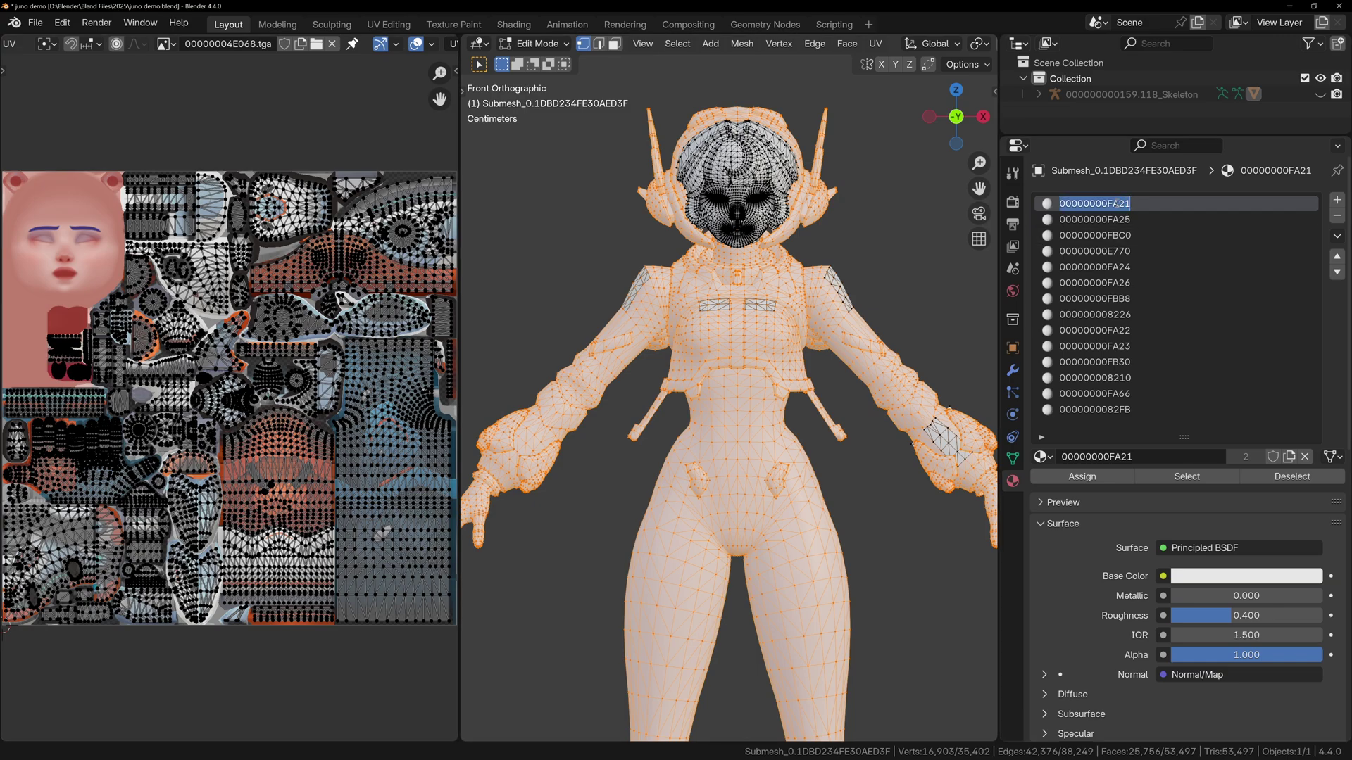
text(Body)
key(Return)
Select the 00000000FA22 faces and show their UVs over 00000004E06E.tga.
key(ctrl+z)
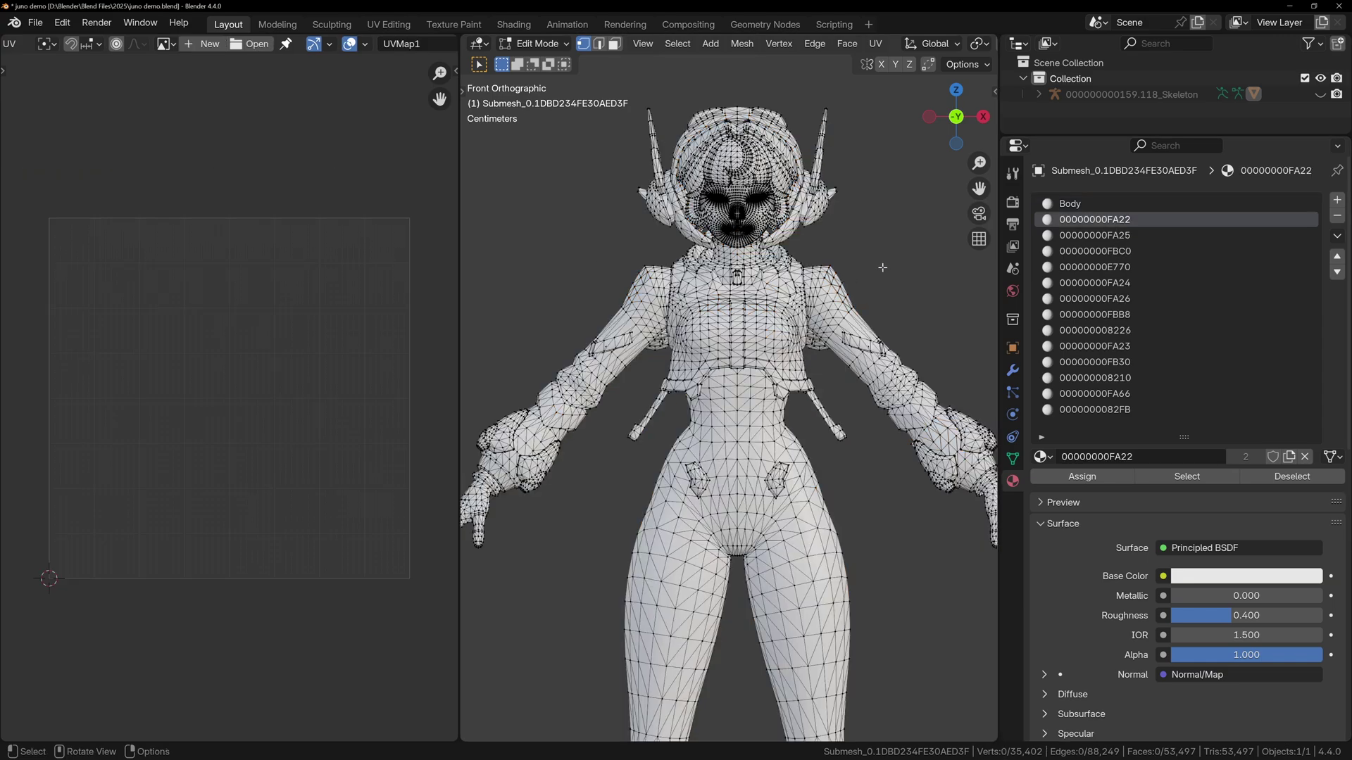
click(1187, 477)
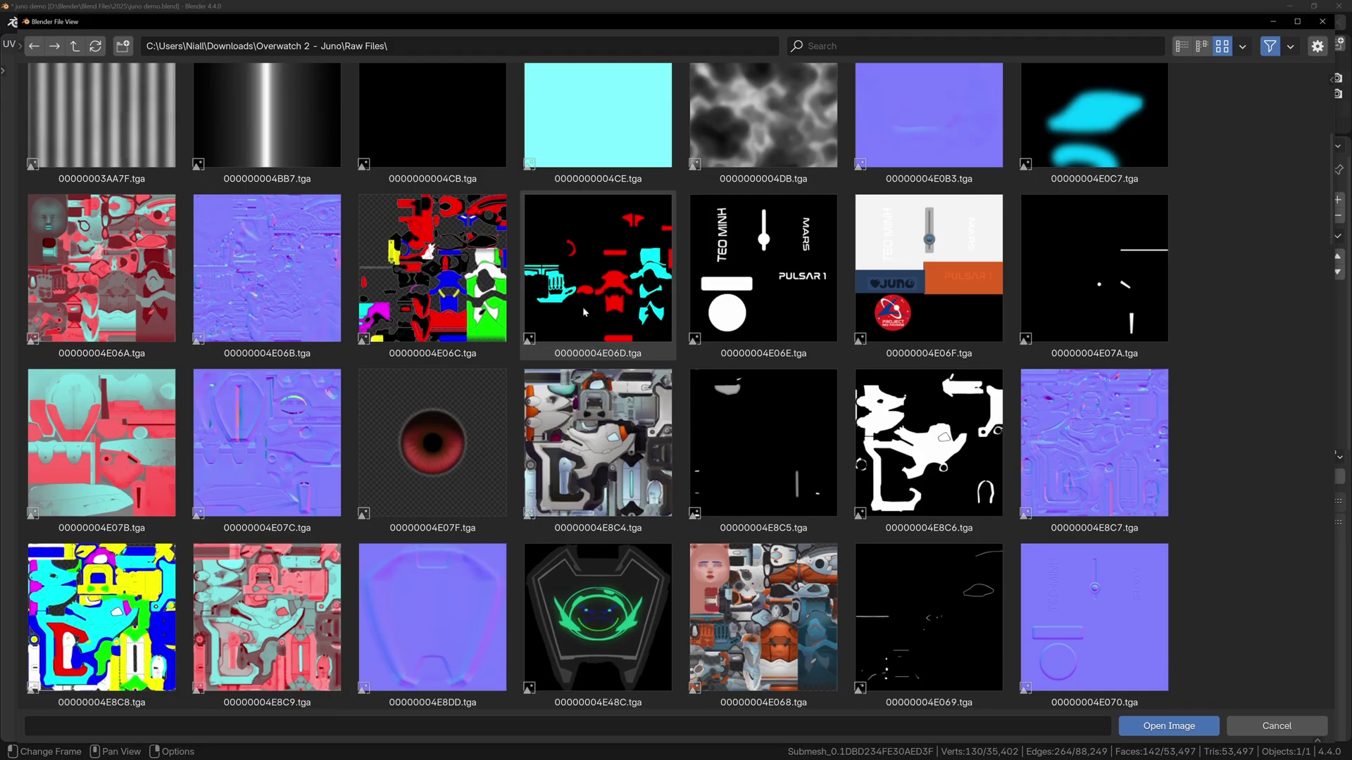
click(776, 289)
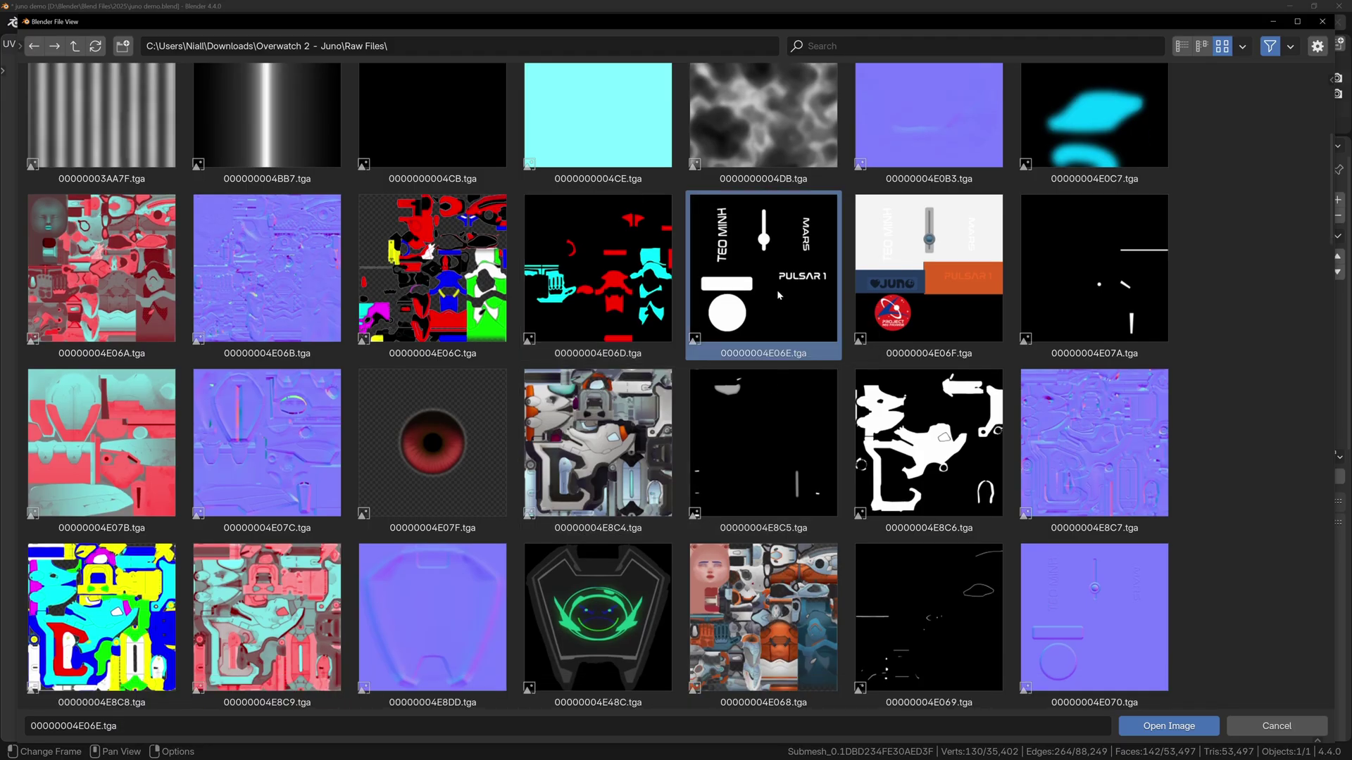
click(1169, 726)
scroll(187, 337, down, 1)
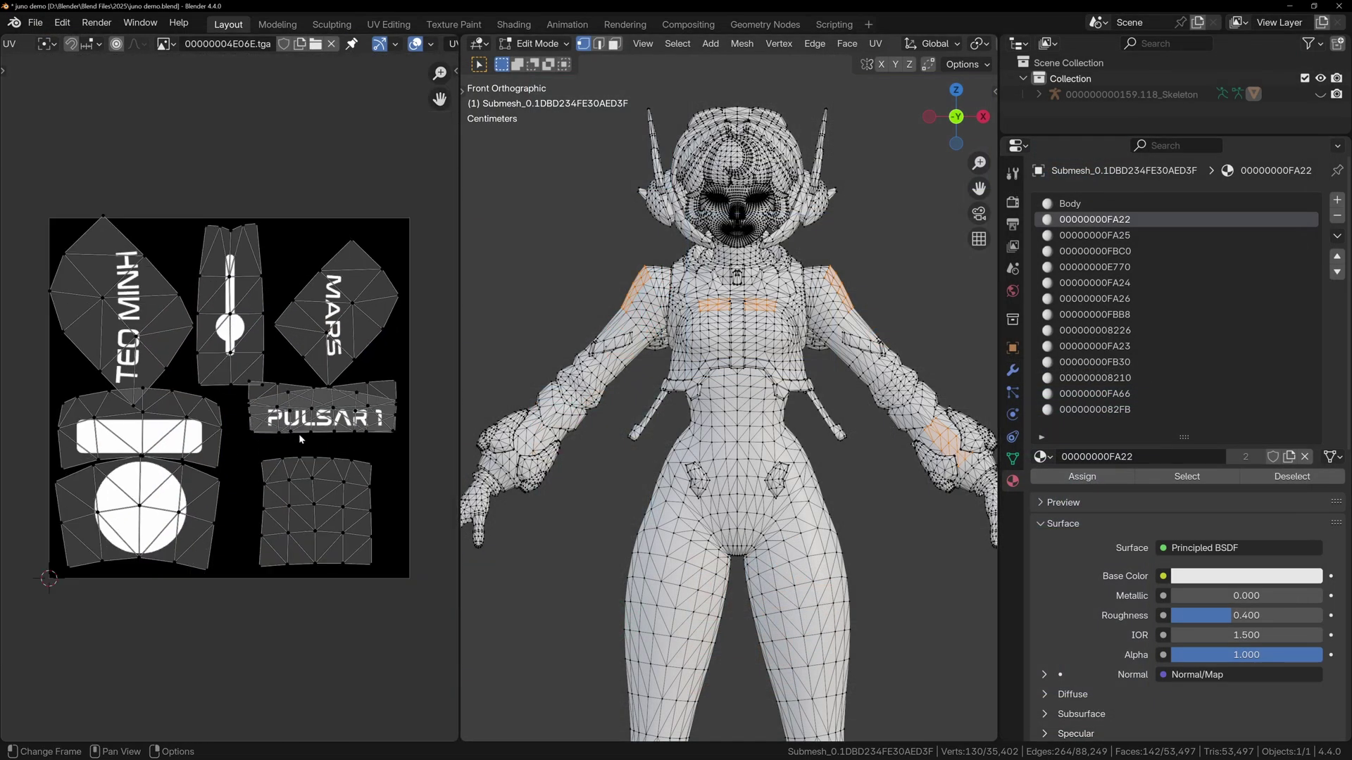
Rename material 00000000FA22 to Decals.
double_click(1093, 220)
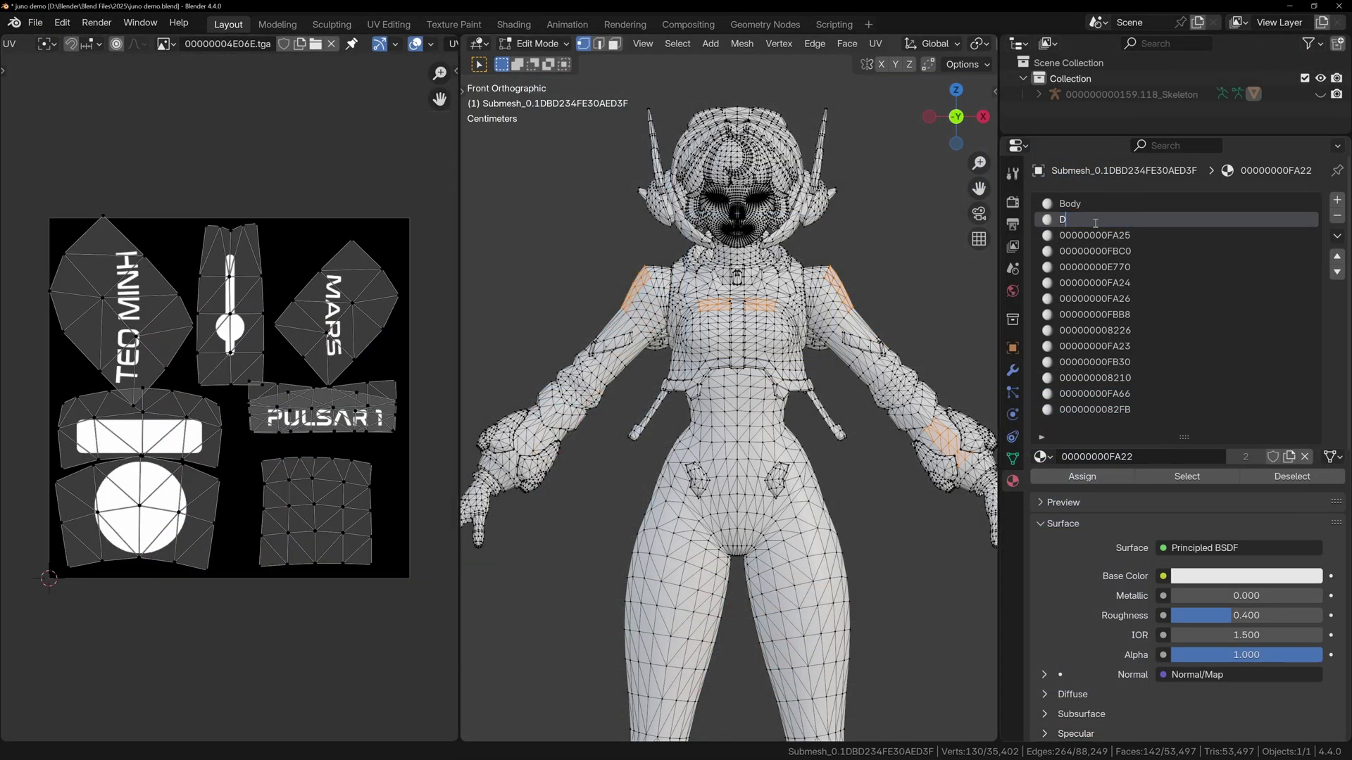
text(Decals)
key(Return)
Select the 00000000FA25 faces and show their UVs over 00000004E079.tga.
click(1095, 235)
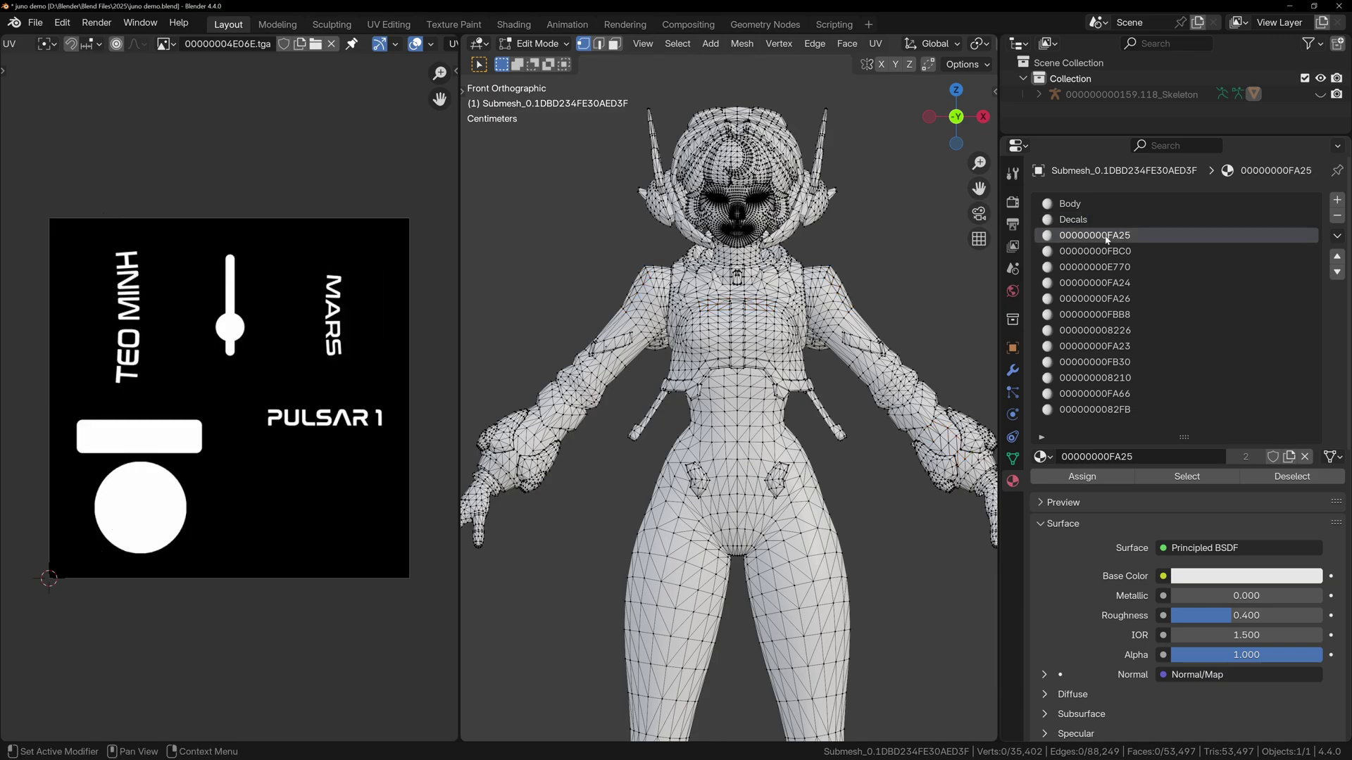
click(1187, 476)
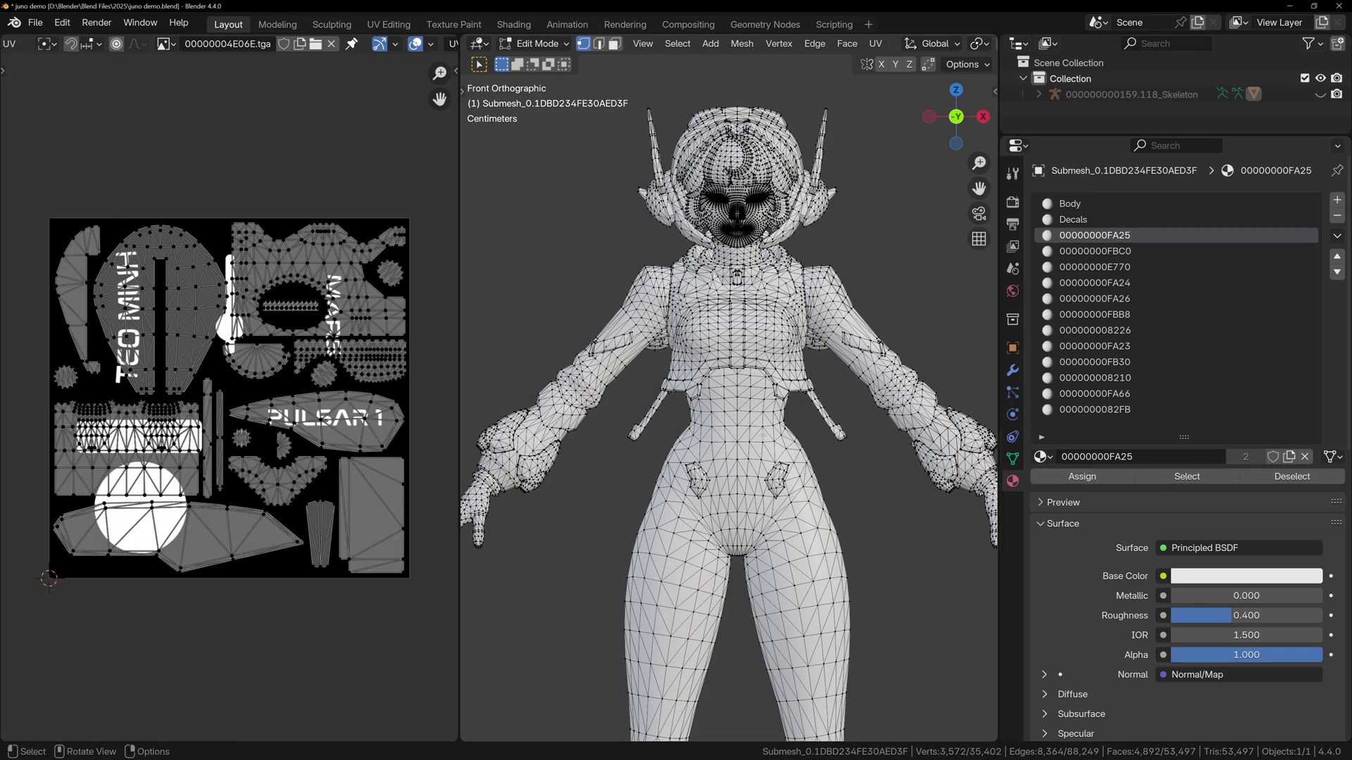
click(316, 44)
click(1131, 366)
click(1189, 725)
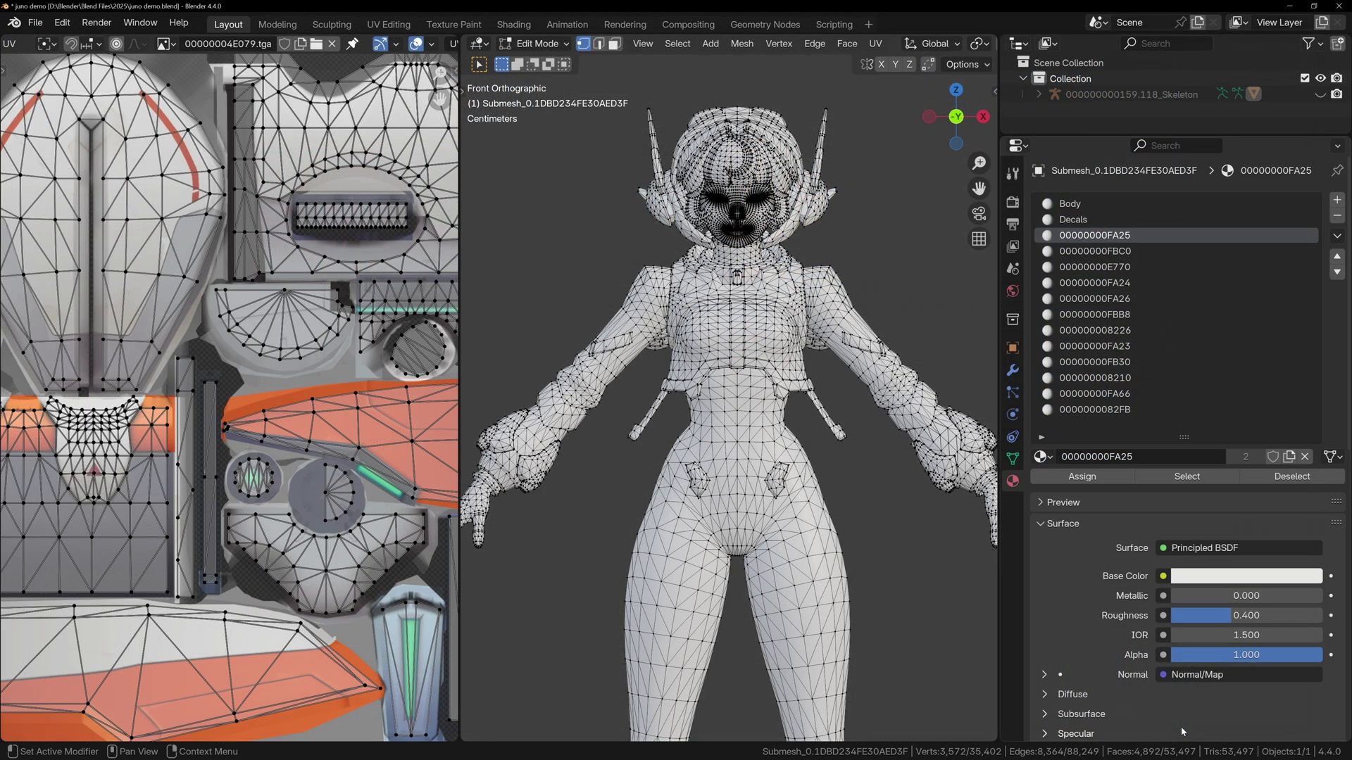
Select the 00000000FBC0 faces, then return to Object Mode.
click(599, 523)
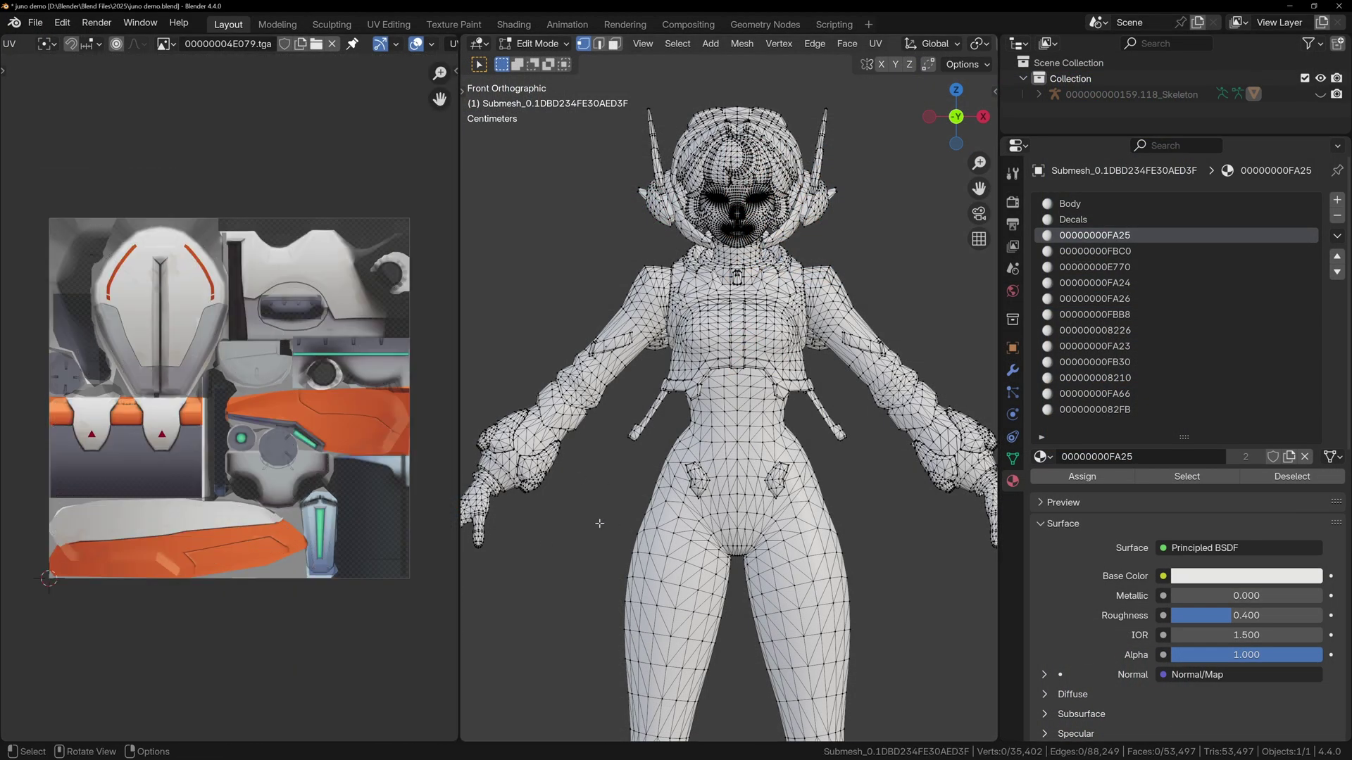
click(1093, 252)
click(1187, 476)
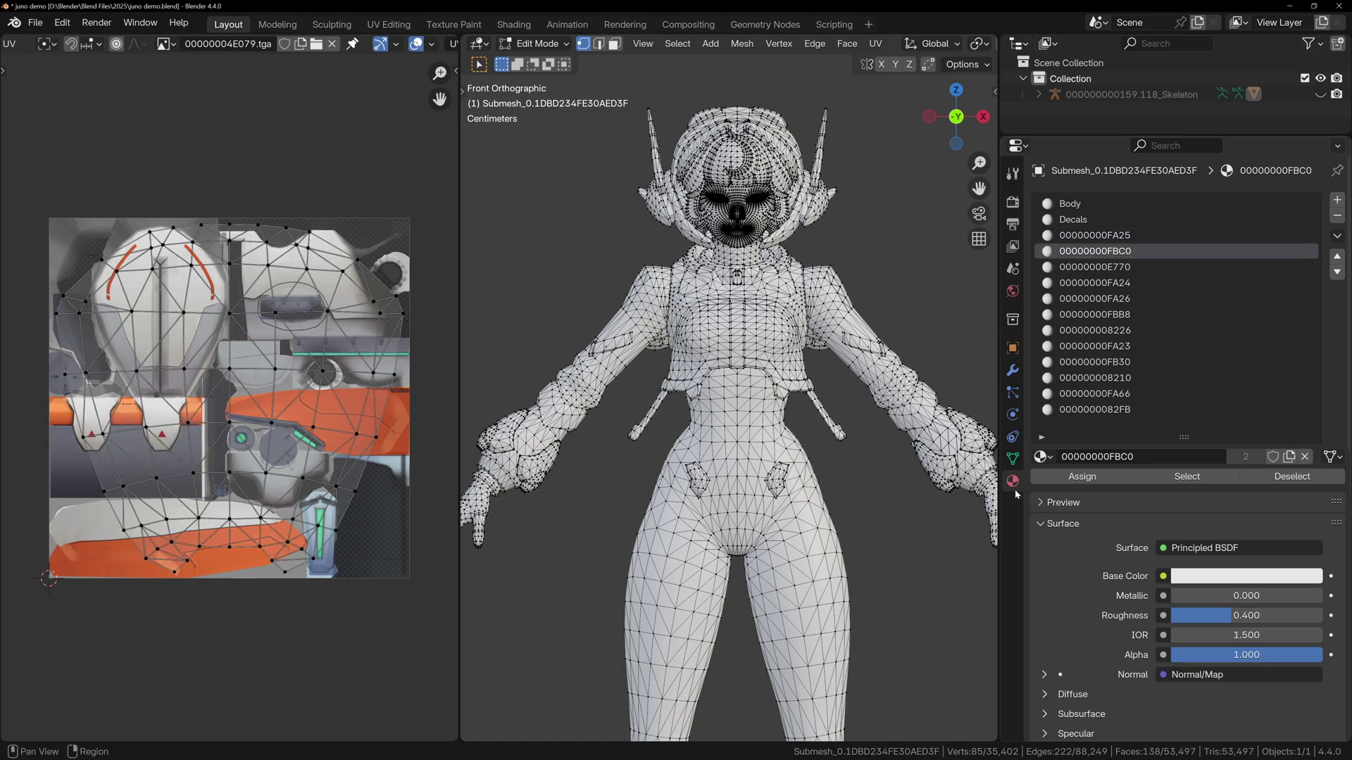
key(Tab)
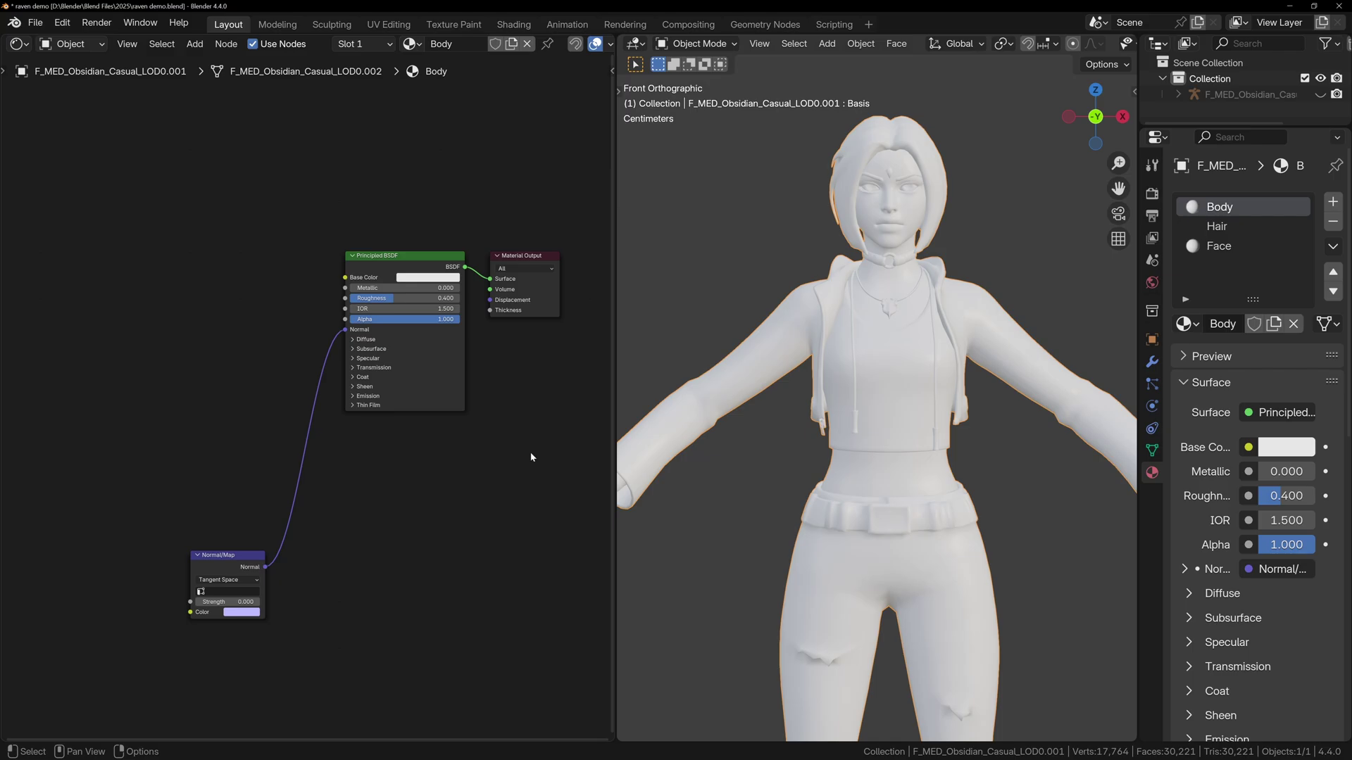
Delete the old shader and Normal Map nodes; wire a new Principled BSDF into Material Output Surface.
drag(192, 230, 467, 621)
key(Delete)
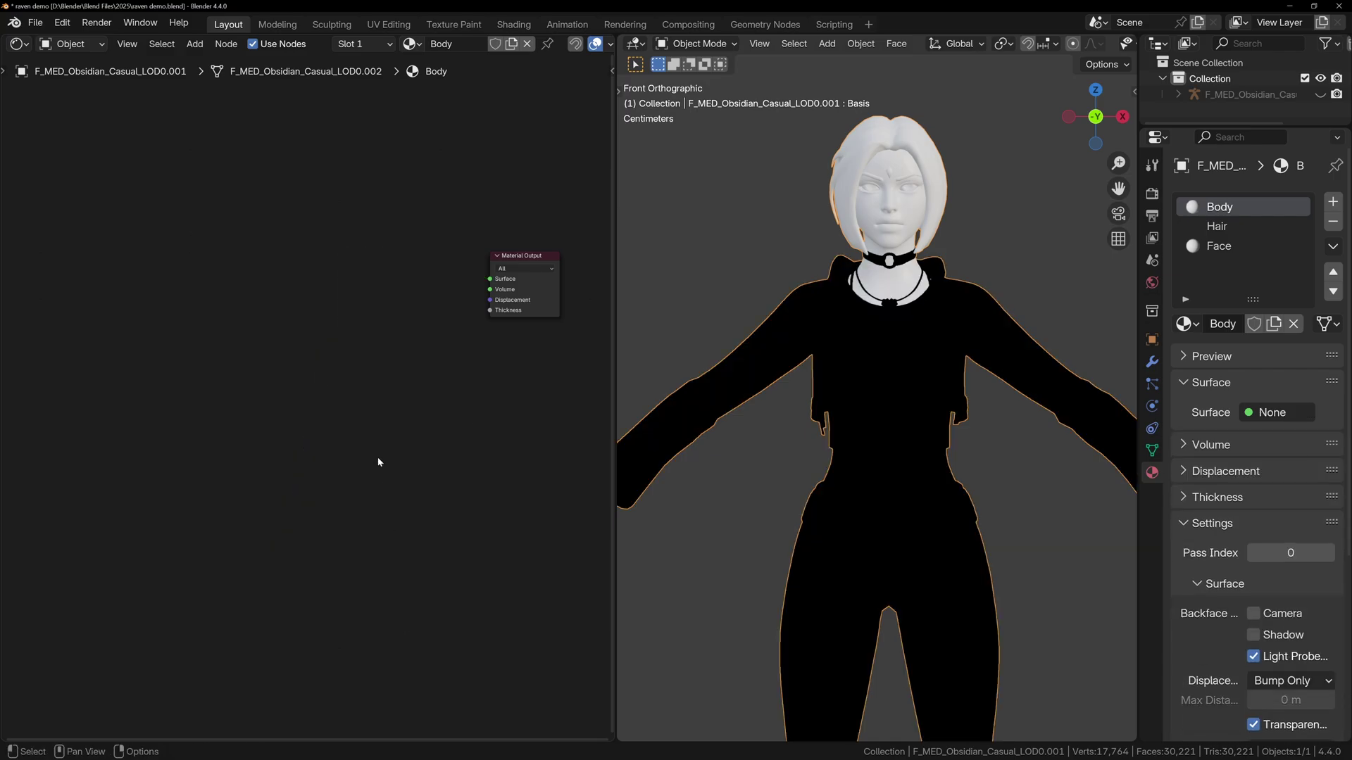
key(shift+a)
click(342, 403)
text(princ)
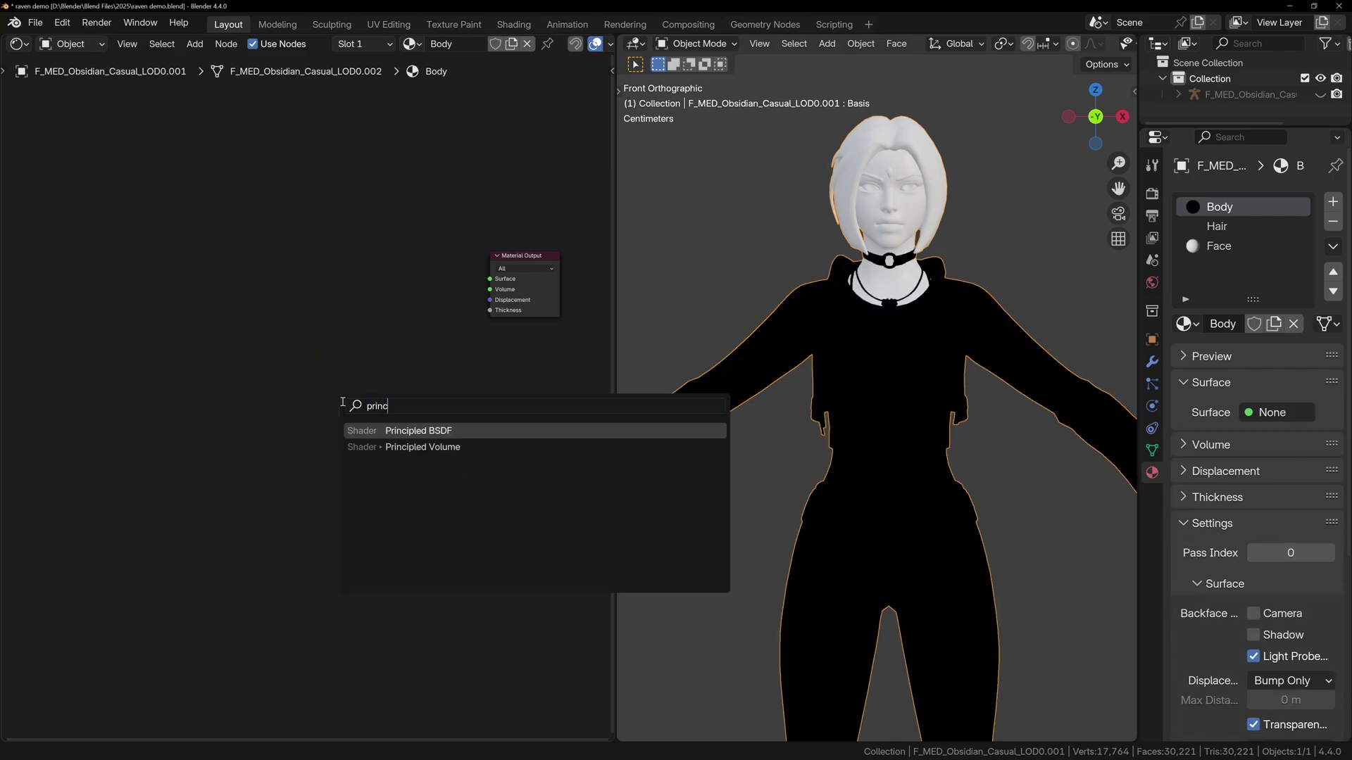
key(Return)
click(329, 248)
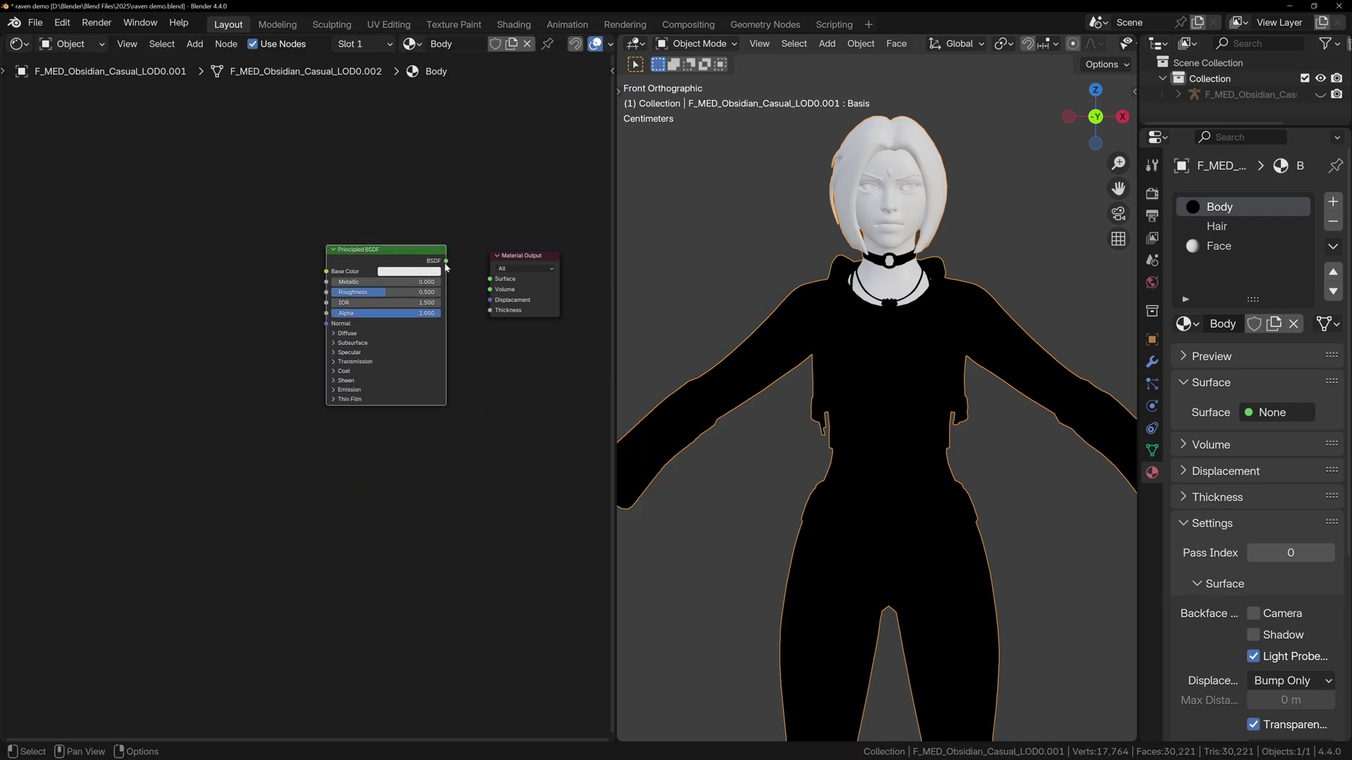
drag(446, 261, 486, 279)
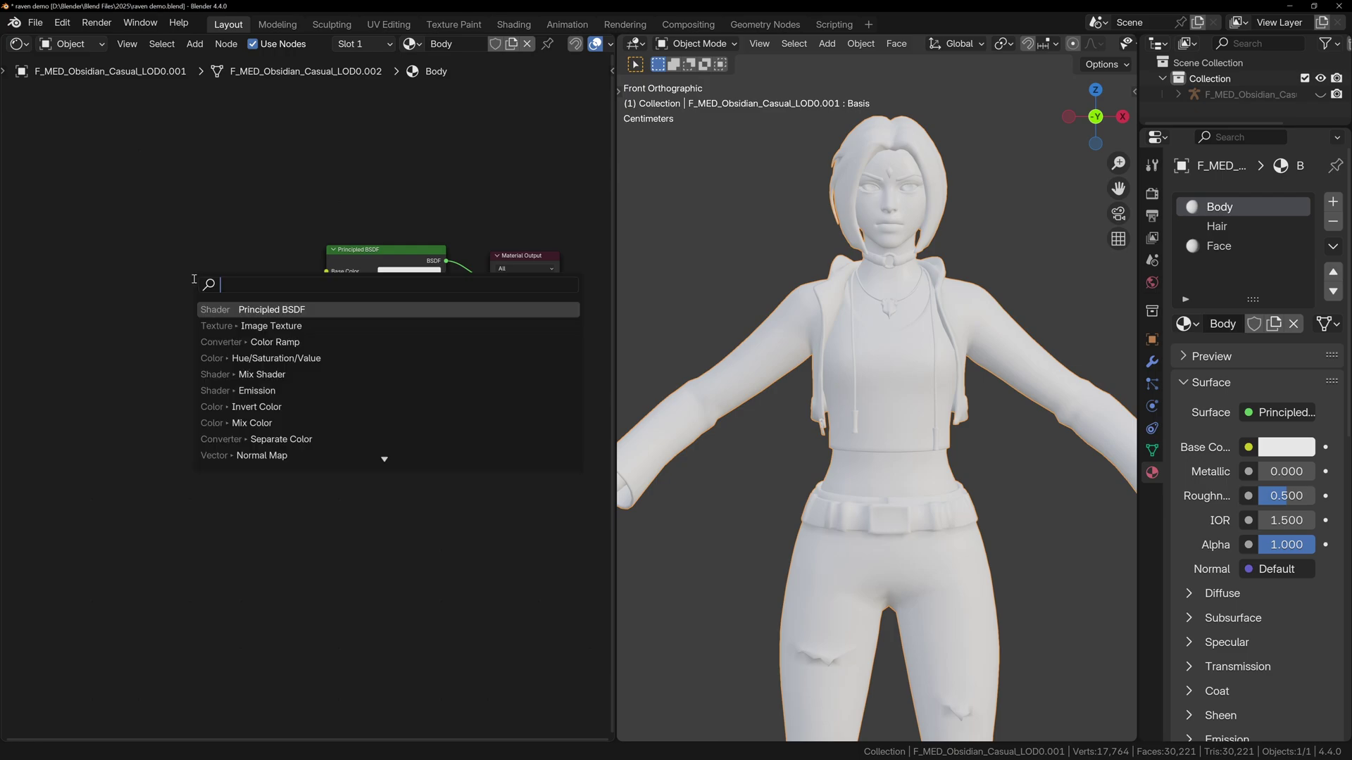
Add an Image Texture with T_F_MED_Obsidian_Casual_Body_D.tga and link its Color to Base Color.
text(image)
click(228, 310)
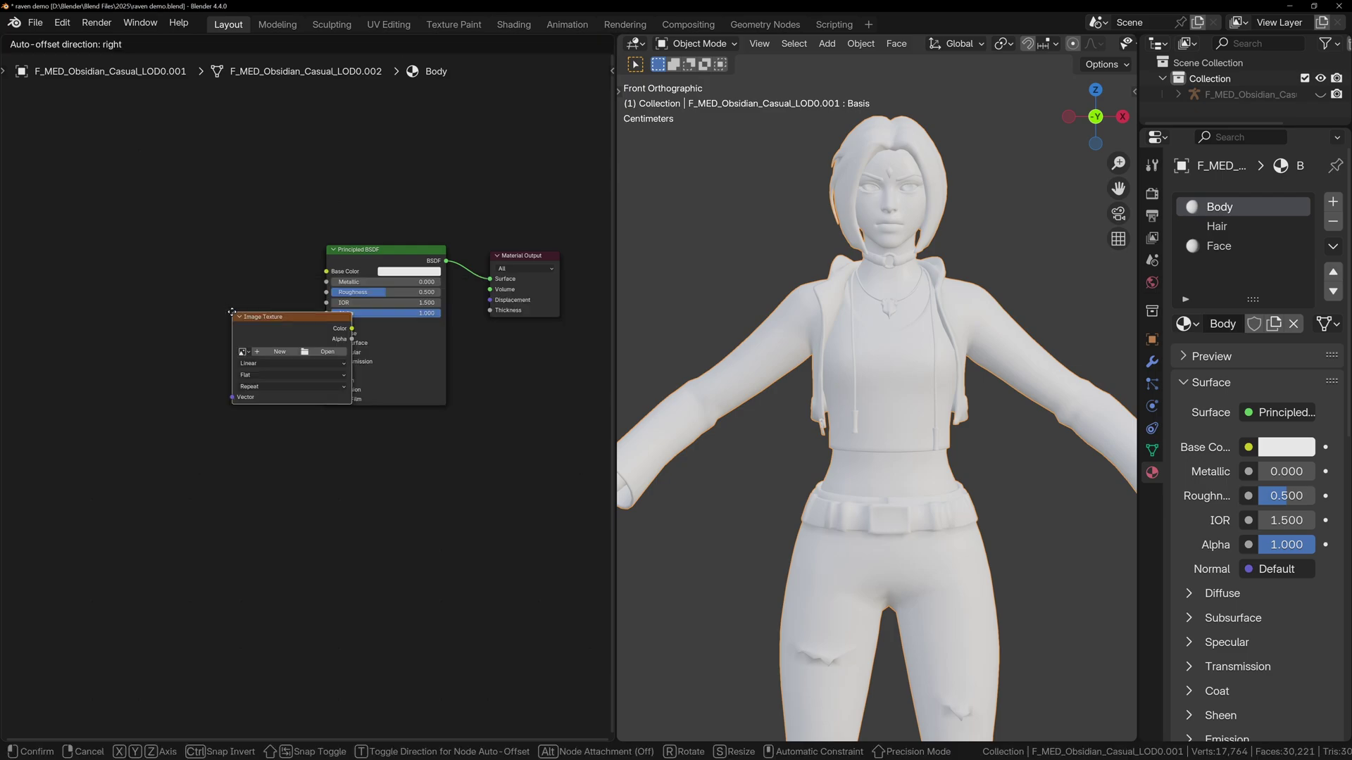
click(204, 270)
click(242, 279)
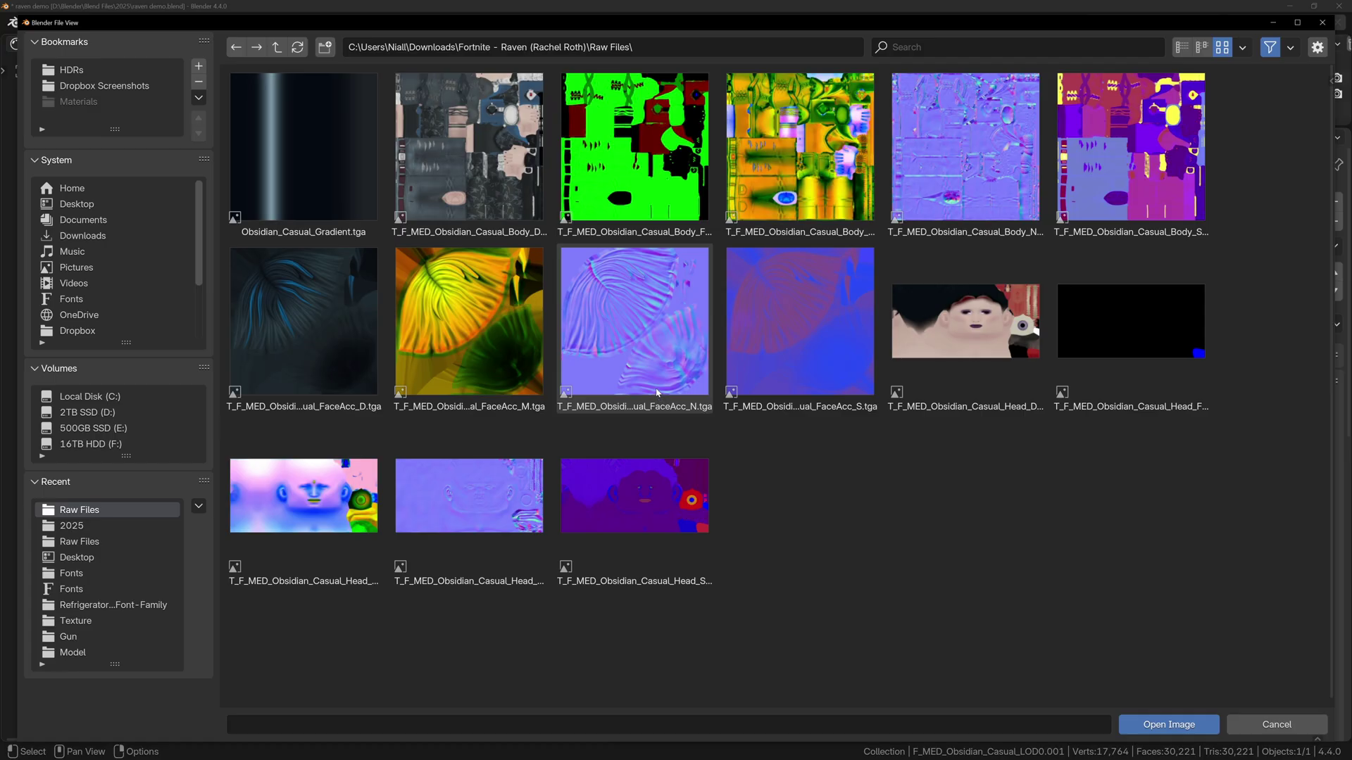
click(469, 148)
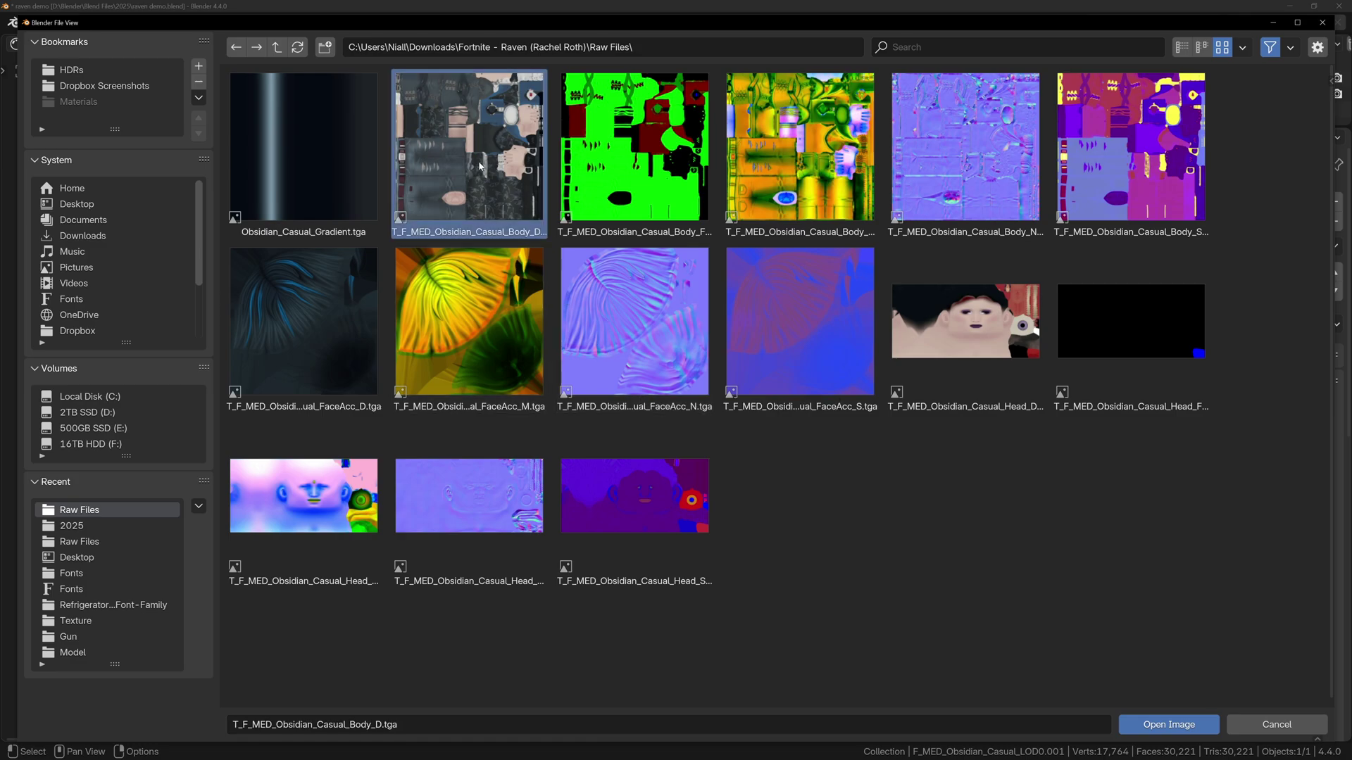
click(1155, 723)
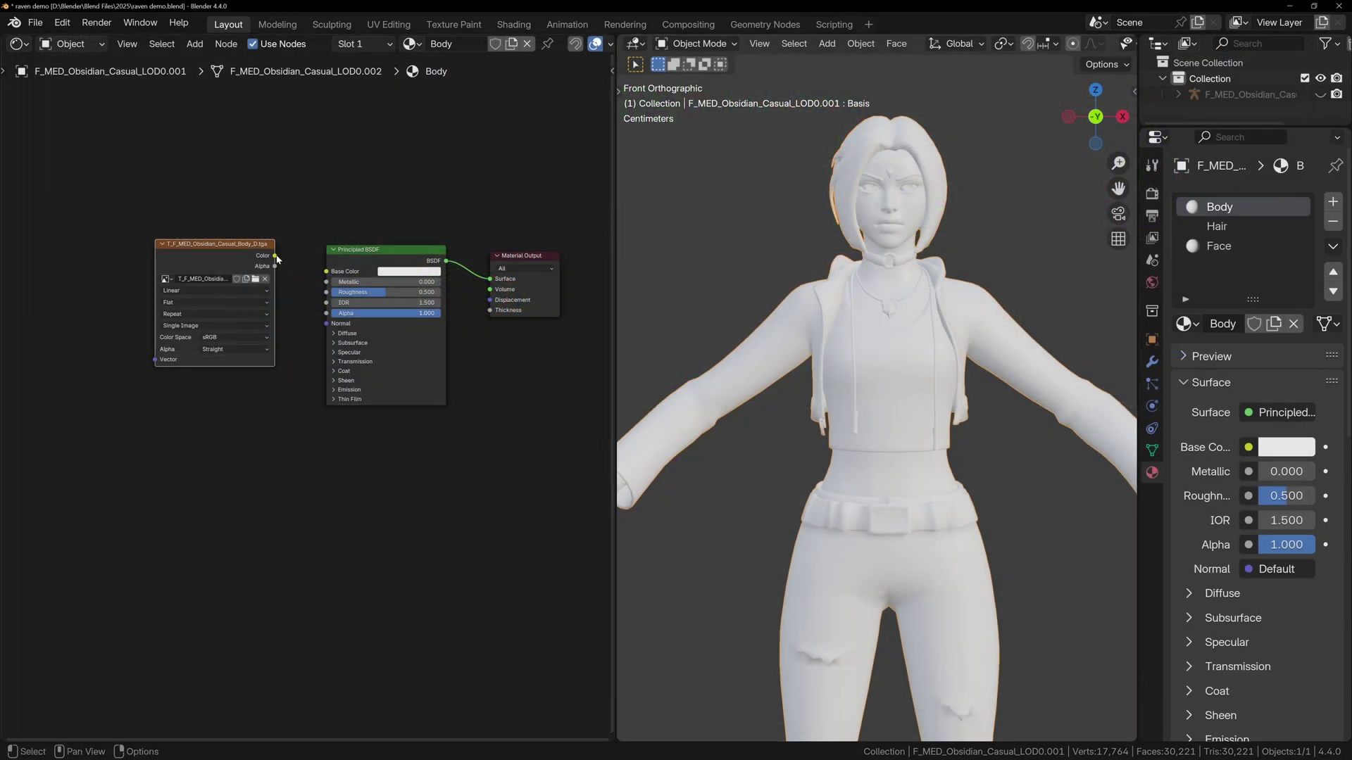
drag(274, 256, 280, 170)
Duplicate the texture node, load T_F_MED_Obsidian_Casual_Body_N.tga and set it to Non-Color.
key(shift+d)
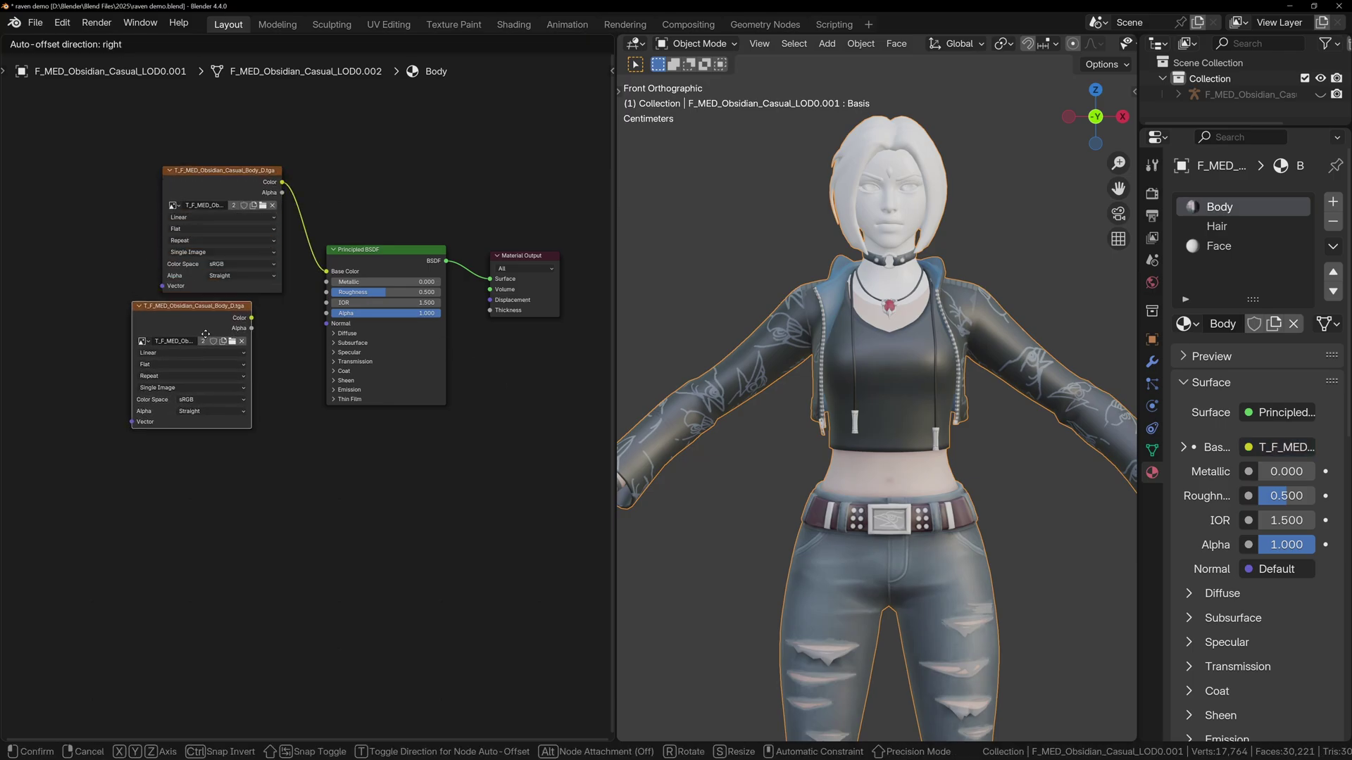
click(170, 466)
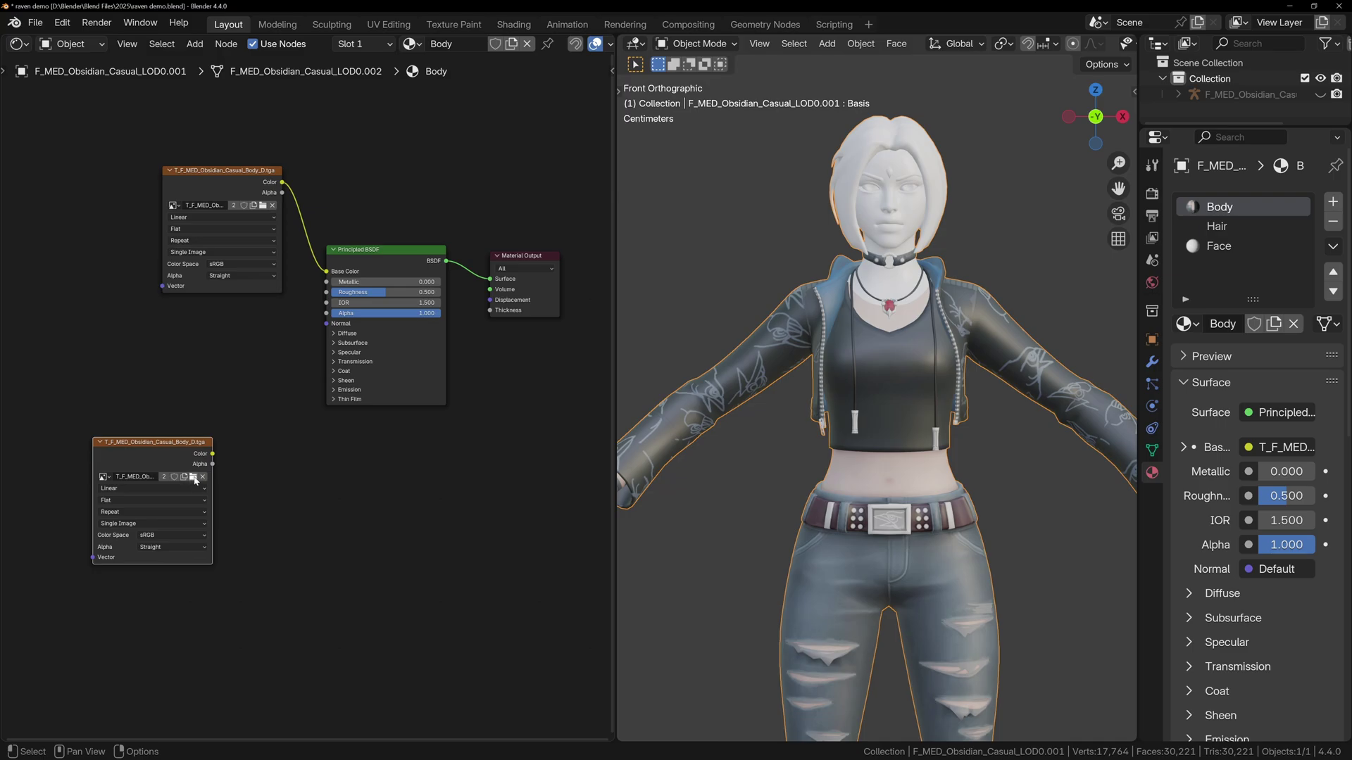
click(194, 477)
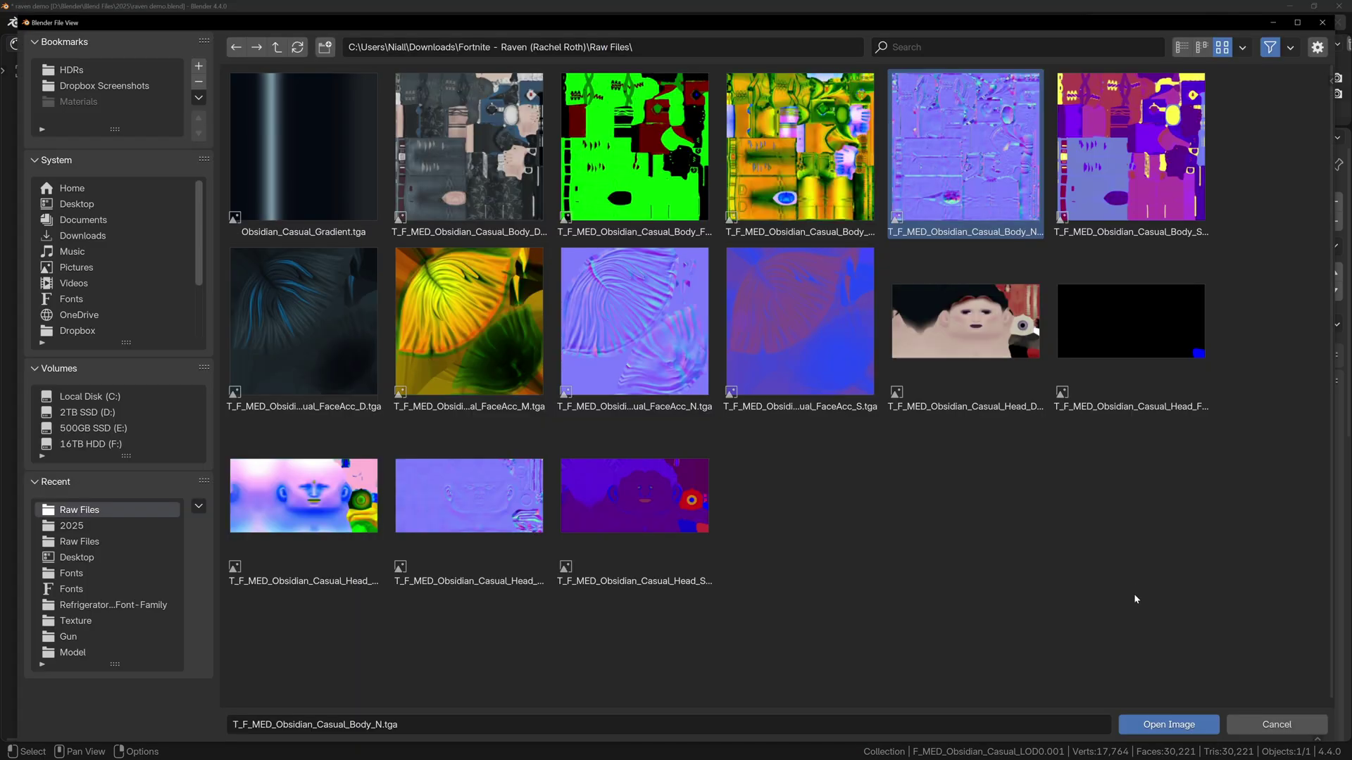
click(1169, 722)
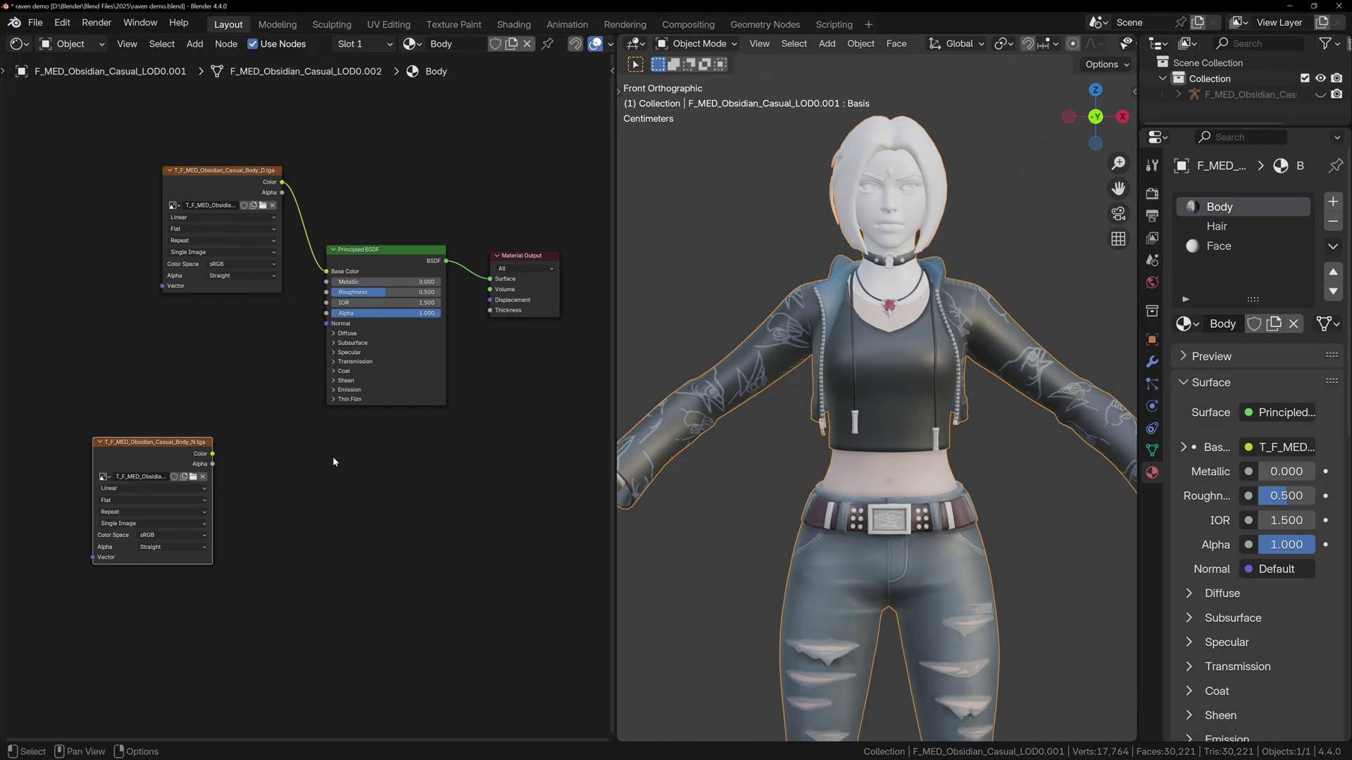
click(294, 442)
click(172, 535)
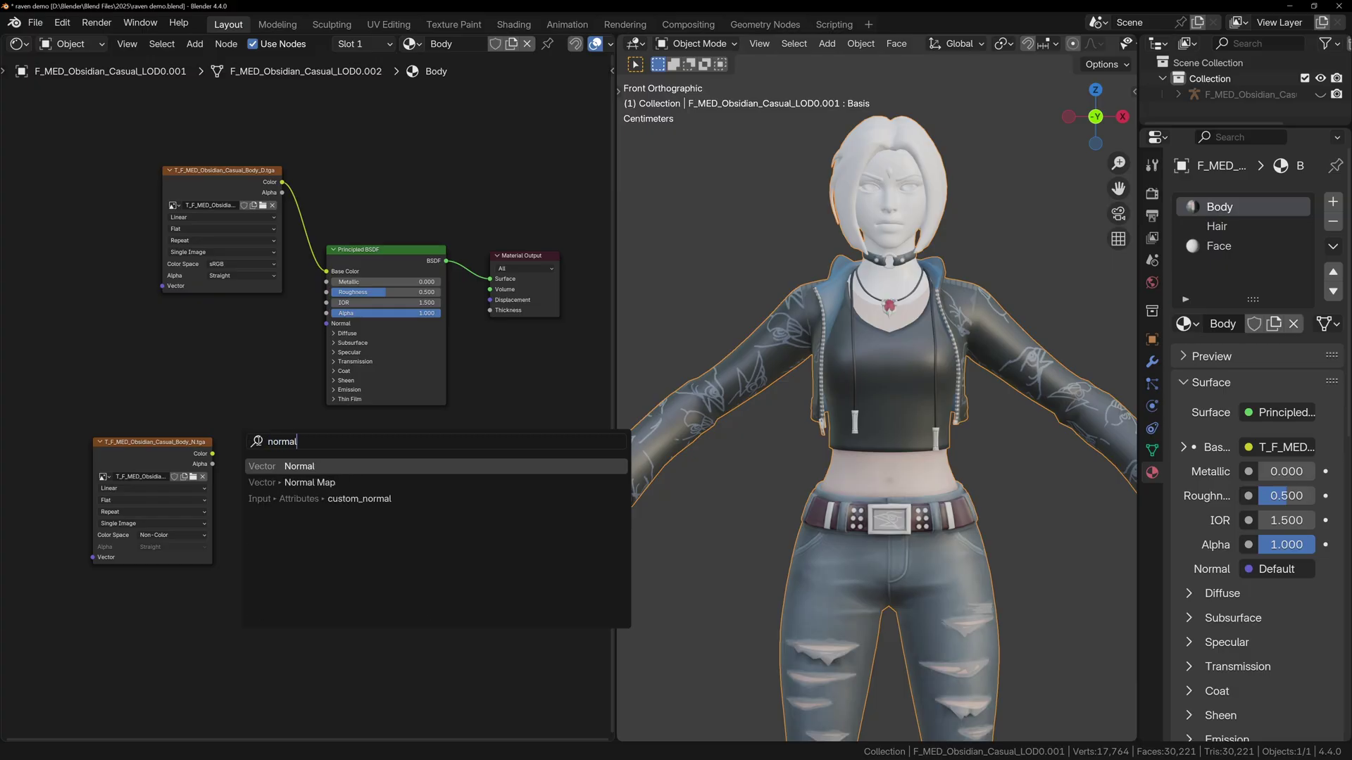
Add a Normal Map node between the Body_N texture and the shader's Normal input.
click(302, 483)
click(235, 399)
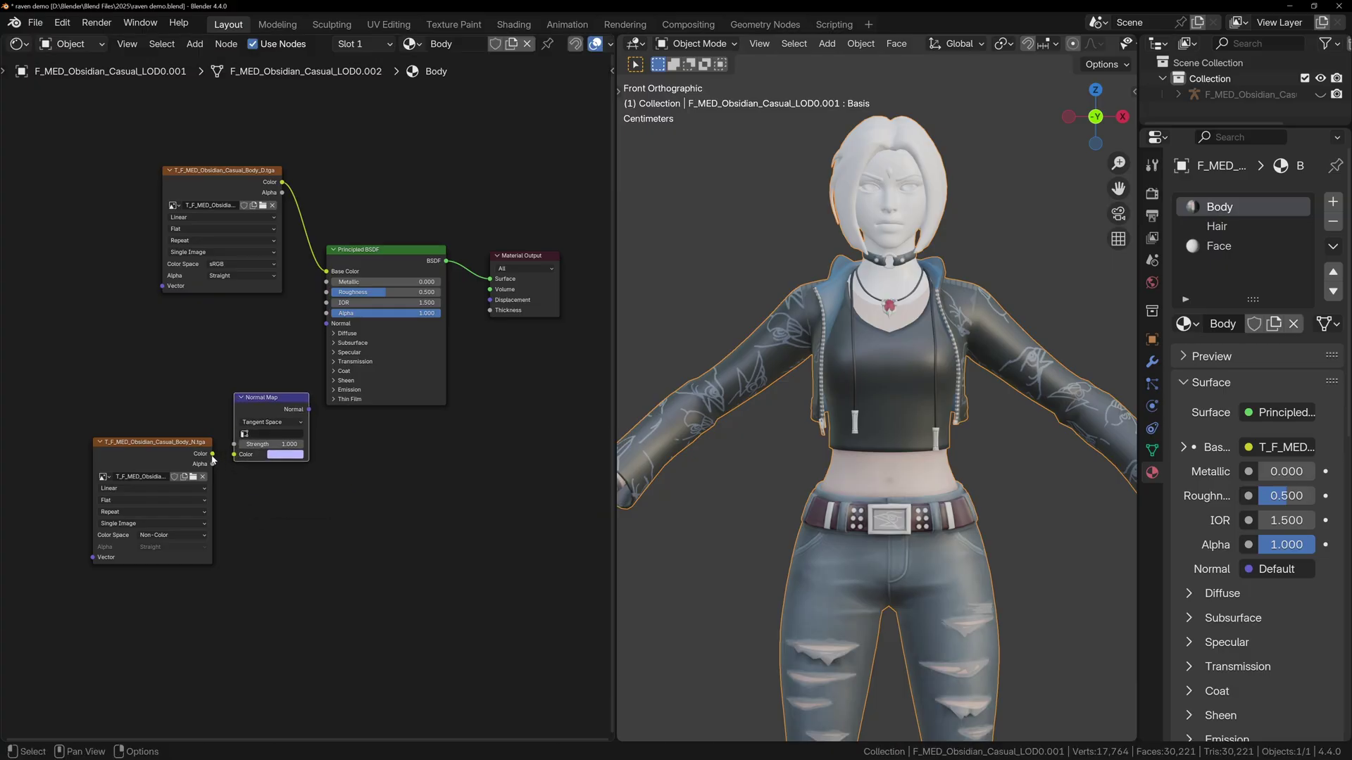
drag(213, 454, 234, 454)
drag(309, 409, 326, 324)
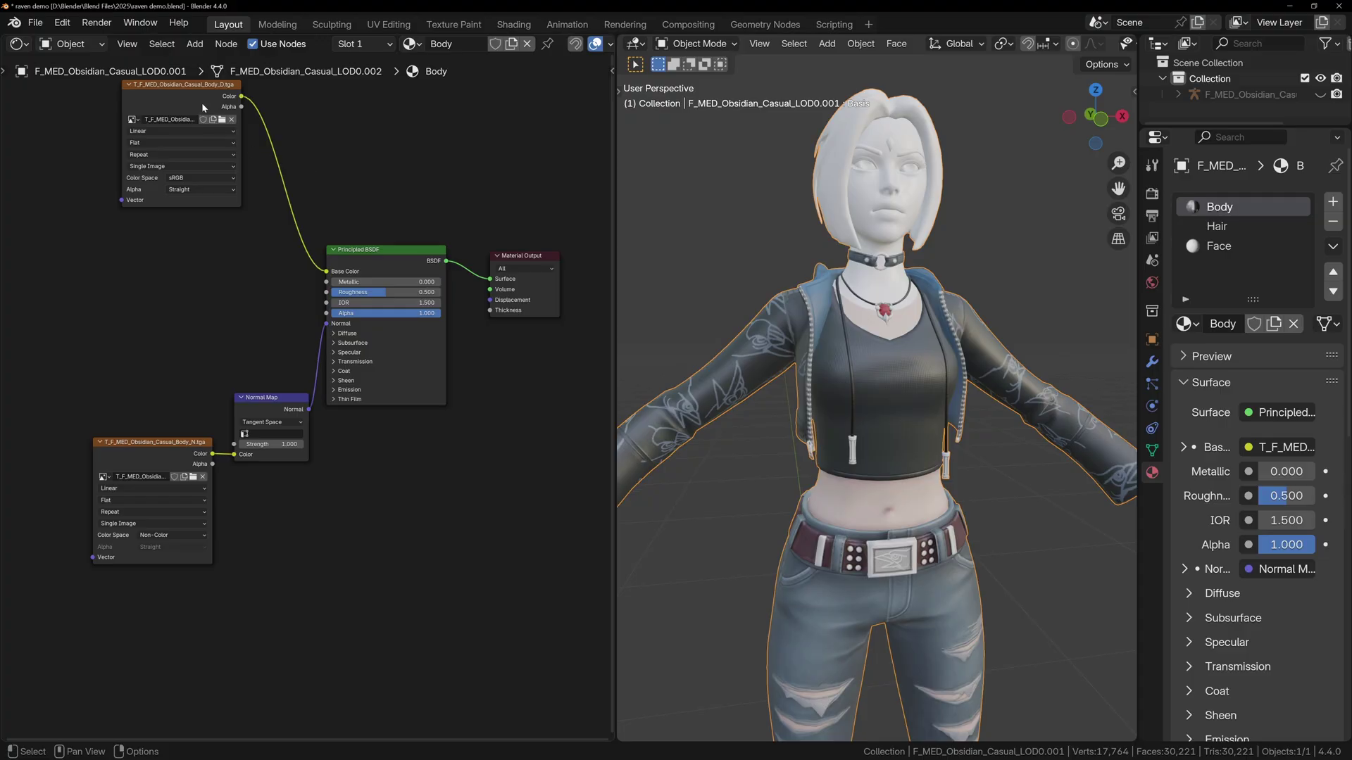
Duplicate a texture node and load T_F_MED_Obsidian_Casual_Body_M.tga into it.
key(shift+d)
click(159, 304)
click(158, 304)
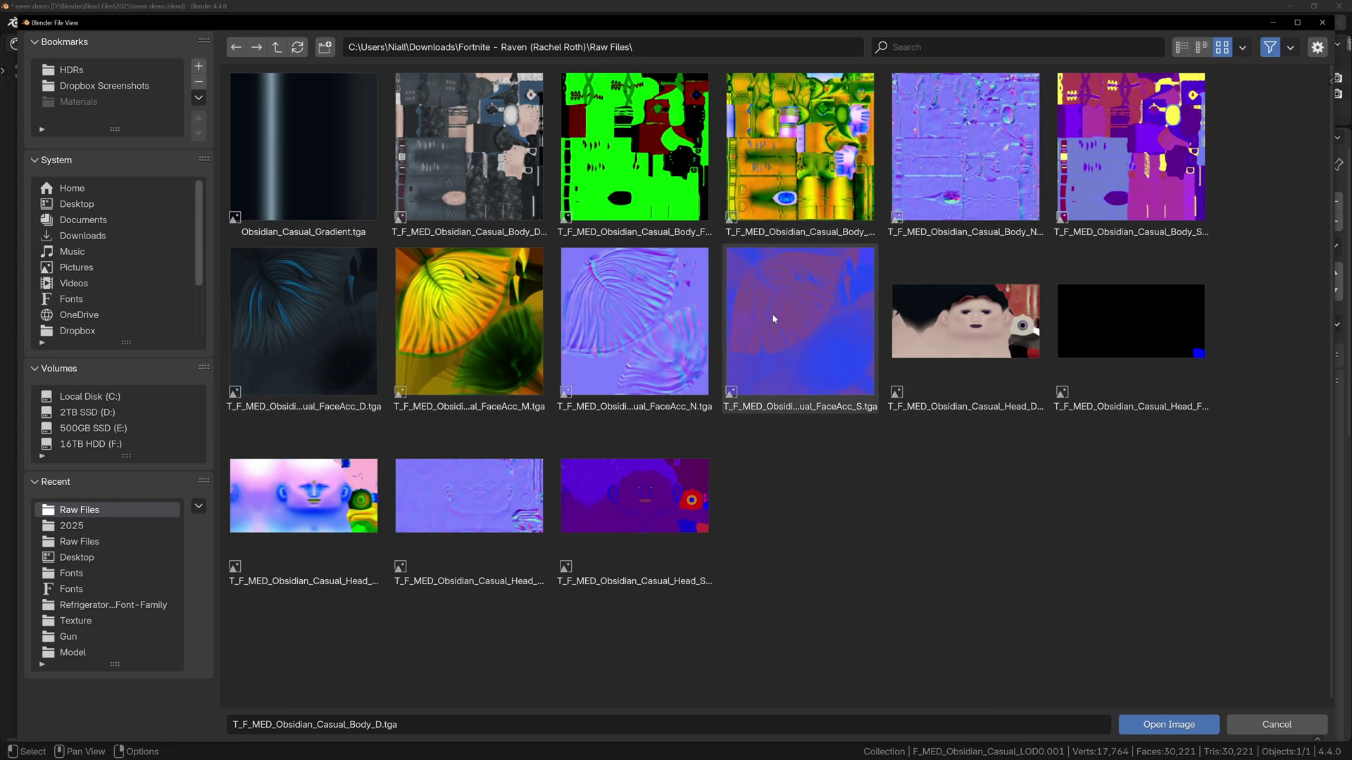
click(838, 184)
click(1153, 721)
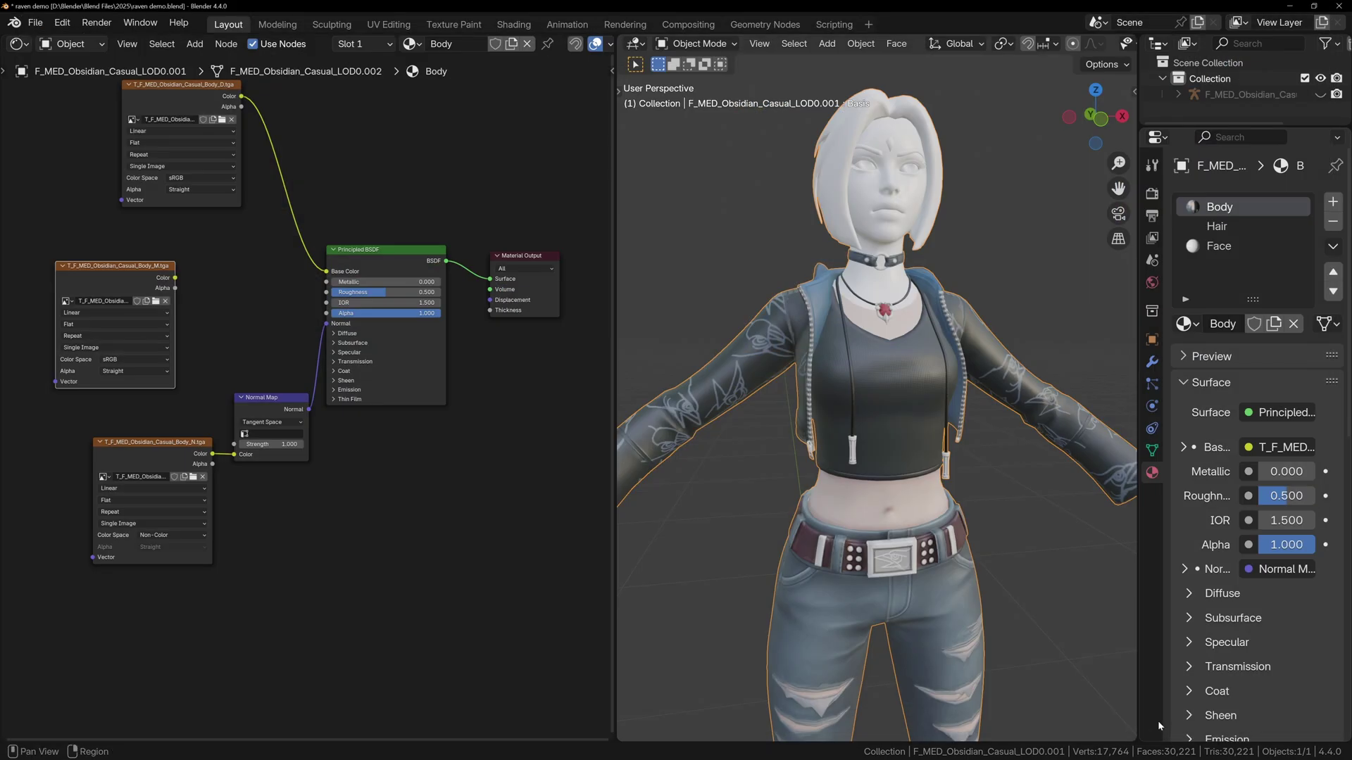
Add a Separate Color node fed by the Body_M texture colour.
key(shift+a)
text(sep)
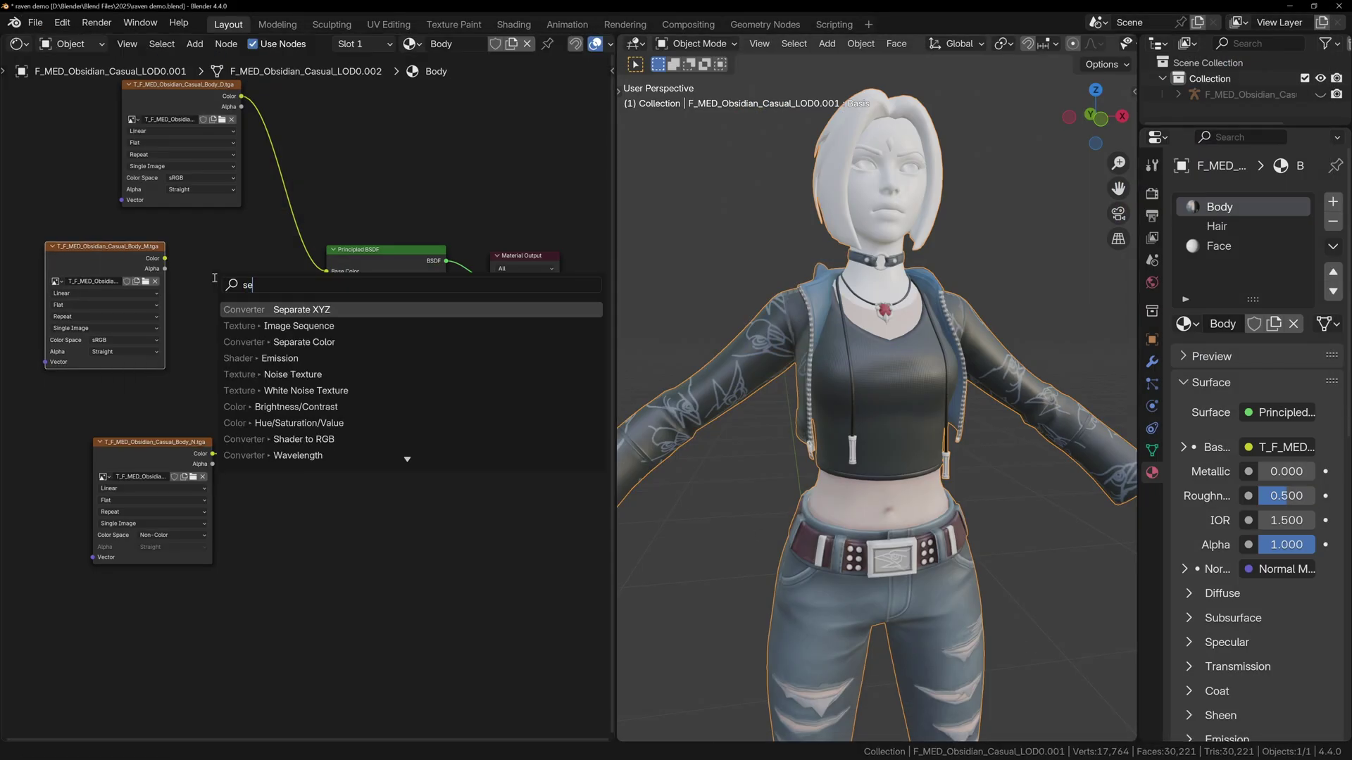
key(Down)
key(Down)
key(Return)
click(224, 281)
drag(165, 259, 190, 307)
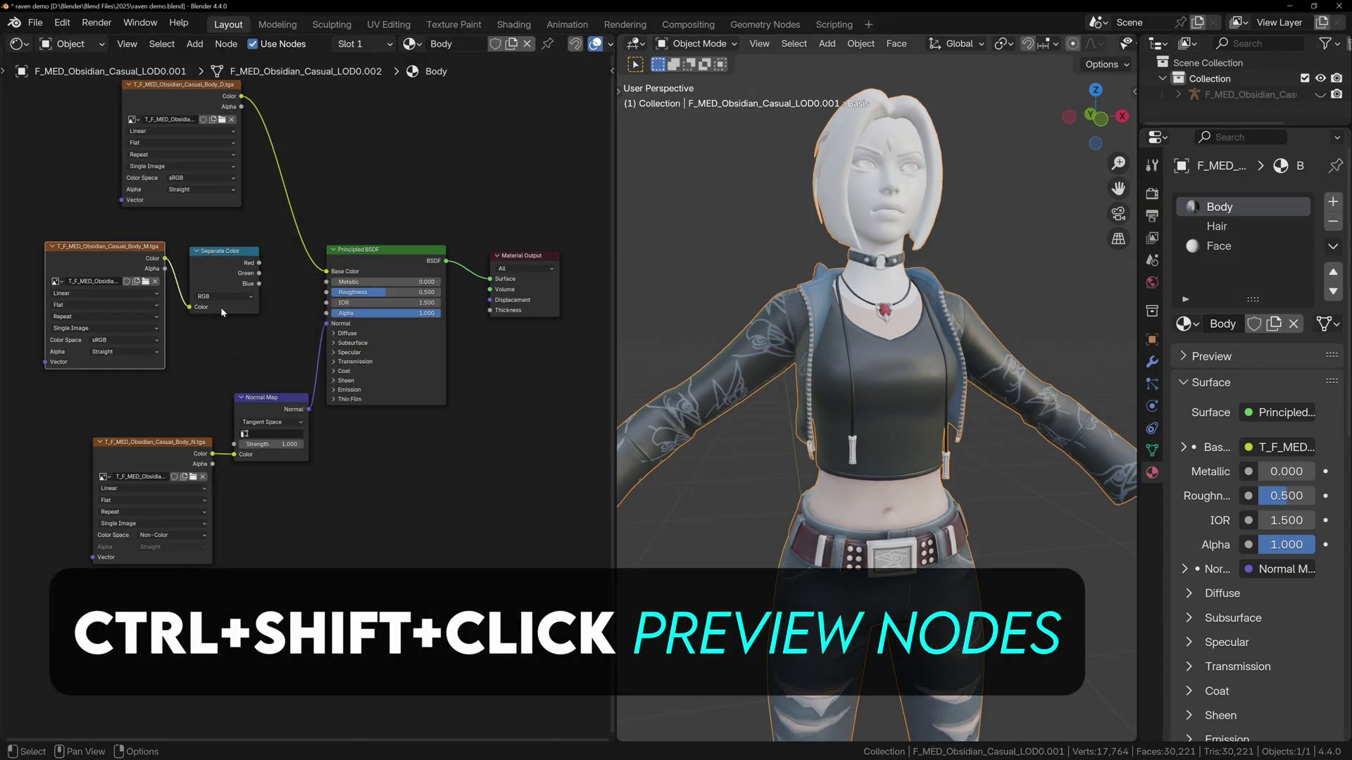
Preview the mask's Red, Green and Blue channels on the model.
ctrl+shift+click(220, 268)
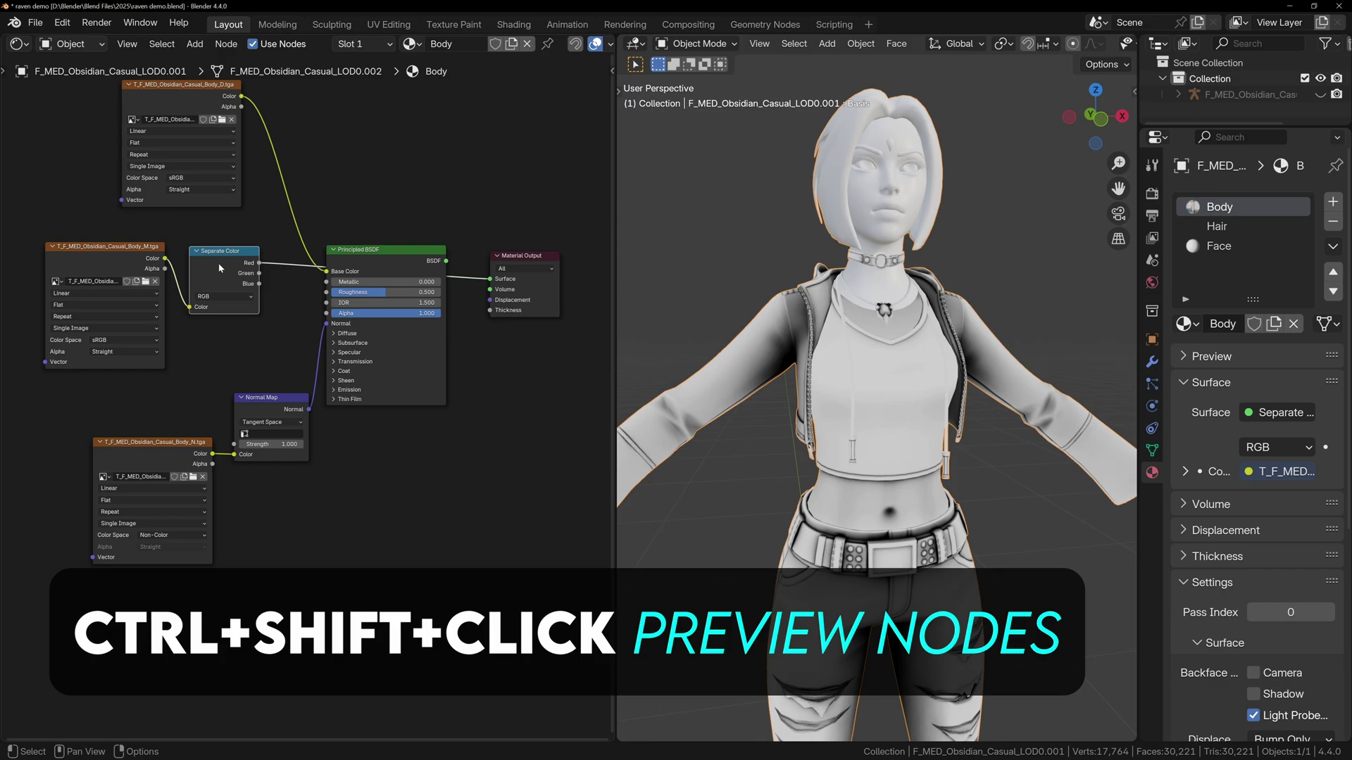
ctrl+shift+click(221, 269)
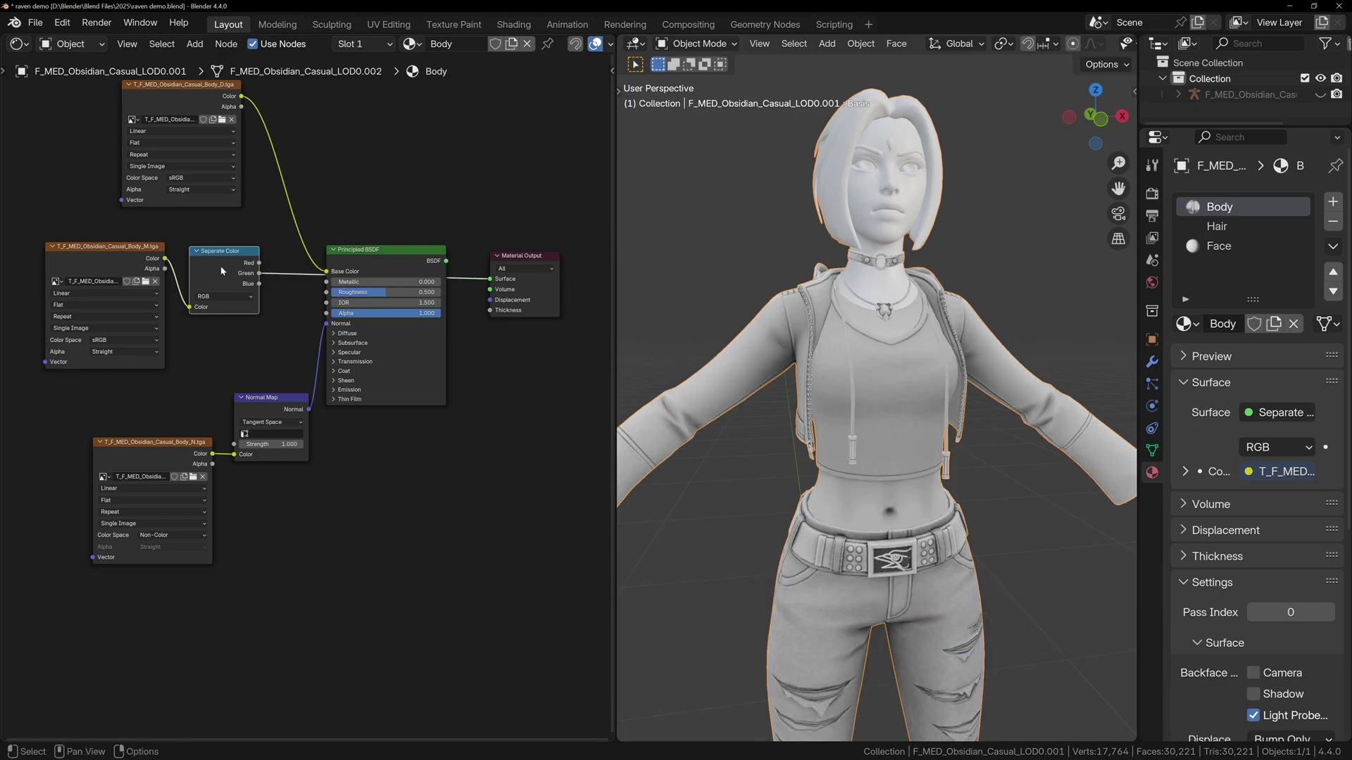
ctrl+shift+click(229, 271)
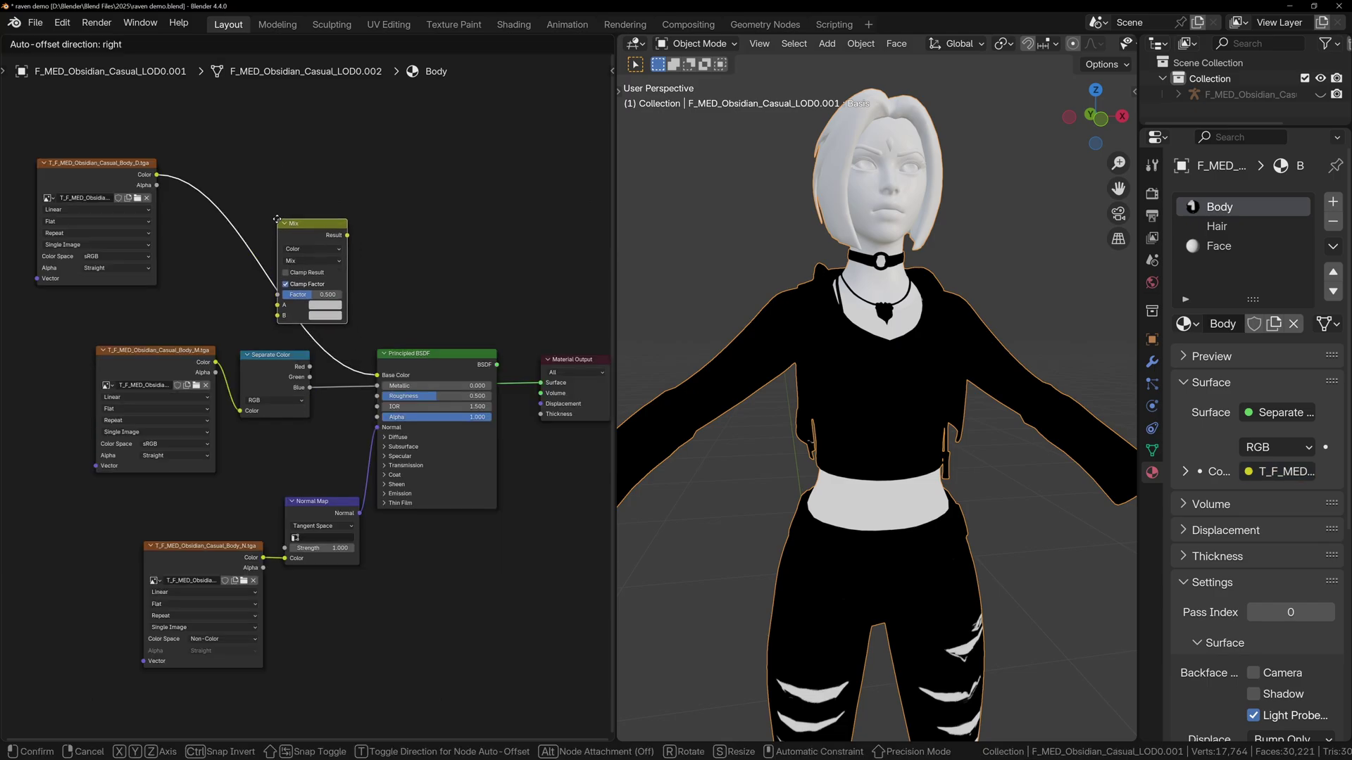
Feed the mask's Red channel into a Multiply Mix on the base colour, lowering its factor.
click(312, 243)
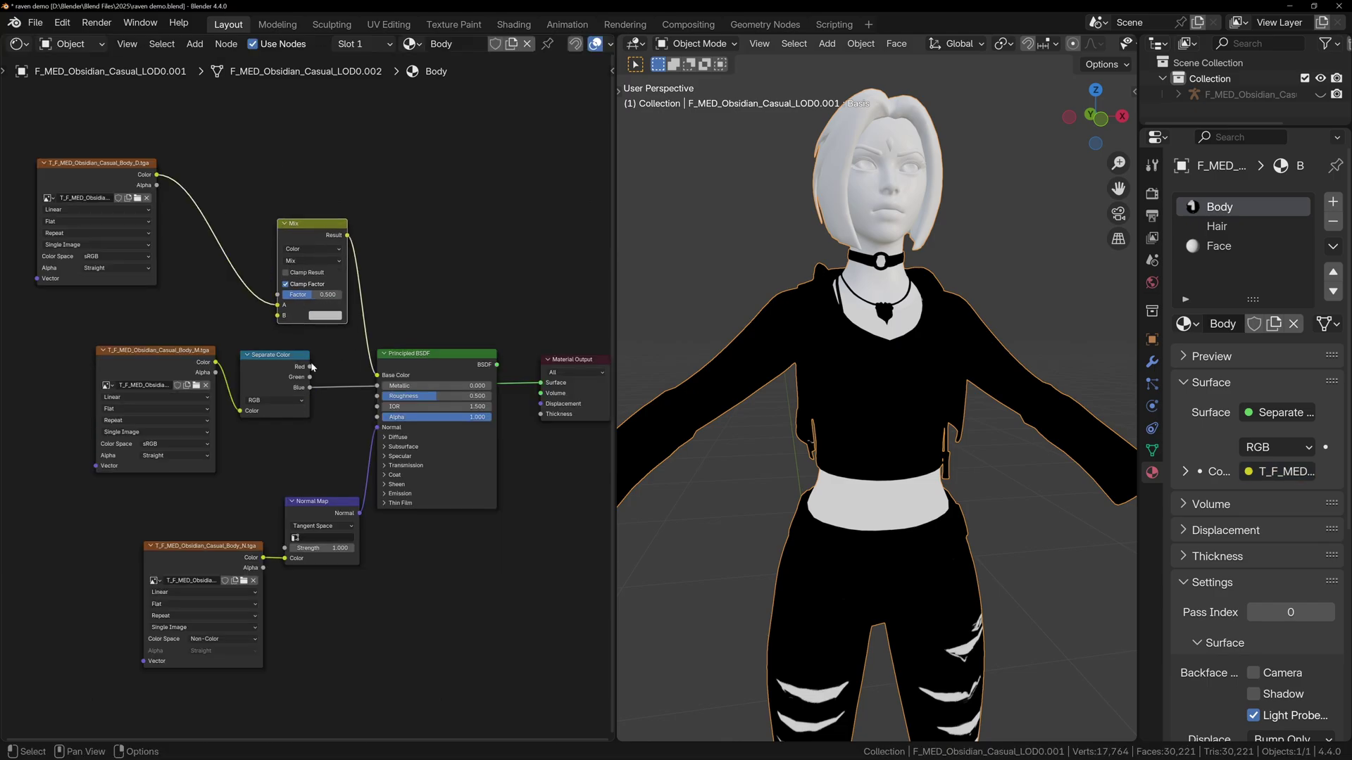
drag(310, 367, 307, 324)
click(311, 260)
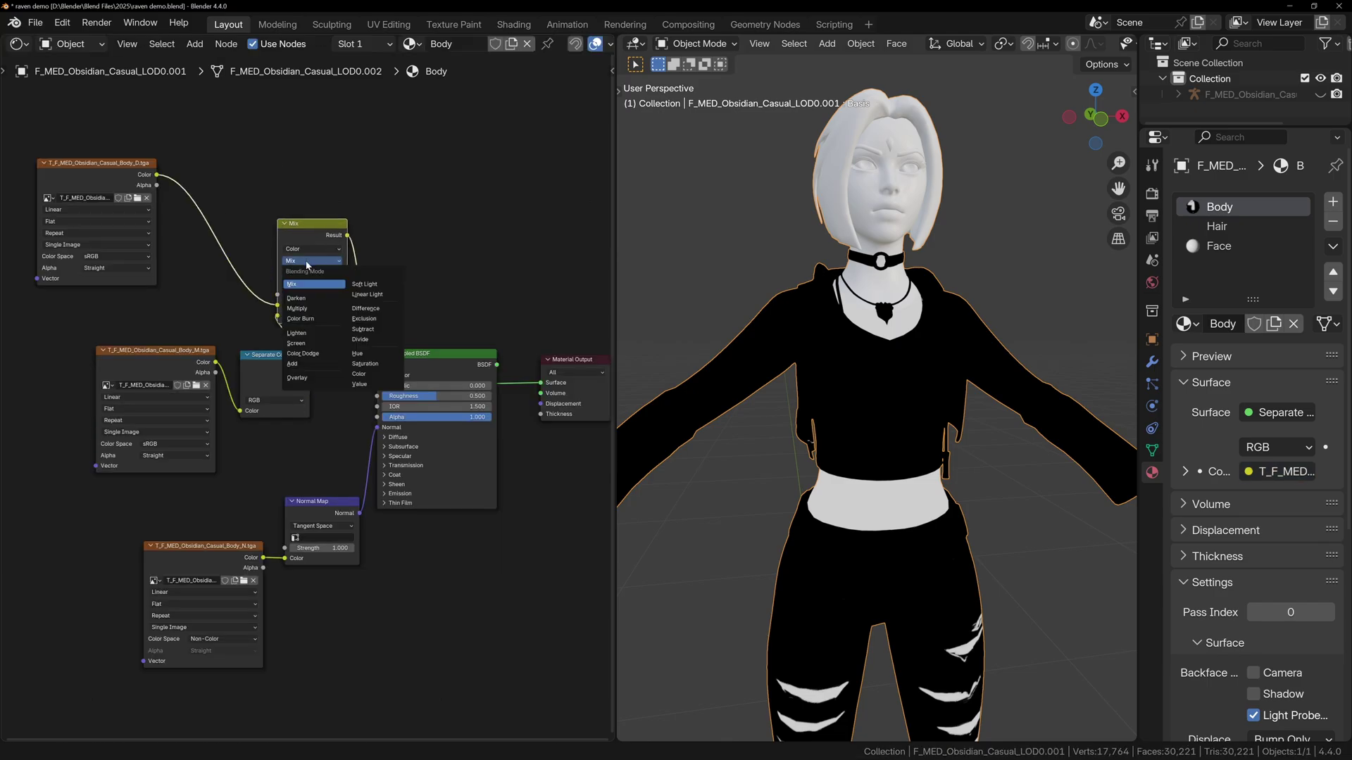
click(308, 312)
ctrl+shift+click(422, 362)
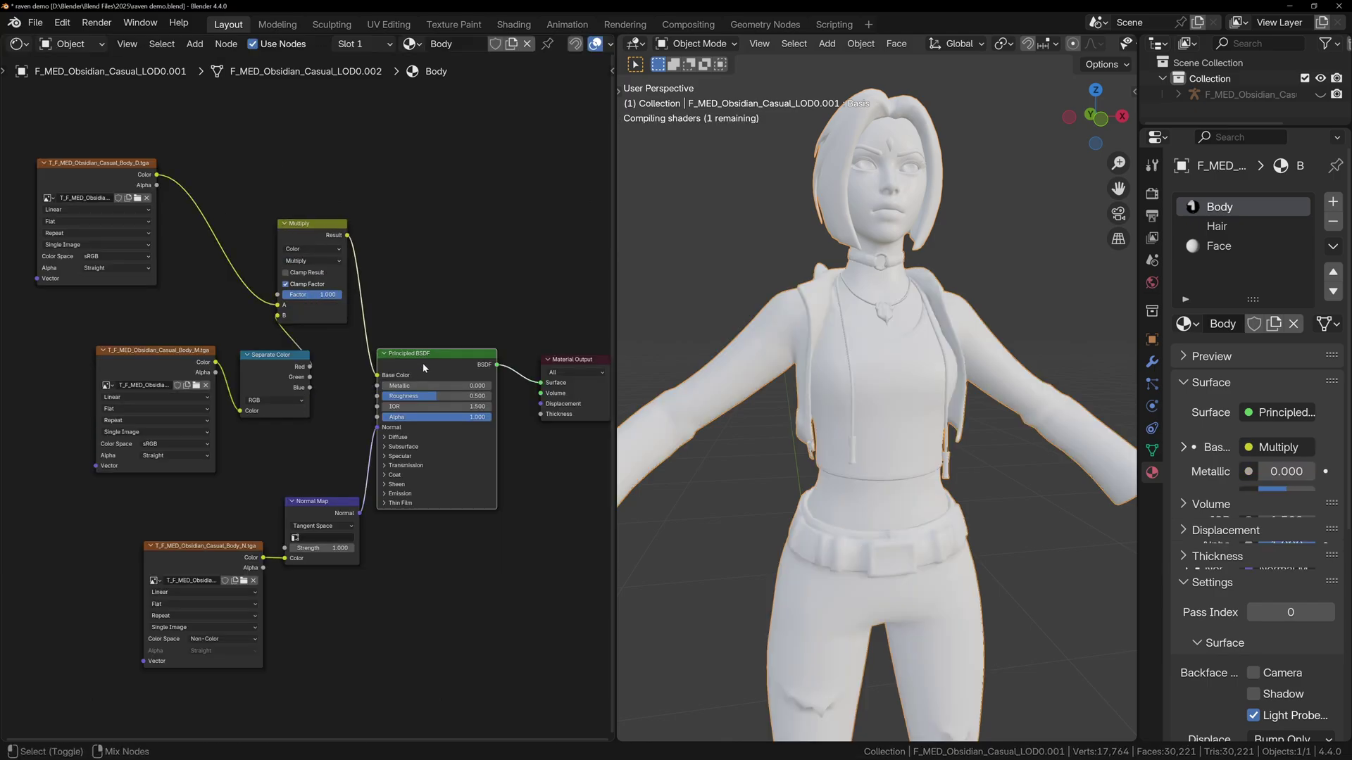
drag(331, 294, 315, 295)
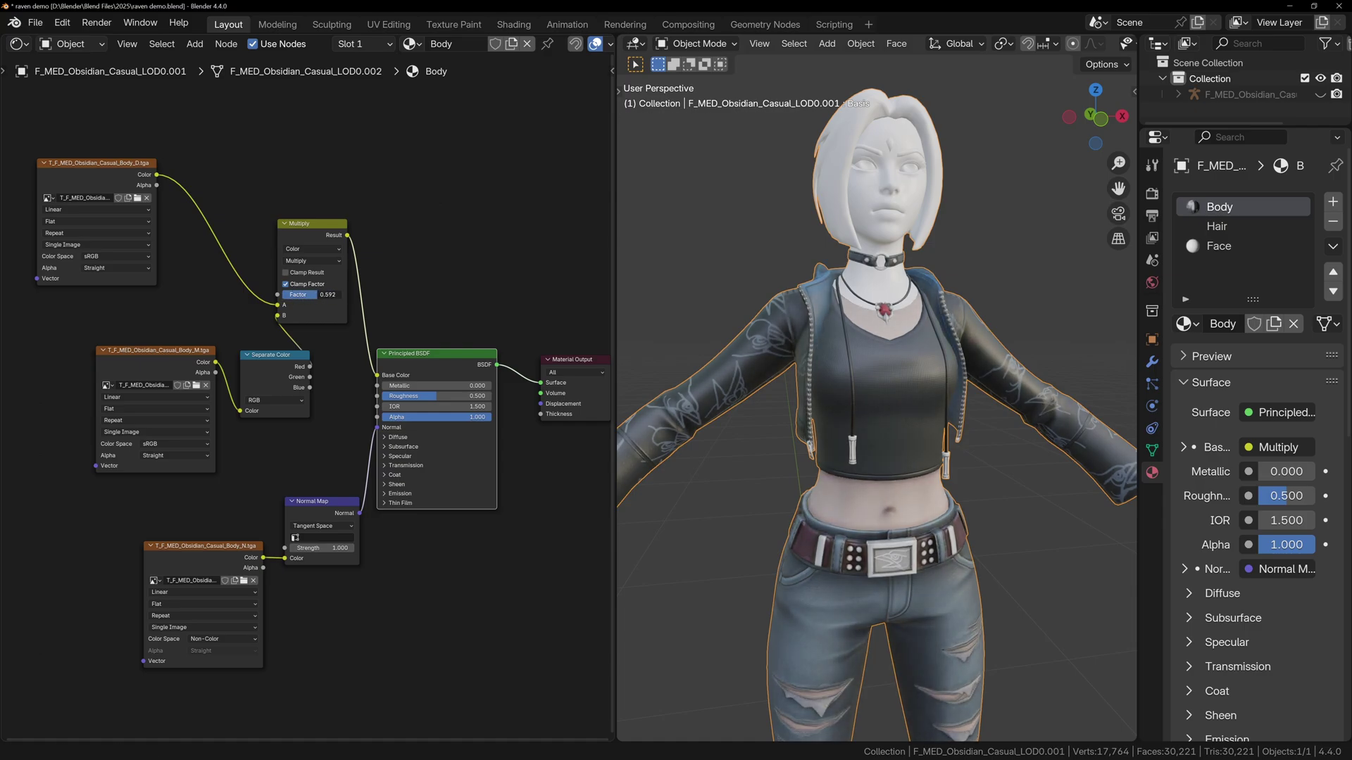
Connect the mask's Green channel to the shader's Roughness.
drag(282, 355, 223, 346)
drag(251, 369, 378, 396)
scroll(859, 432, up, 3)
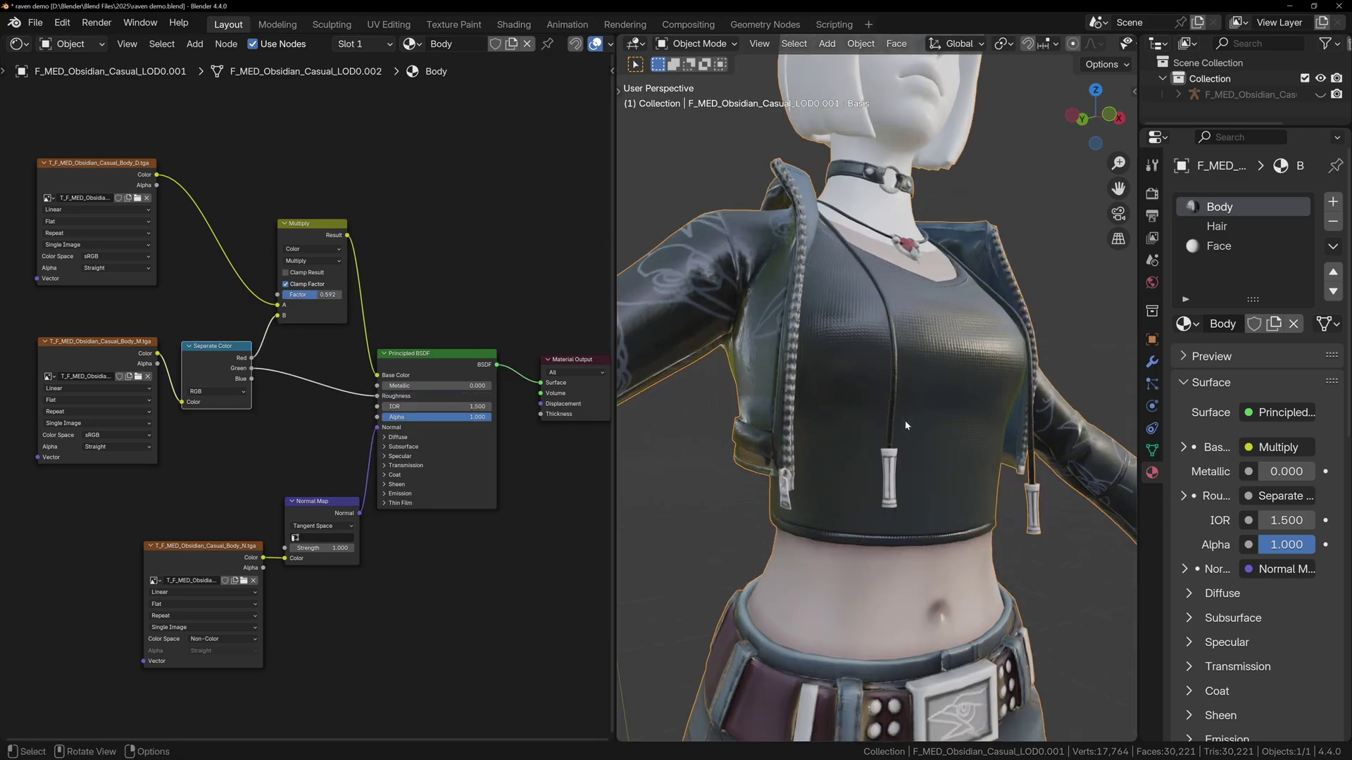
middle_drag(906, 425, 897, 479)
Insert an Invert Color node on the Green-to-Roughness link.
key(shift+a)
click(319, 408)
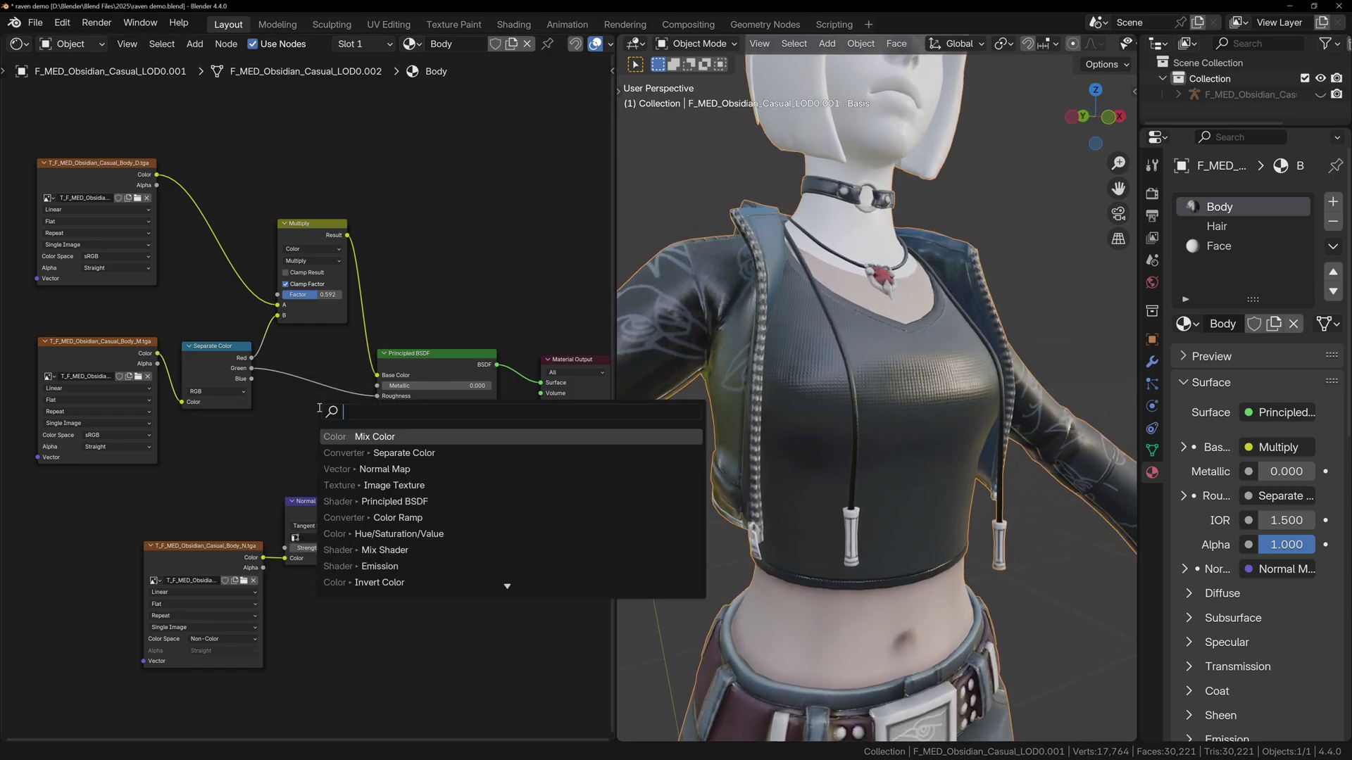
text(invert)
key(Return)
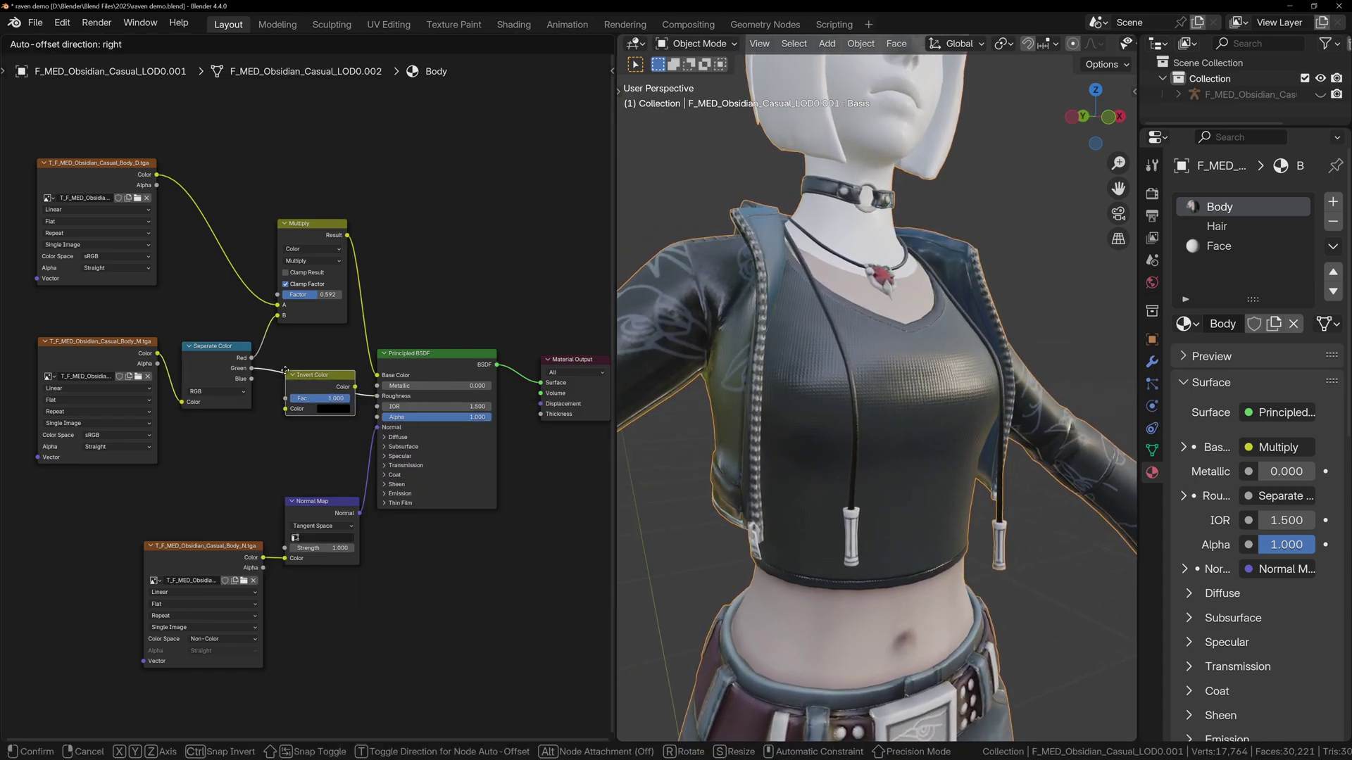
click(321, 393)
scroll(763, 392, down, 3)
middle_drag(763, 391, 894, 402)
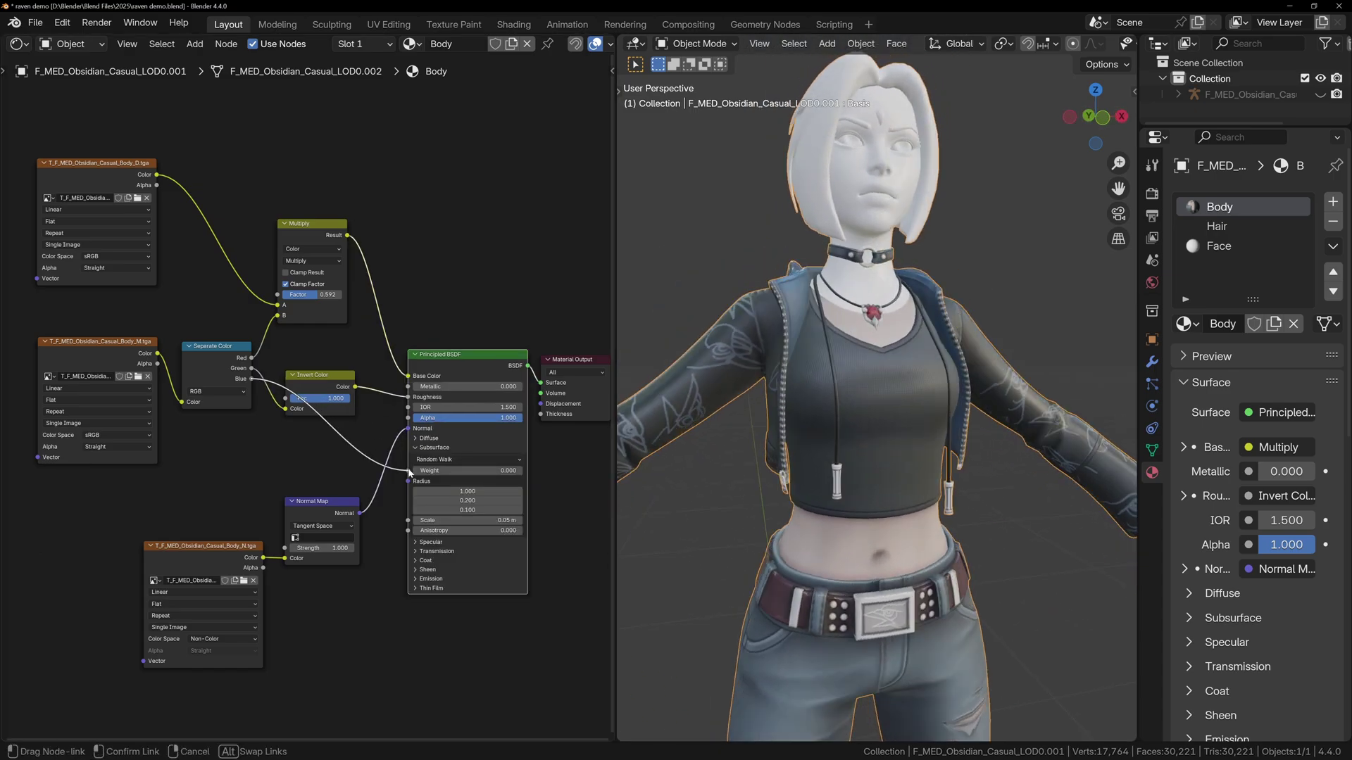
Inspect the hand's skin, then light the scene with the City Park Campus HDRI after trying Barnet Marine.
ctrl+middle_drag(876, 548, 886, 493)
scroll(875, 439, up, 3)
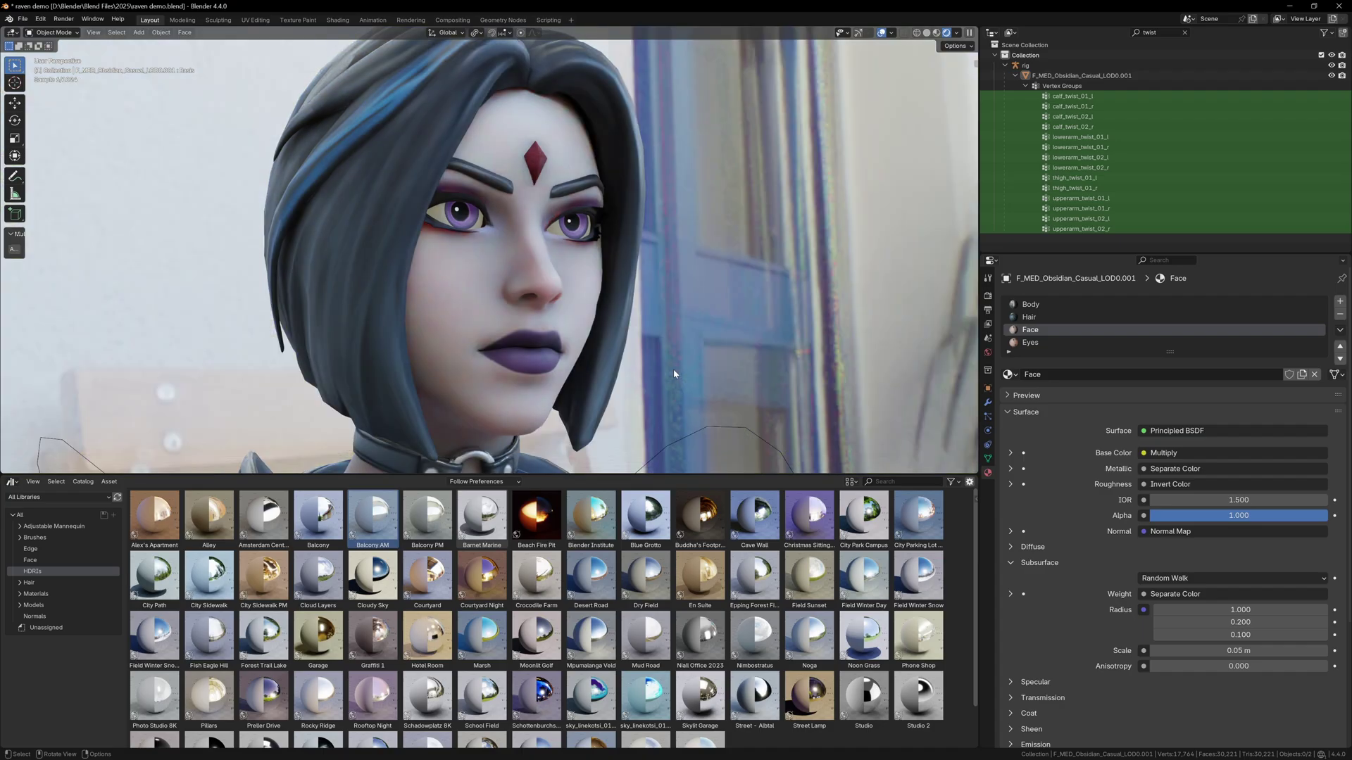
drag(482, 514, 687, 366)
drag(864, 516, 804, 383)
Insert a Color Ramp between the mask's Blue channel and Subsurface Weight in the Shader Editor.
click(12, 481)
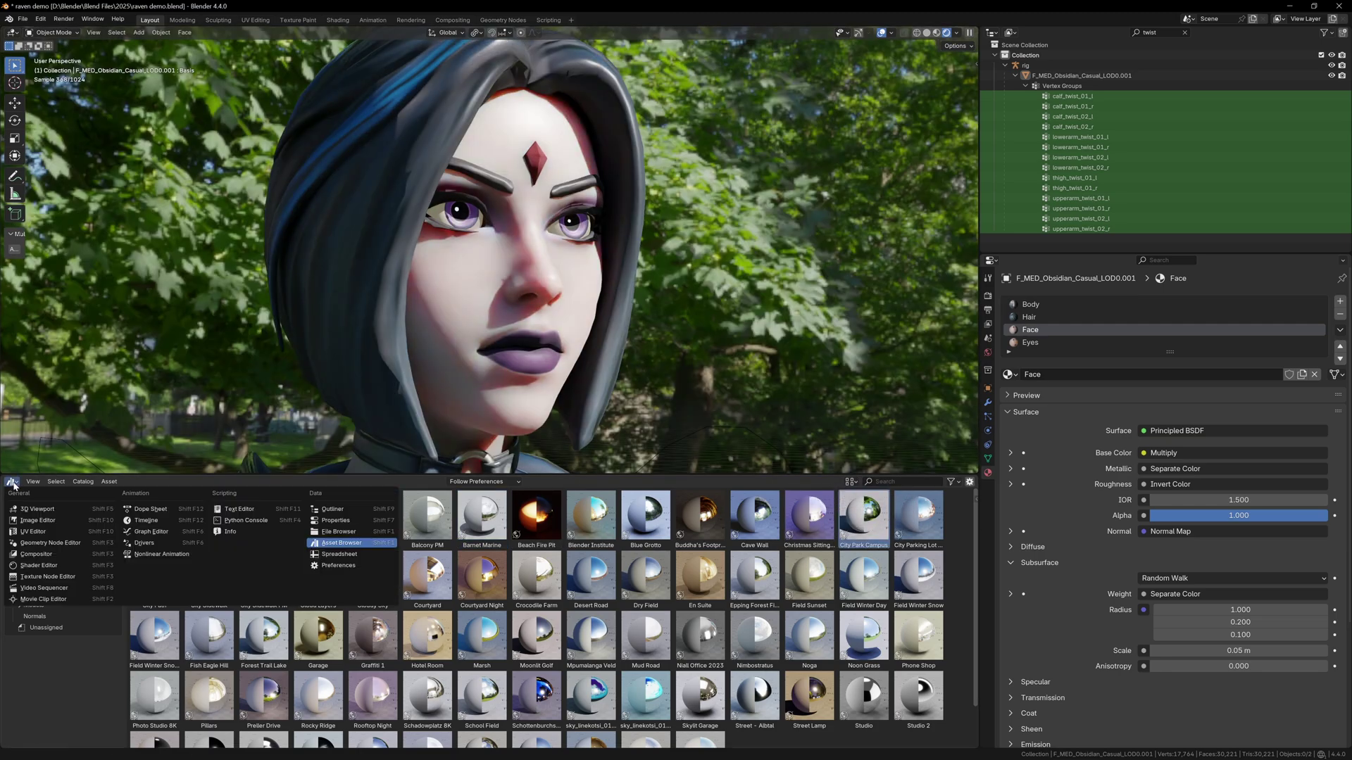
click(57, 569)
key(shift+a)
text(color)
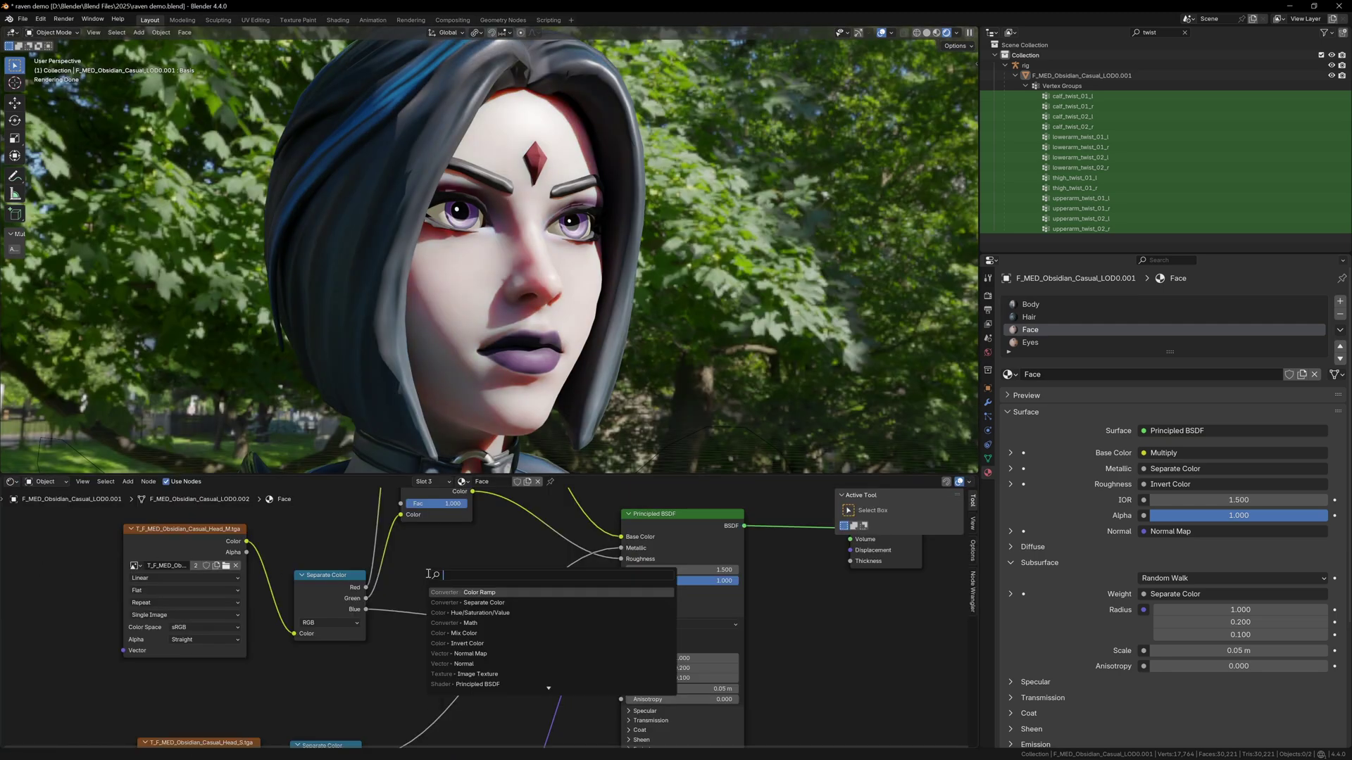
click(479, 603)
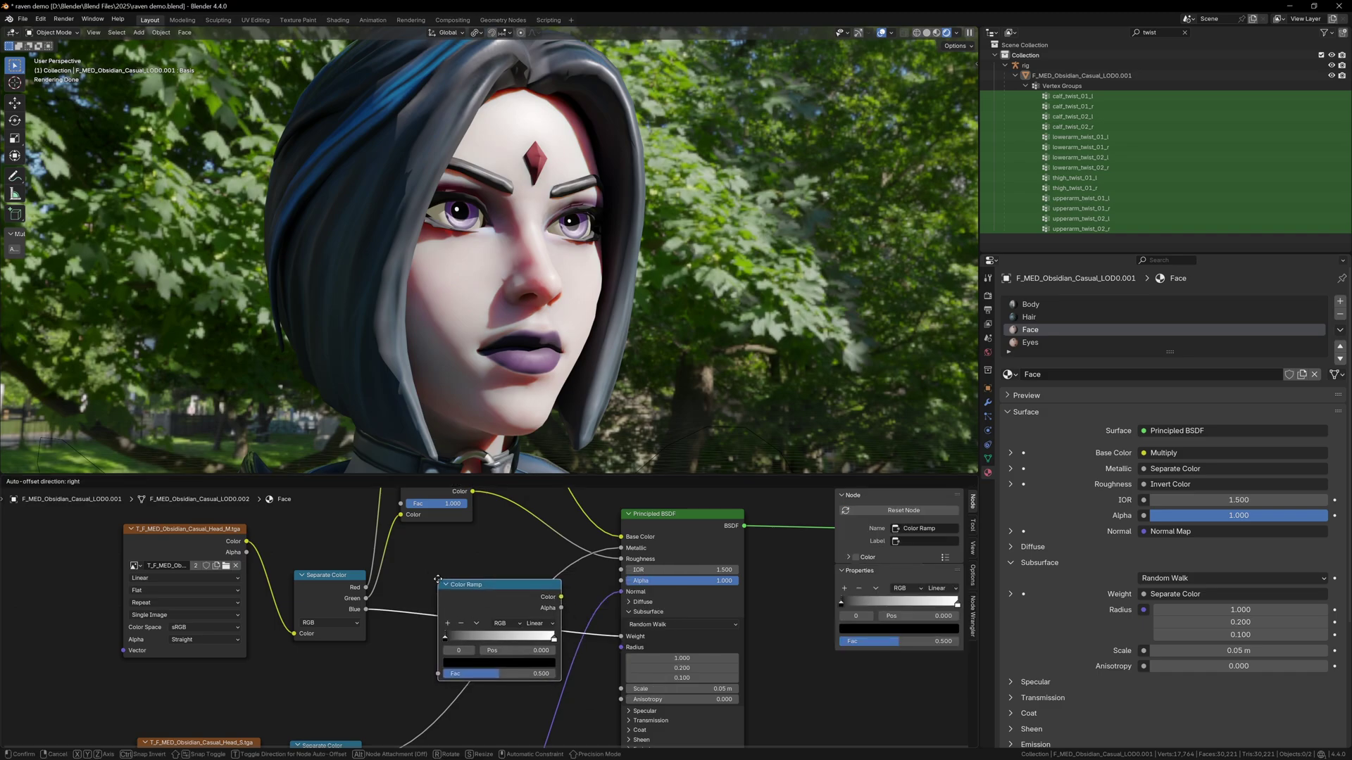
click(493, 614)
Darken the ramp's white stop to grey value 0.202, then add a new image texture to Body.
click(554, 637)
click(544, 663)
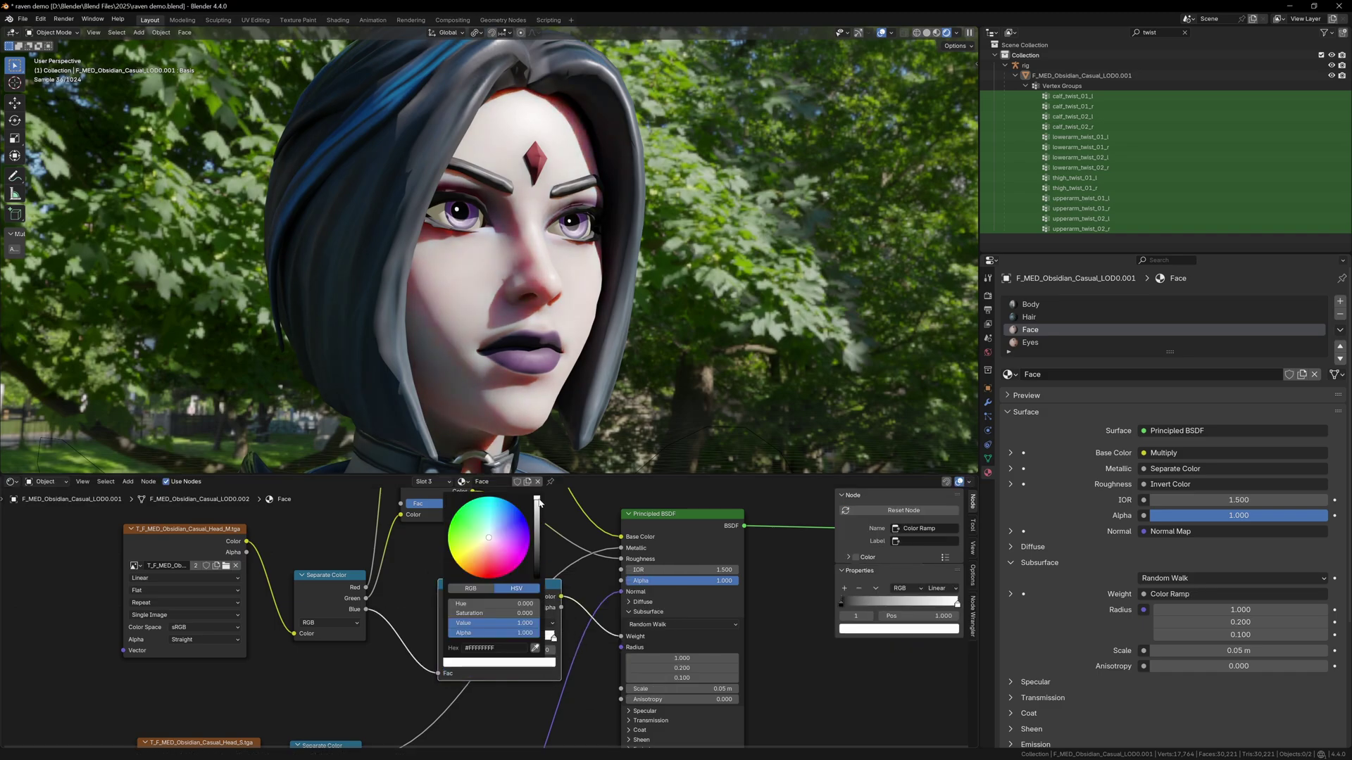
drag(539, 502, 536, 538)
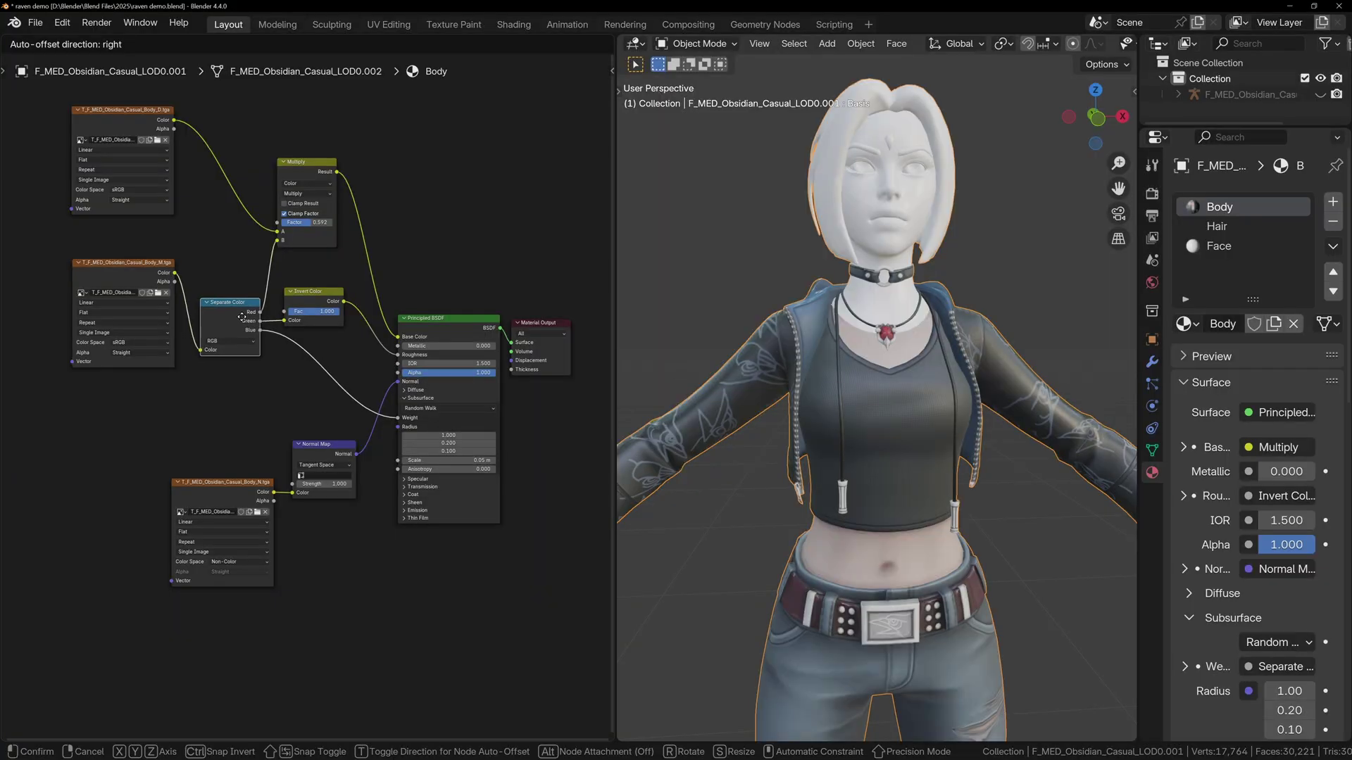
drag(352, 315, 141, 393)
click(153, 411)
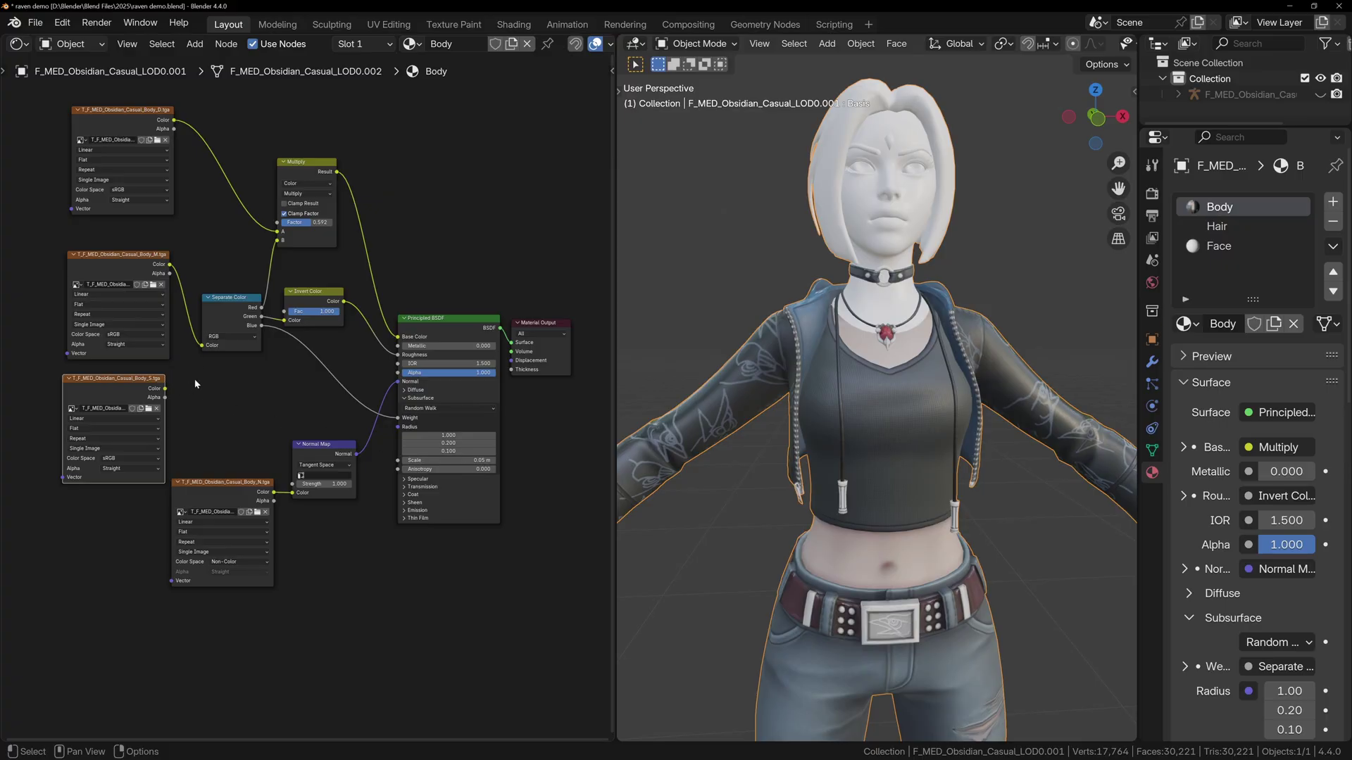
Duplicate the Separate Color node and feed the Body_S texture into the copy.
click(233, 297)
key(shift+d)
click(206, 394)
alt+right_drag(141, 391, 205, 393)
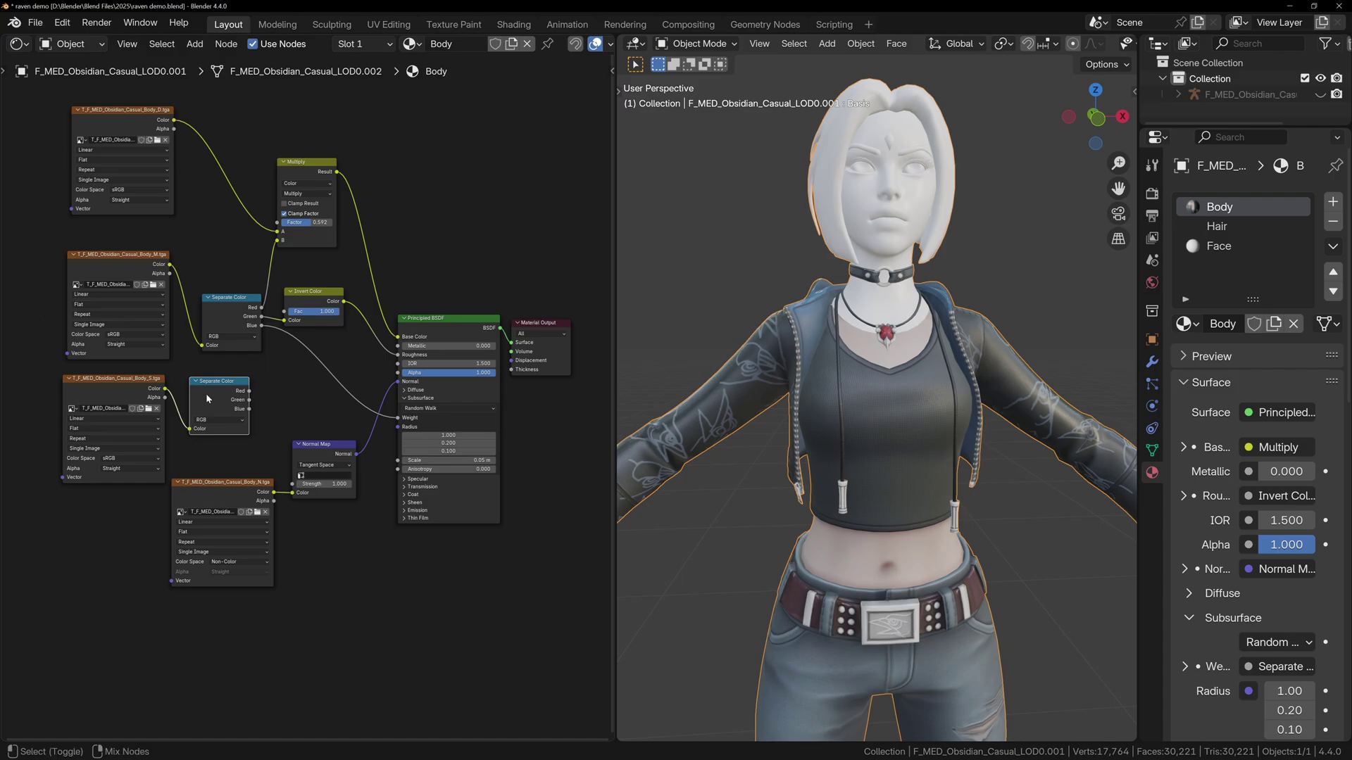
Preview the S mask's green, blue and red channels, then the full Principled BSDF result from the side.
ctrl+shift+click(206, 393)
ctrl+shift+click(212, 390)
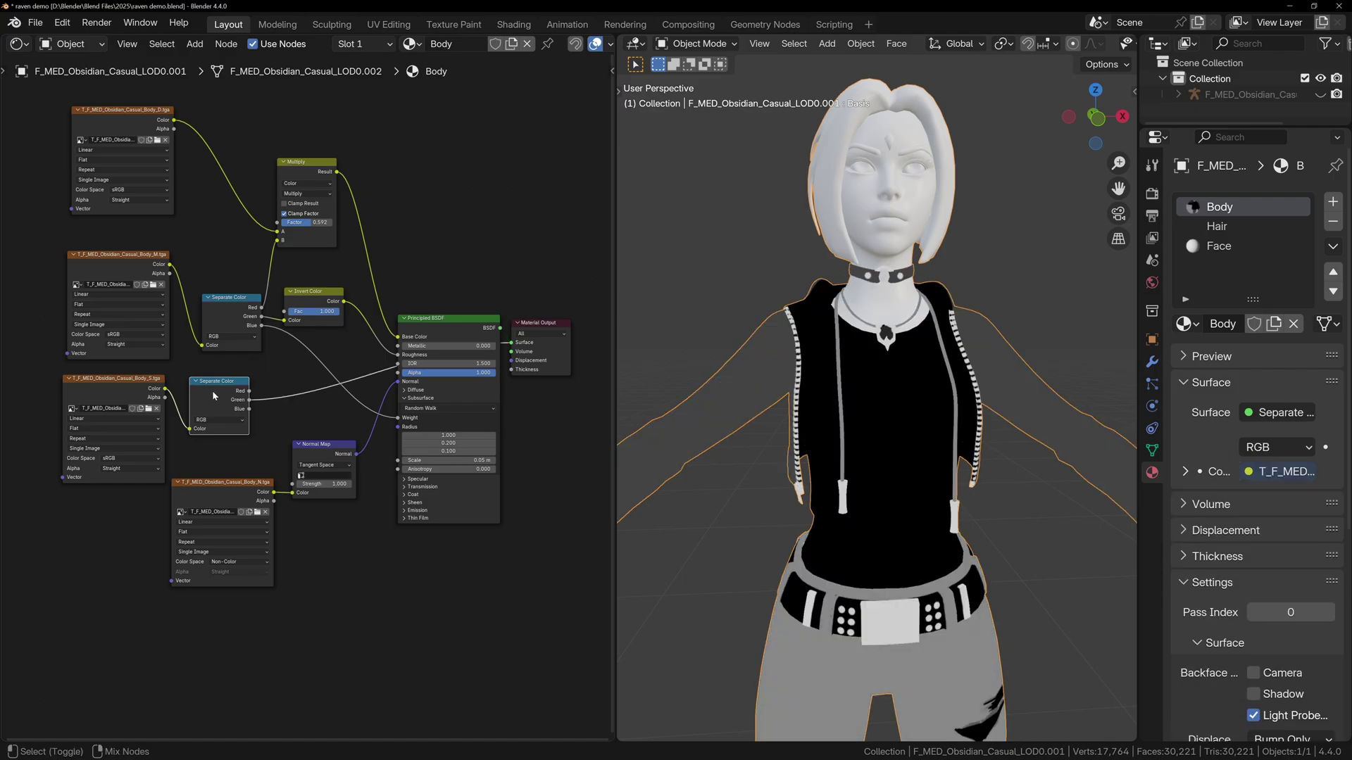
ctrl+shift+click(212, 390)
ctrl+shift+click(214, 395)
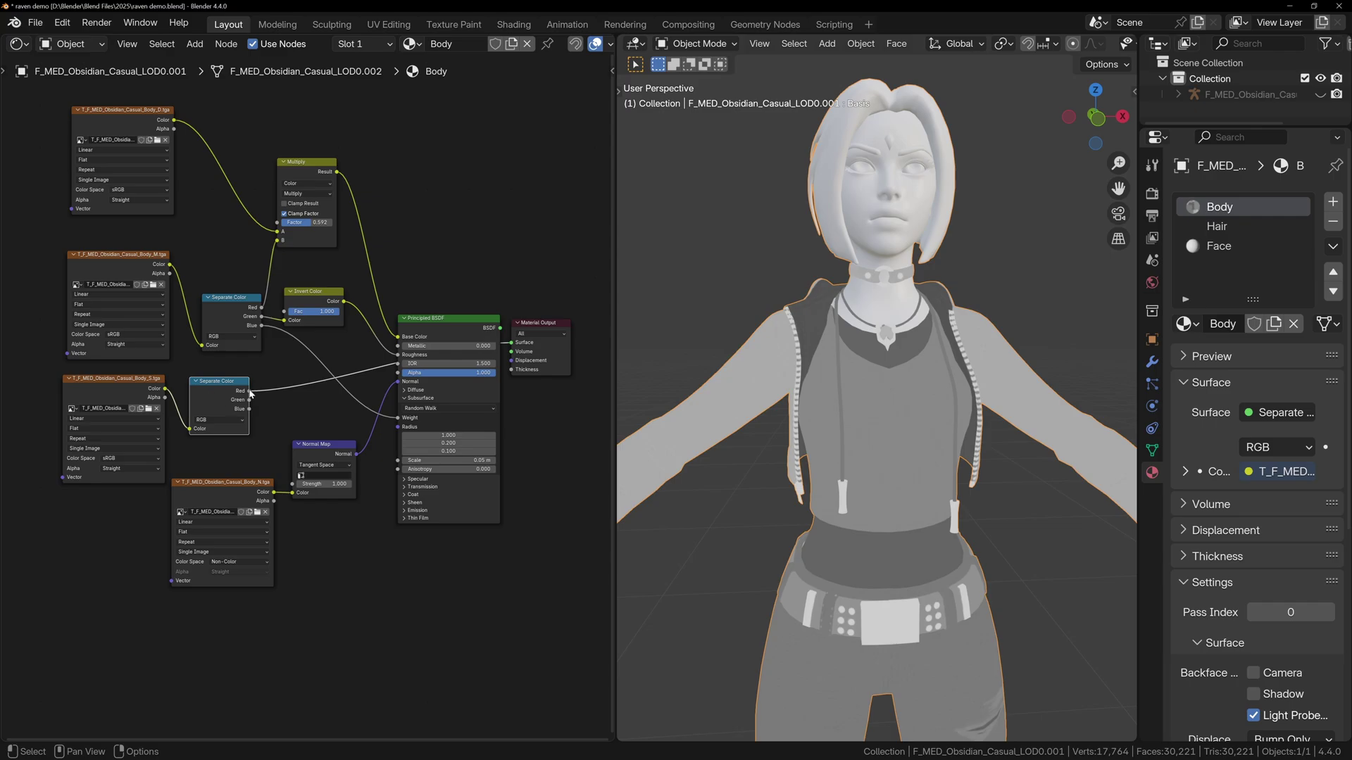
ctrl+shift+click(443, 327)
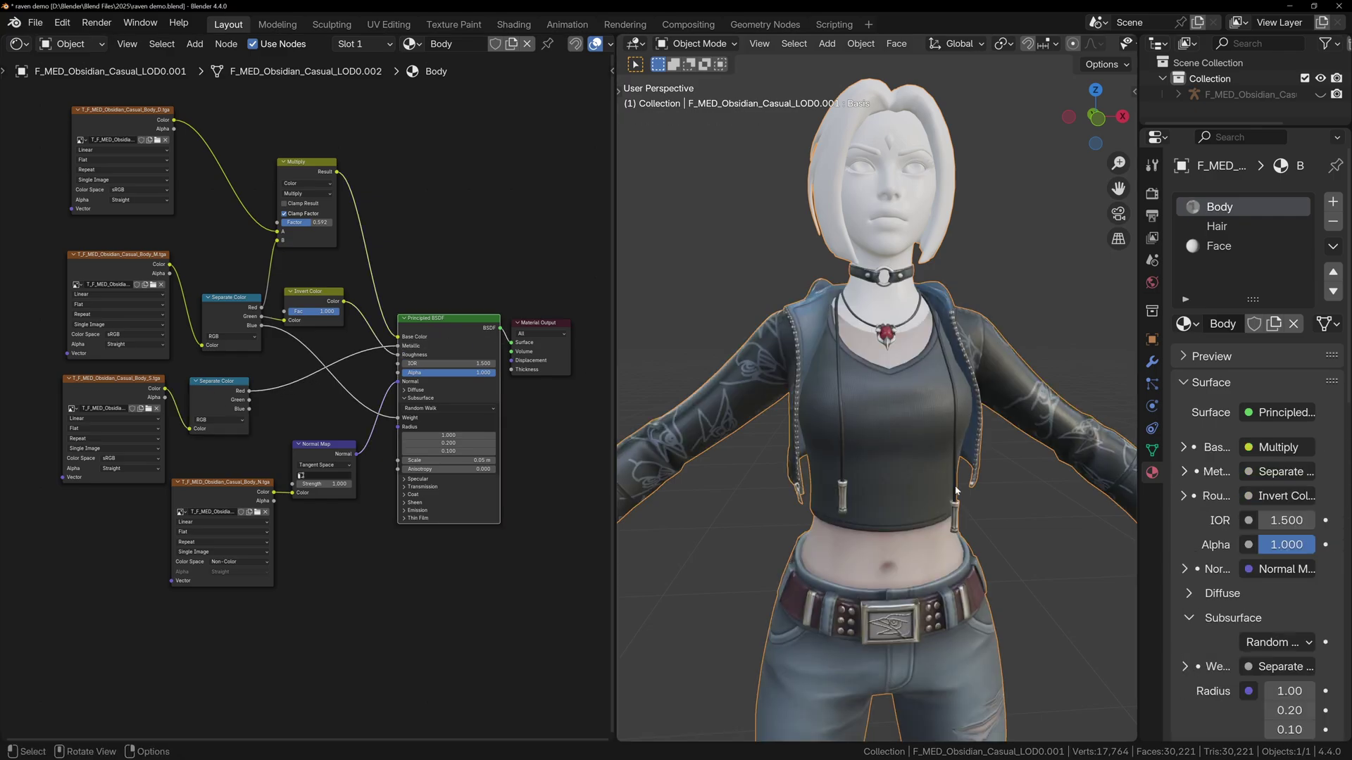
middle_drag(949, 525, 1022, 488)
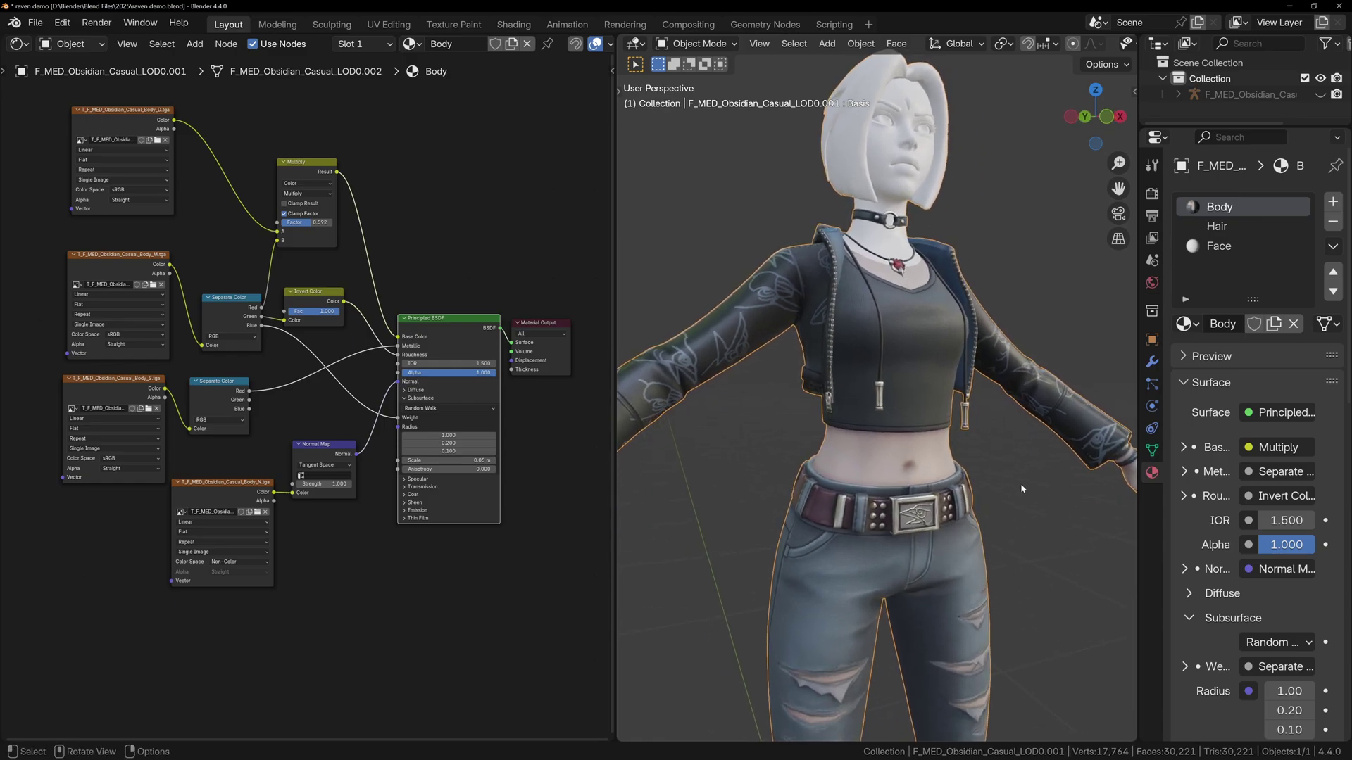
Save the file and copy the entire Body material node tree.
key(ctrl+s)
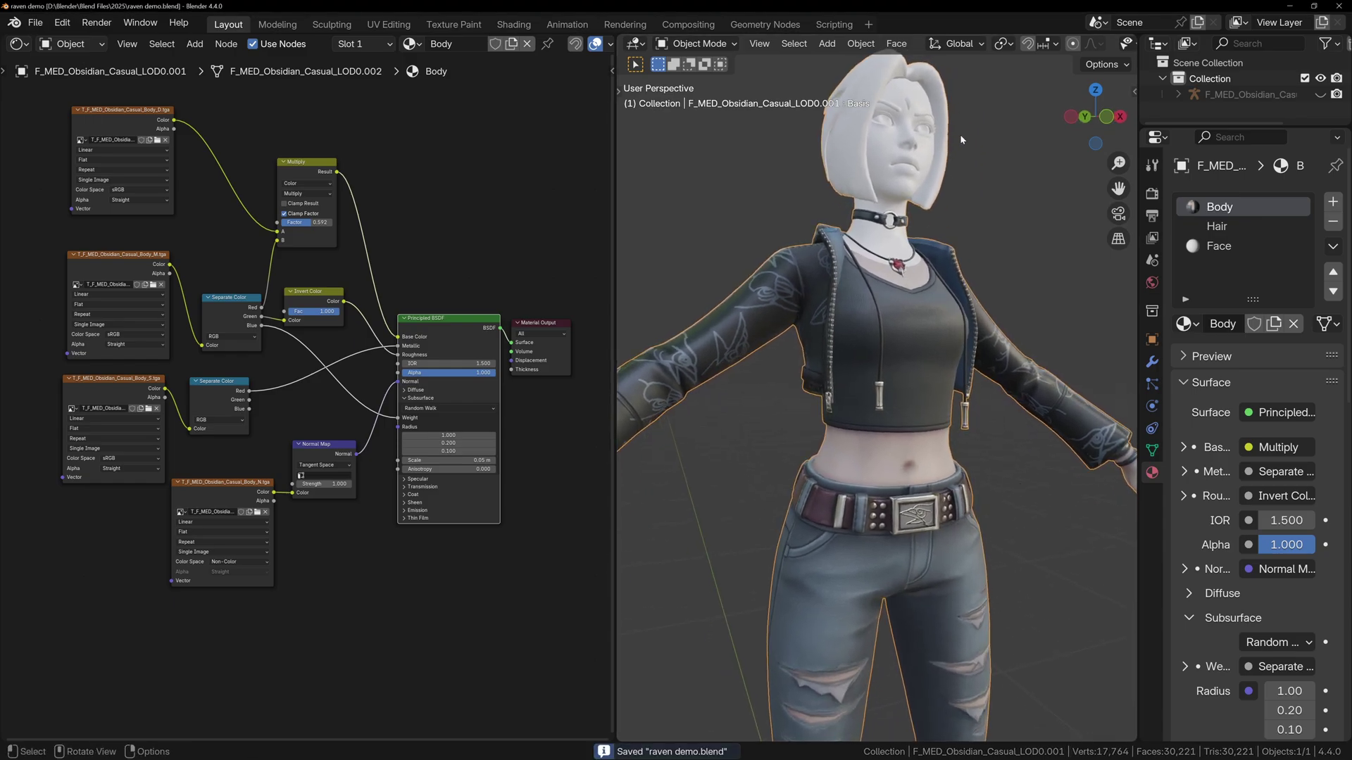
click(465, 241)
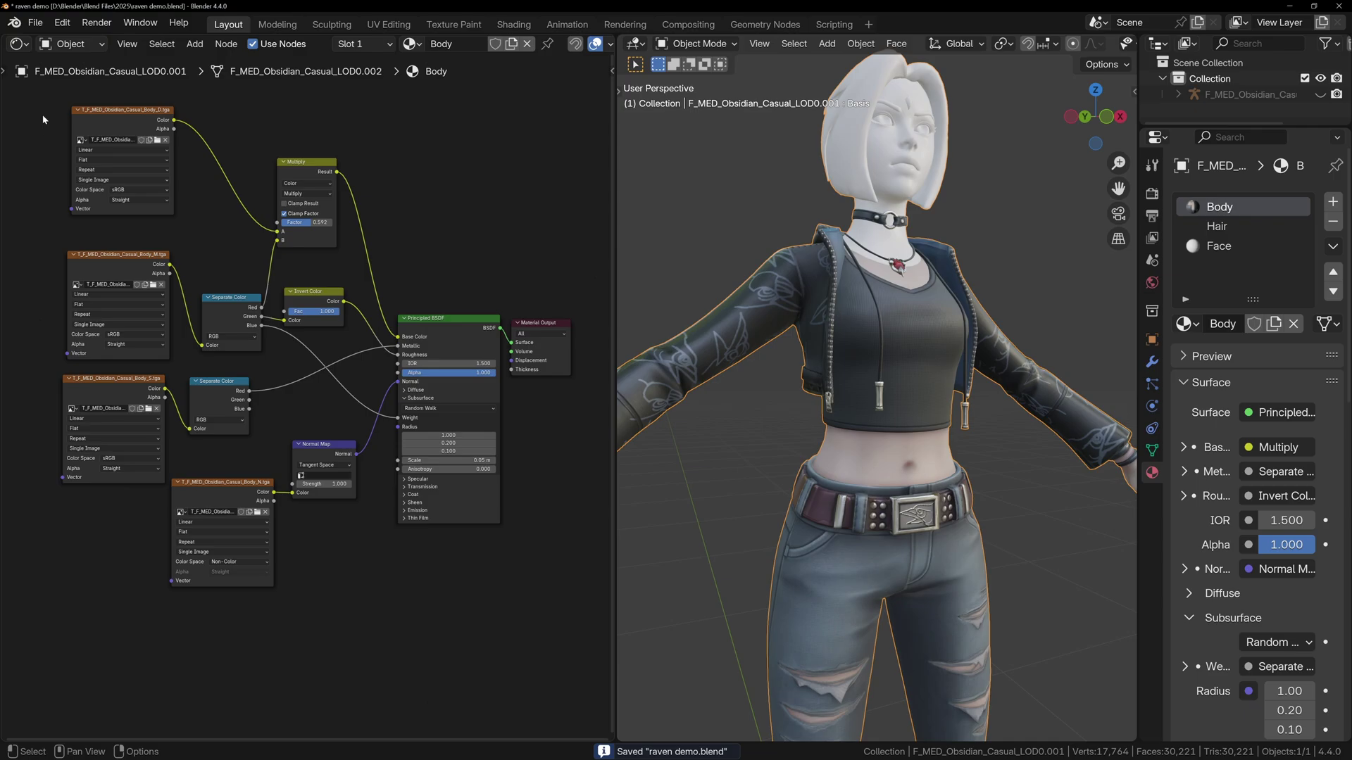
drag(42, 120, 454, 600)
right_click(303, 295)
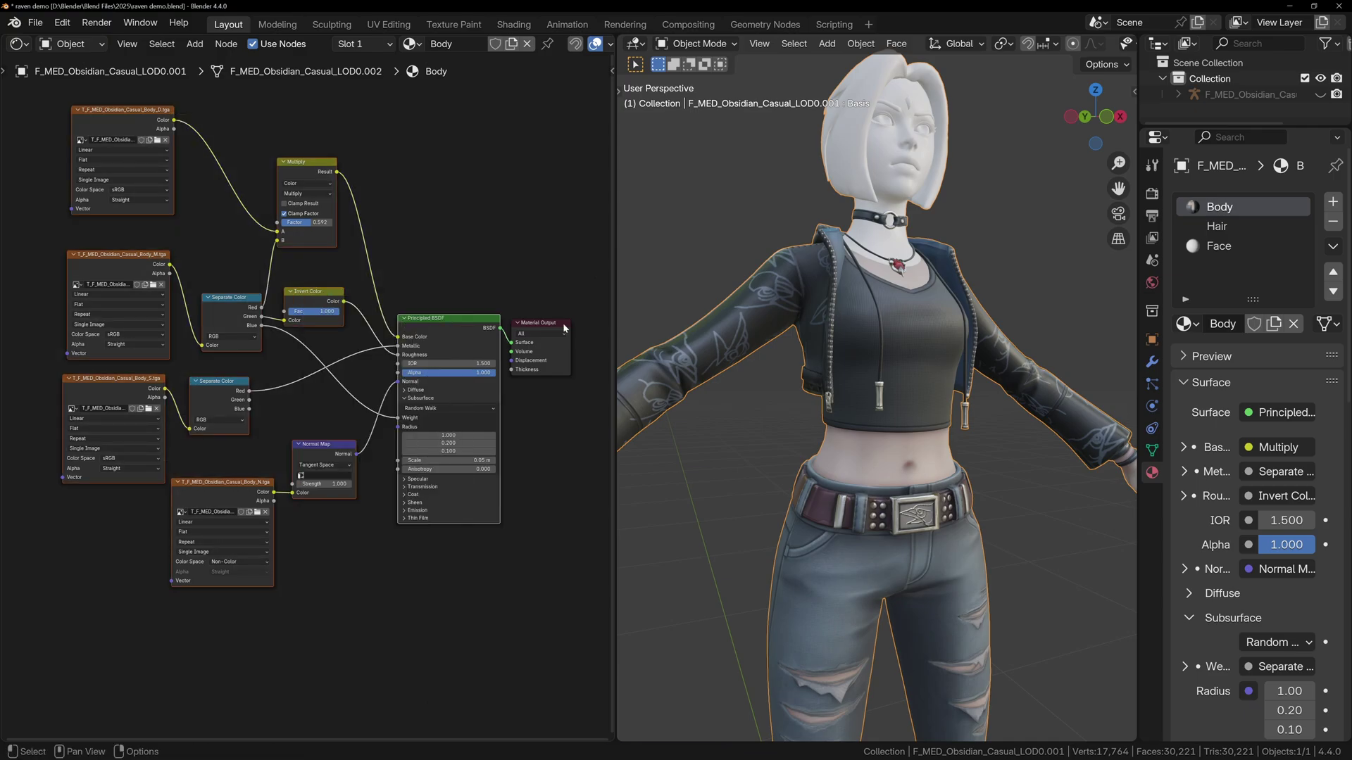
Replace the Hair material's shader with the pasted Body nodes linked to the surface output.
click(1217, 226)
key(Delete)
key(ctrl+v)
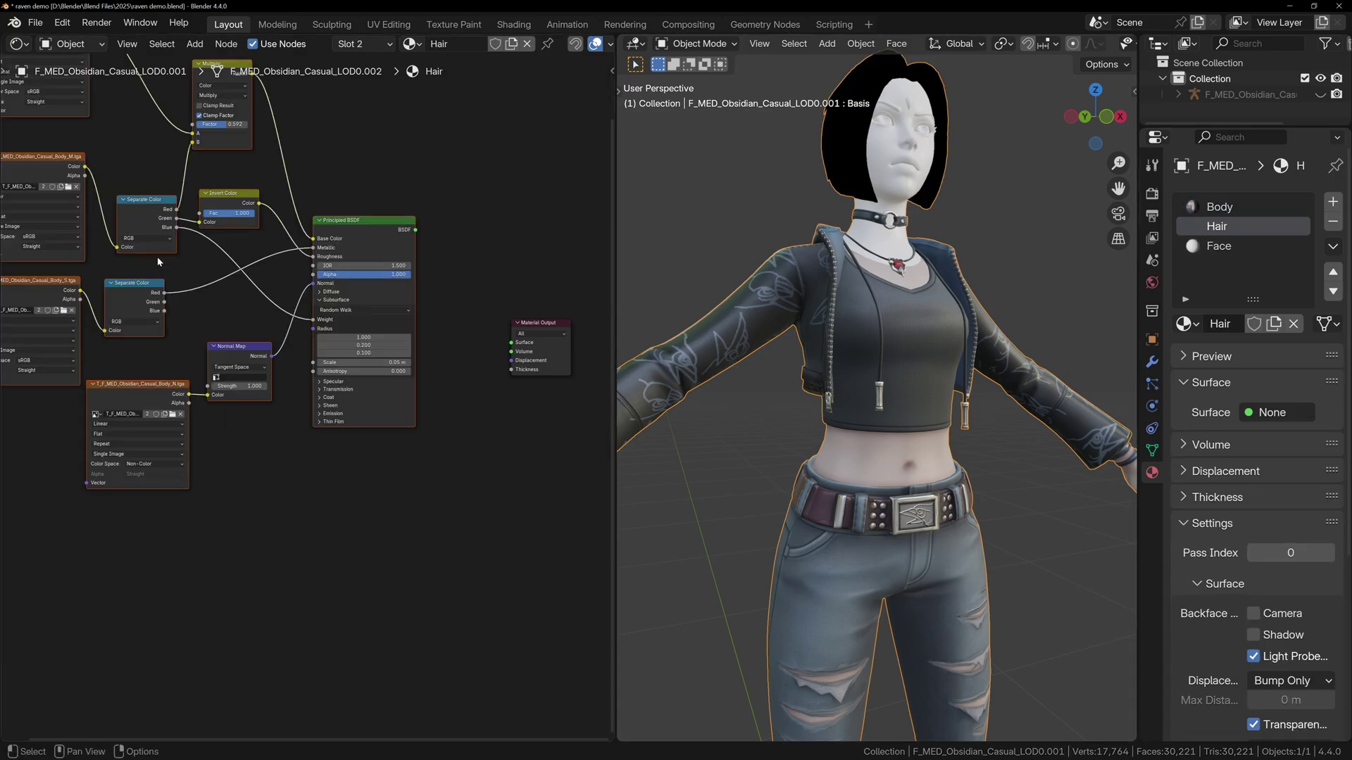
key(g)
click(240, 374)
drag(498, 340, 511, 342)
Load the FaceAcc_D colour texture and the FaceAcc normal-map texture into the pasted nodes.
middle_drag(949, 211, 949, 322)
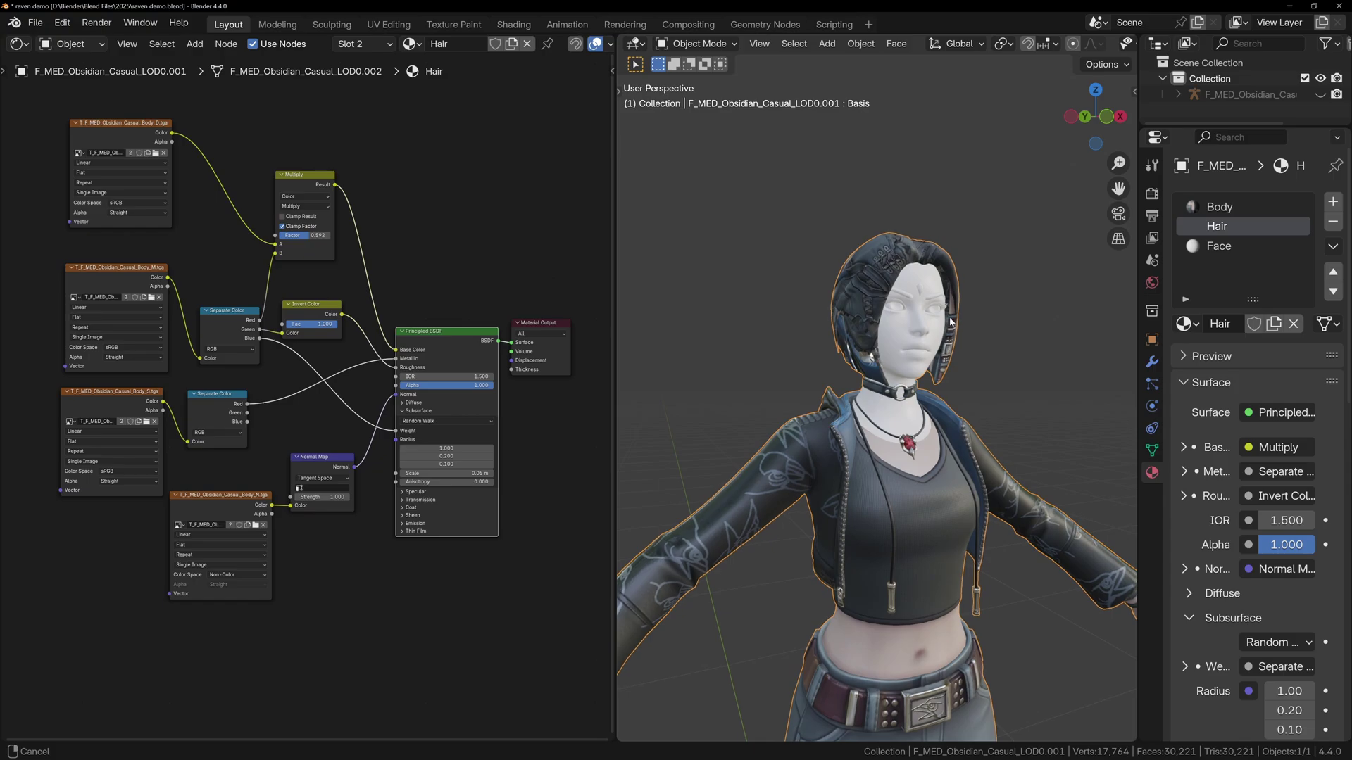
scroll(949, 322, up, 3)
click(156, 152)
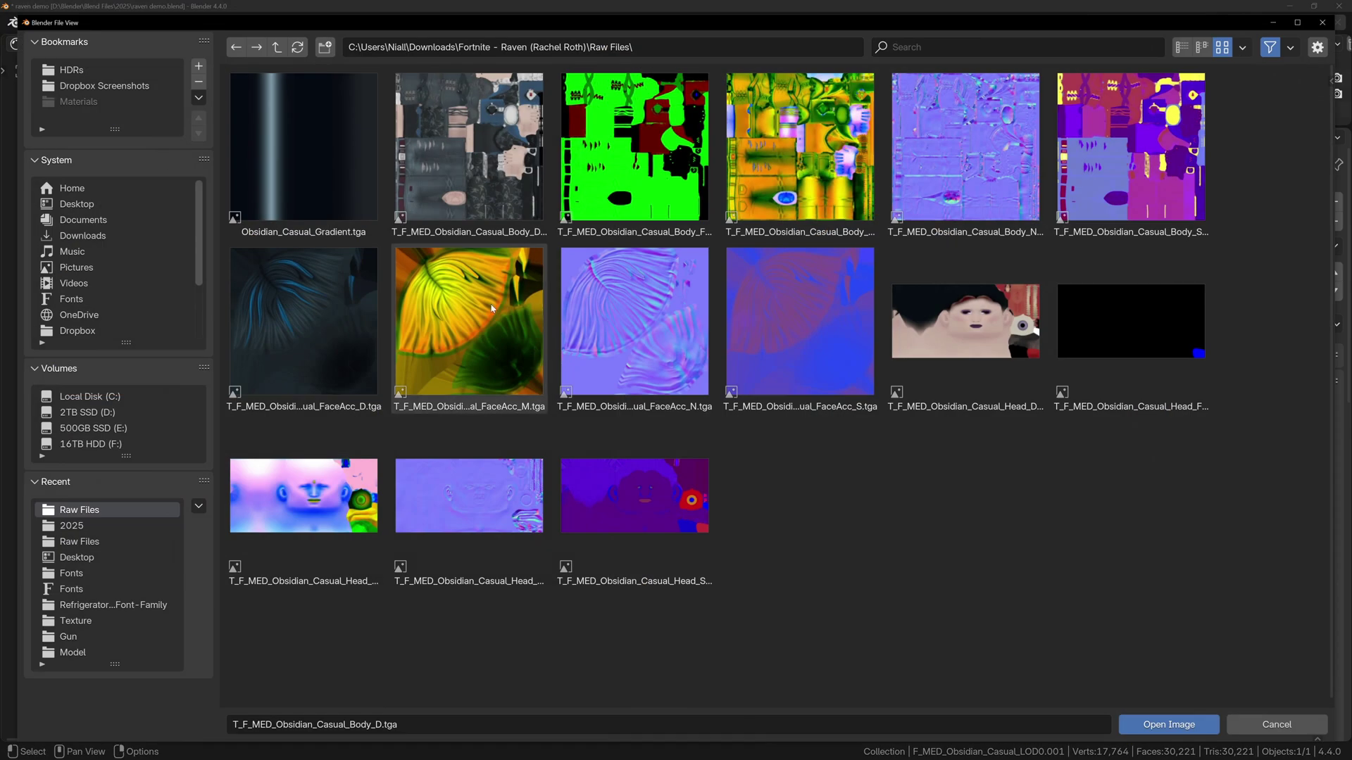
double_click(355, 352)
click(256, 527)
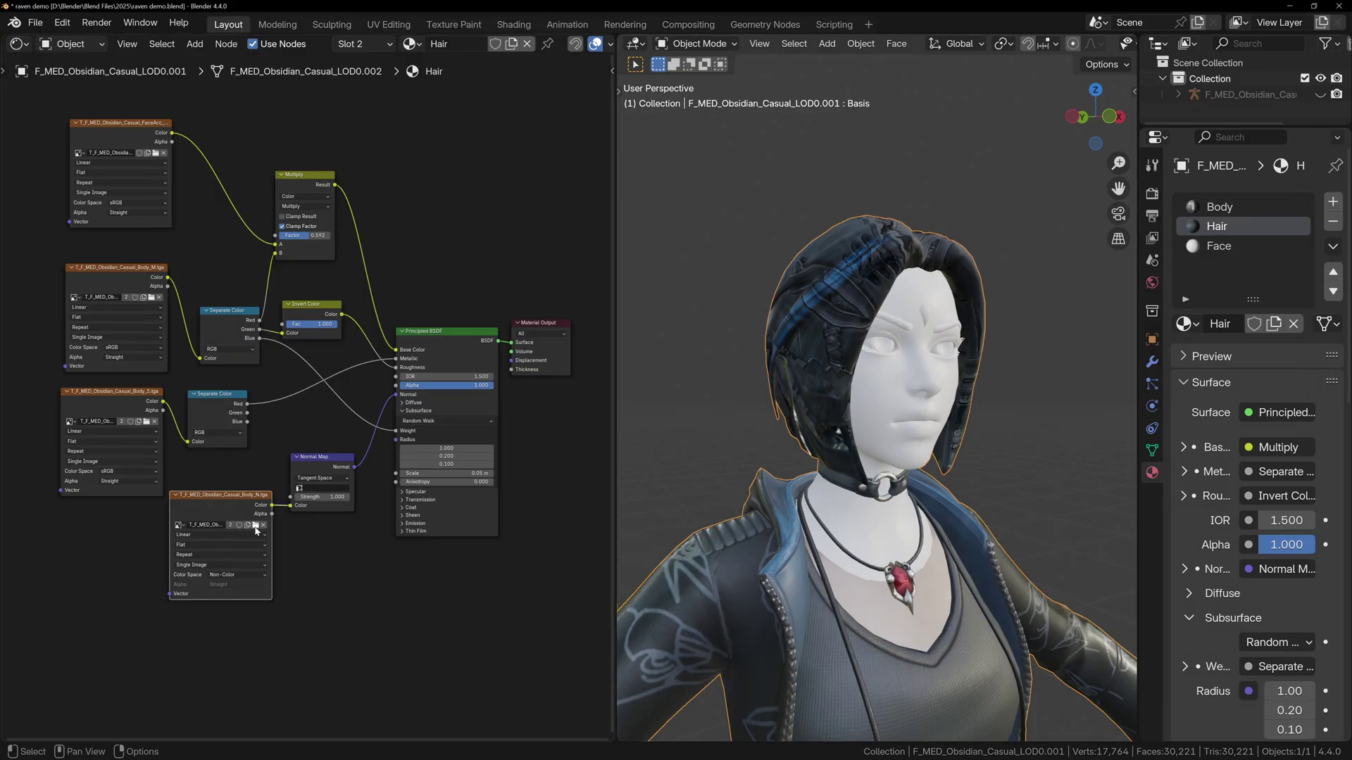
click(634, 327)
click(1168, 725)
click(238, 575)
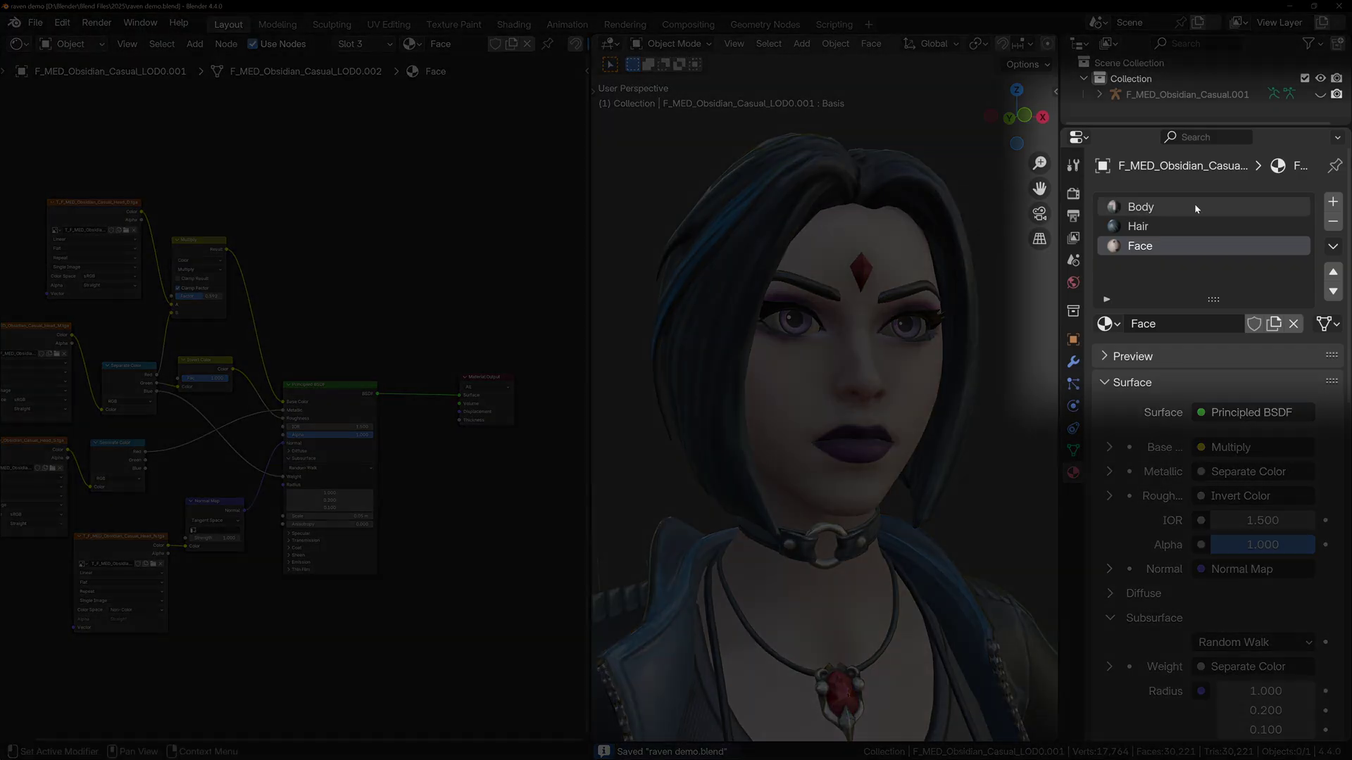
Add a material slot holding a single-user copy of Face, renamed 'Eyes'.
click(1332, 202)
click(1108, 324)
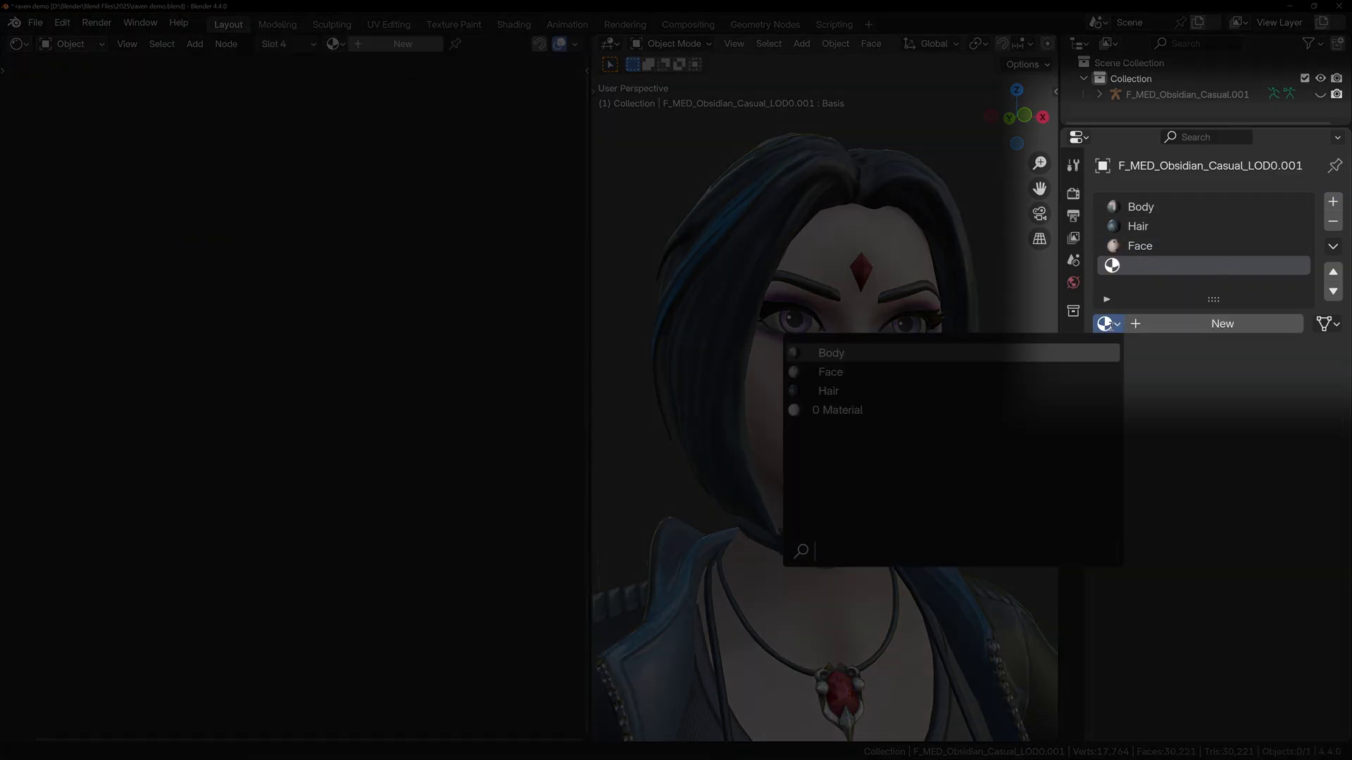
click(963, 371)
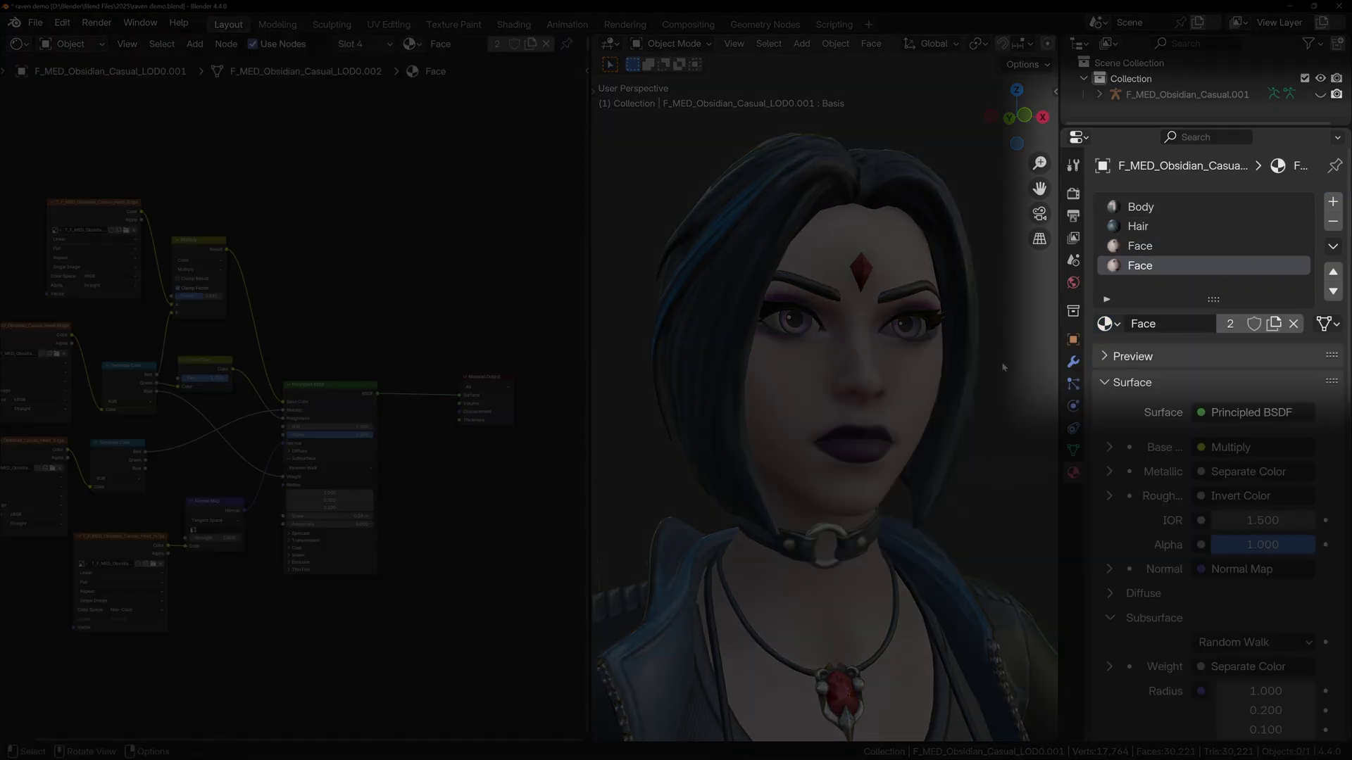
click(1230, 323)
double_click(1171, 324)
text(Ey)
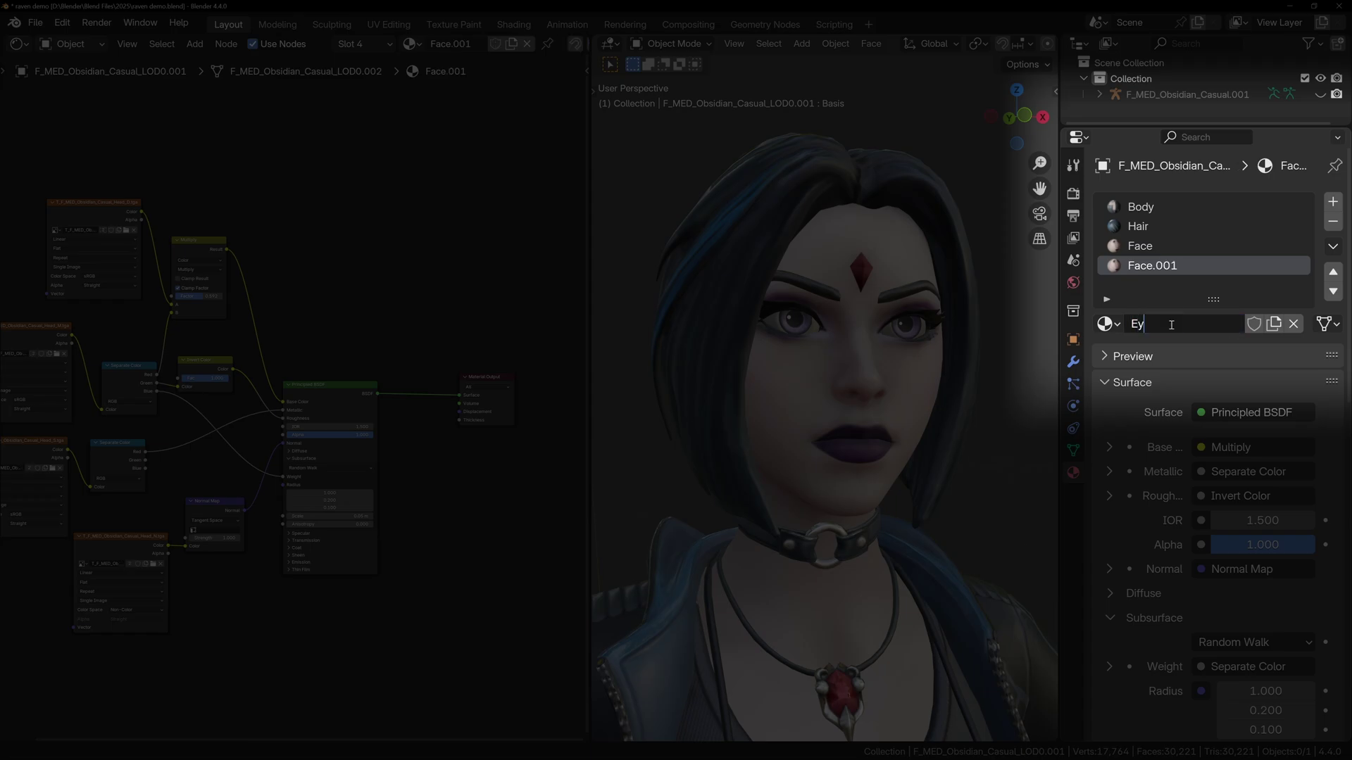
text(es)
key(Return)
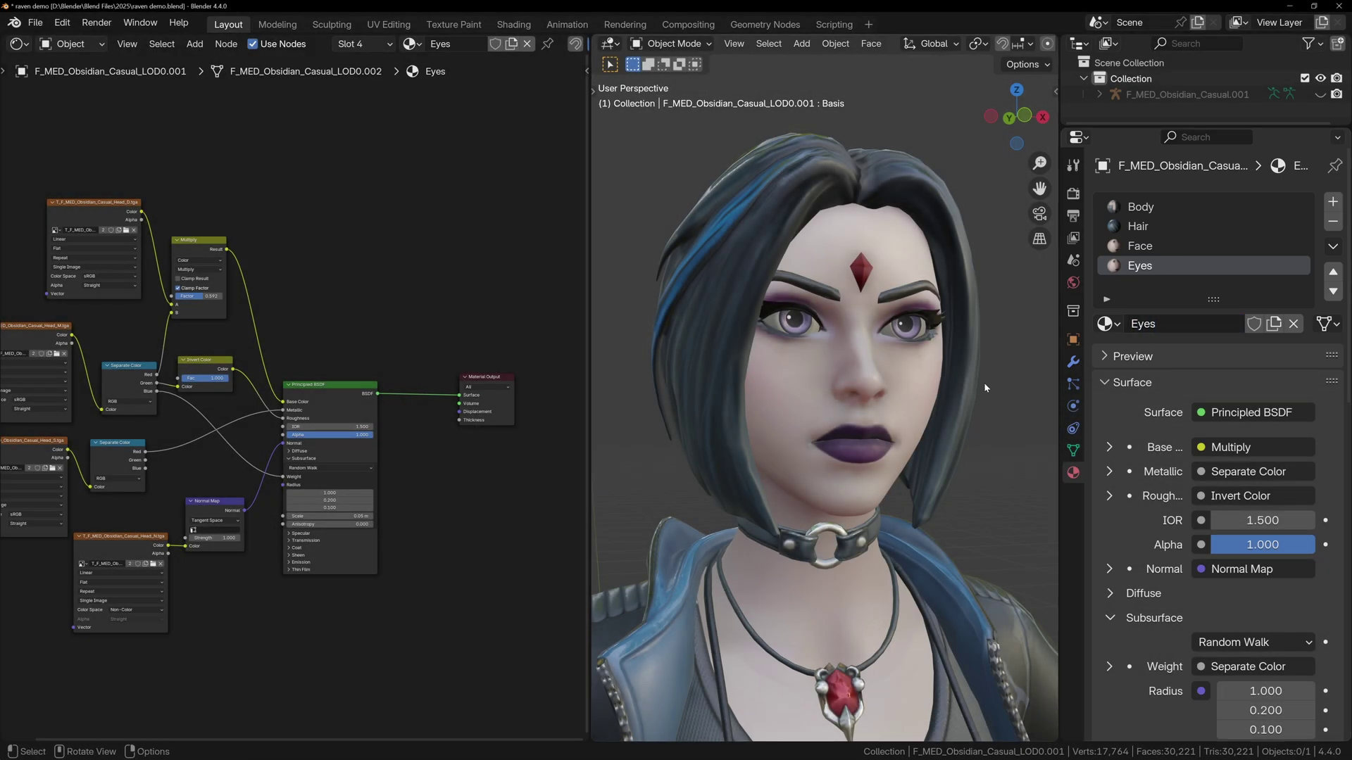
Assign the Eyes material to the eye faces in Edit Mode and return to Object Mode.
key(Tab)
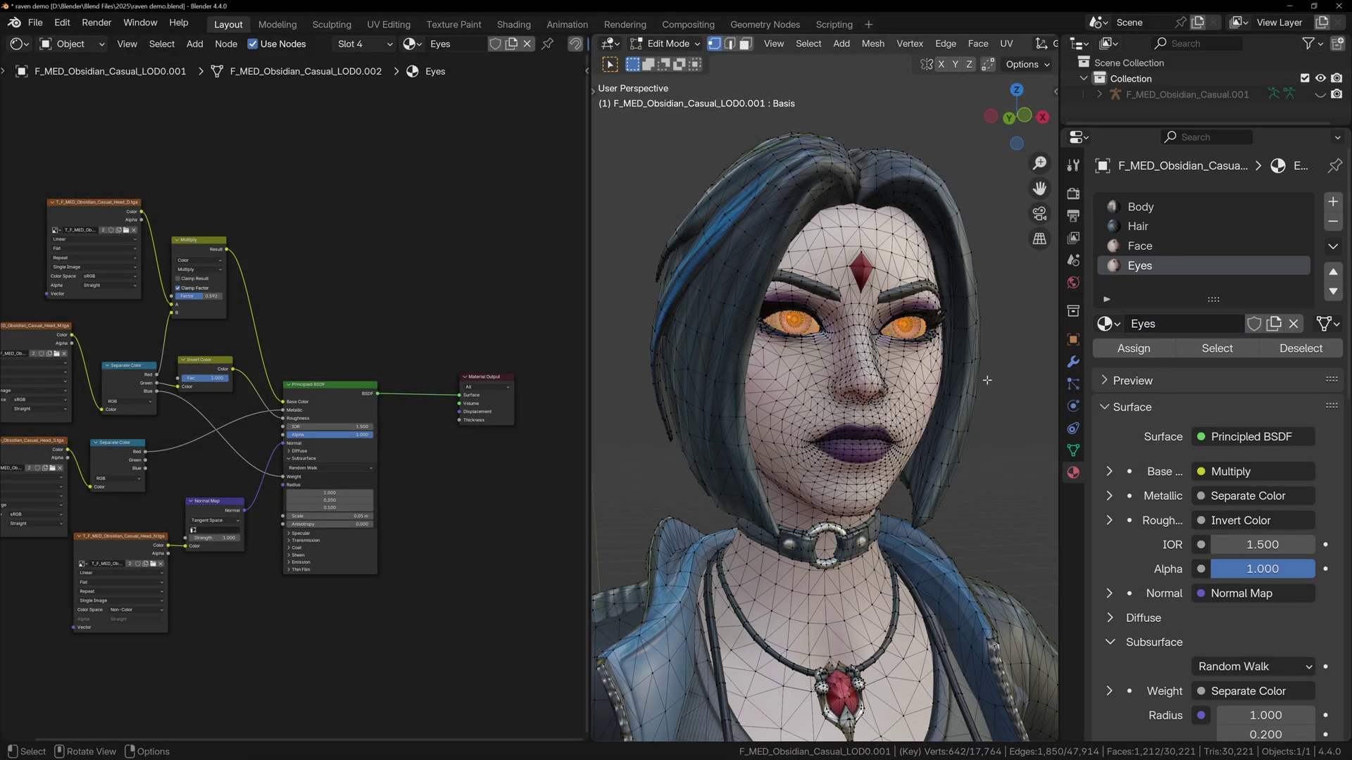
click(1133, 348)
key(Tab)
key(shift+a)
Add an Emission node fed by the eye texture colour and connect it to the material surface.
text(emission)
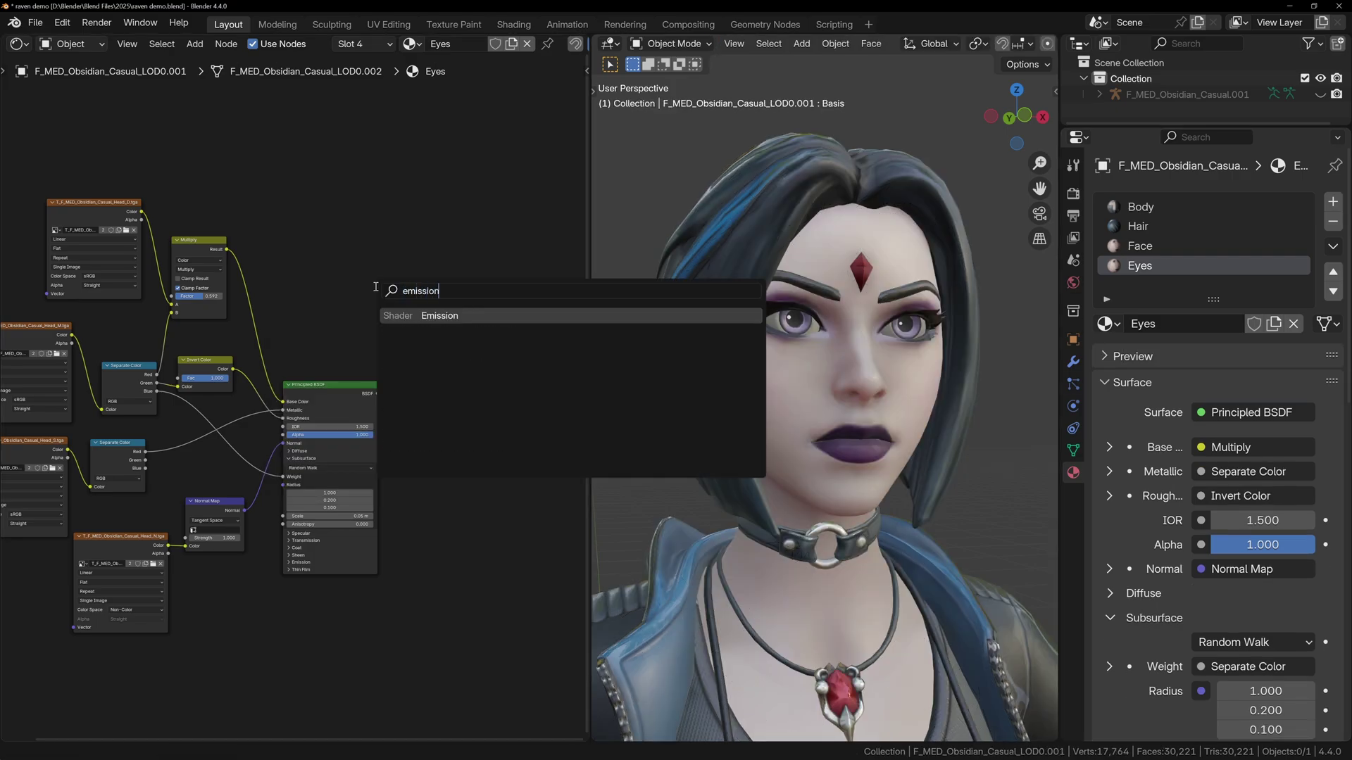
key(Return)
click(377, 310)
drag(141, 211, 349, 312)
ctrl+shift+click(369, 298)
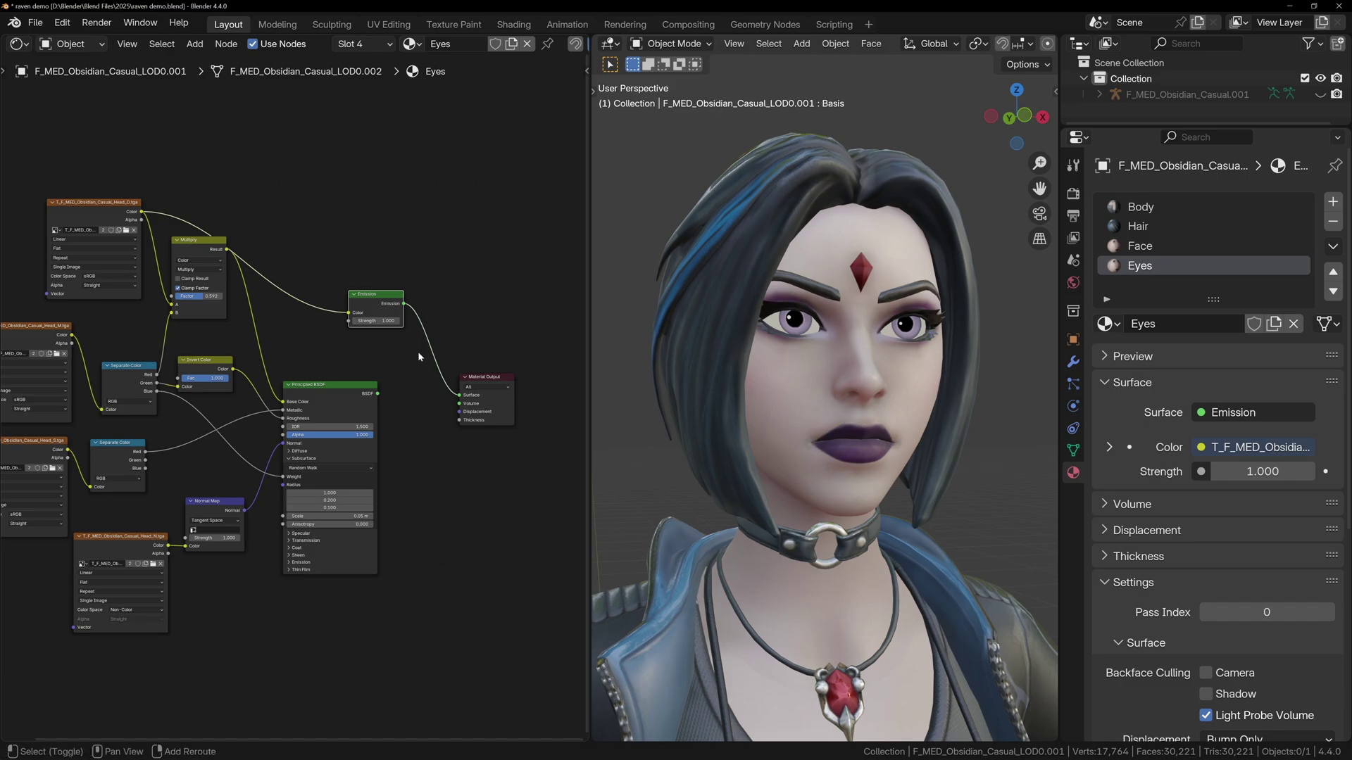
Blend Emission with the Principled BSDF through a Mix Shader node.
key(shift+a)
text(mix)
click(459, 414)
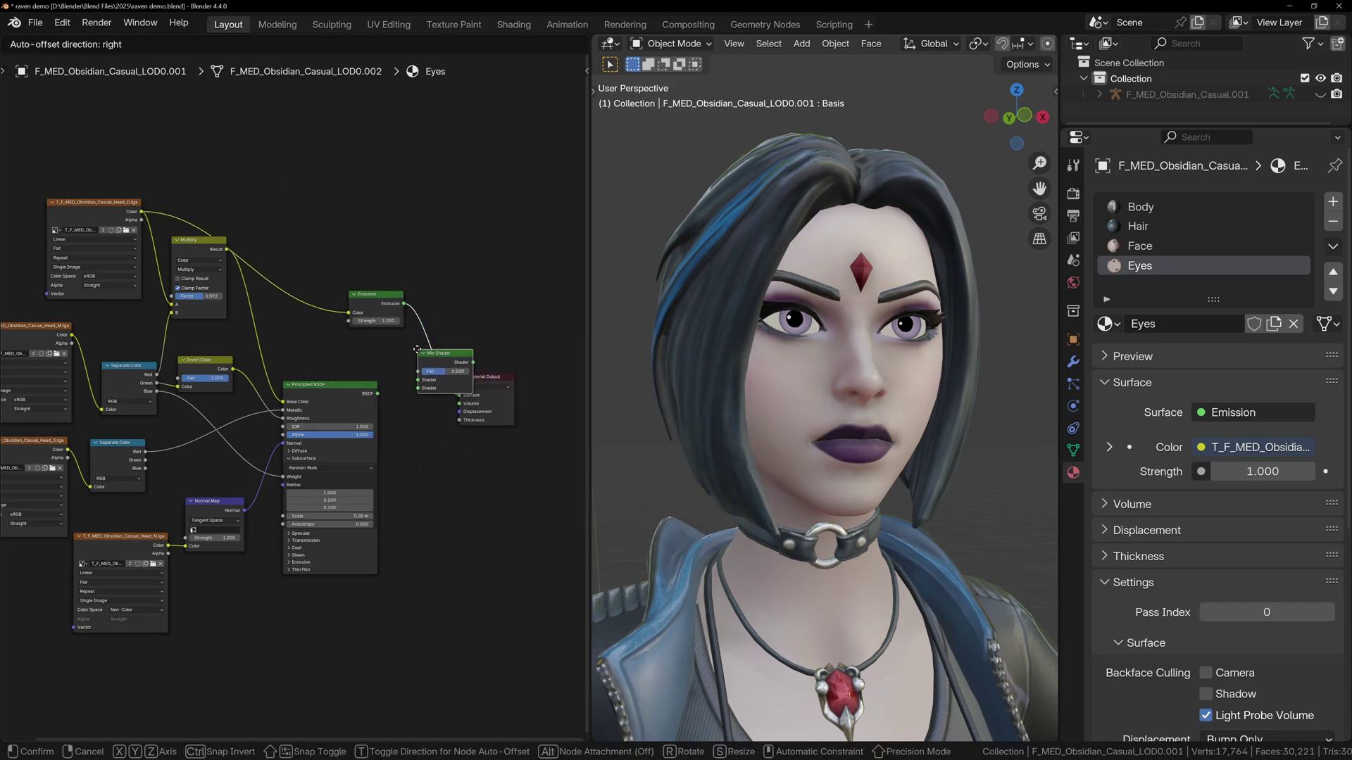
click(447, 373)
drag(379, 393, 436, 373)
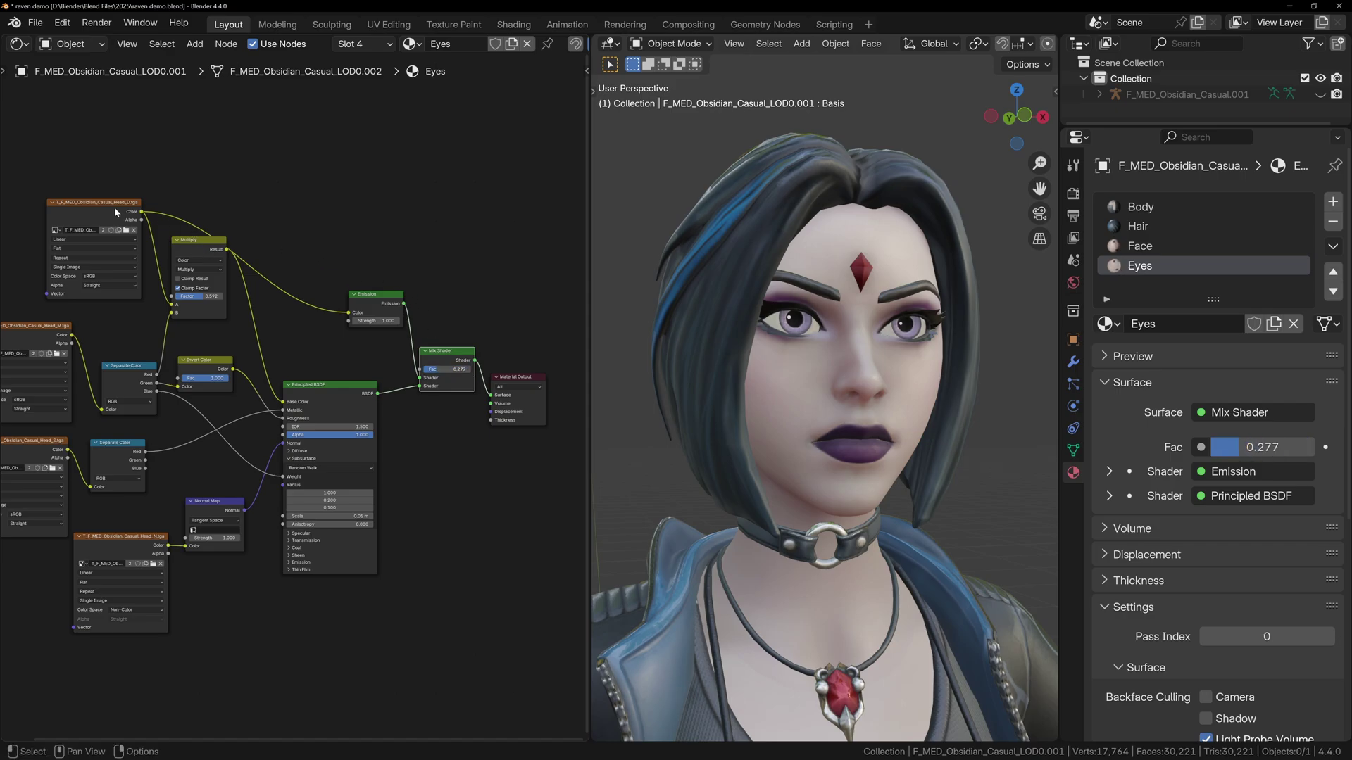
Insert a Hue/Saturation/Value node between Multiply and Emission with Saturation set to 2.
drag(199, 240, 196, 267)
key(shift+a)
text(hue)
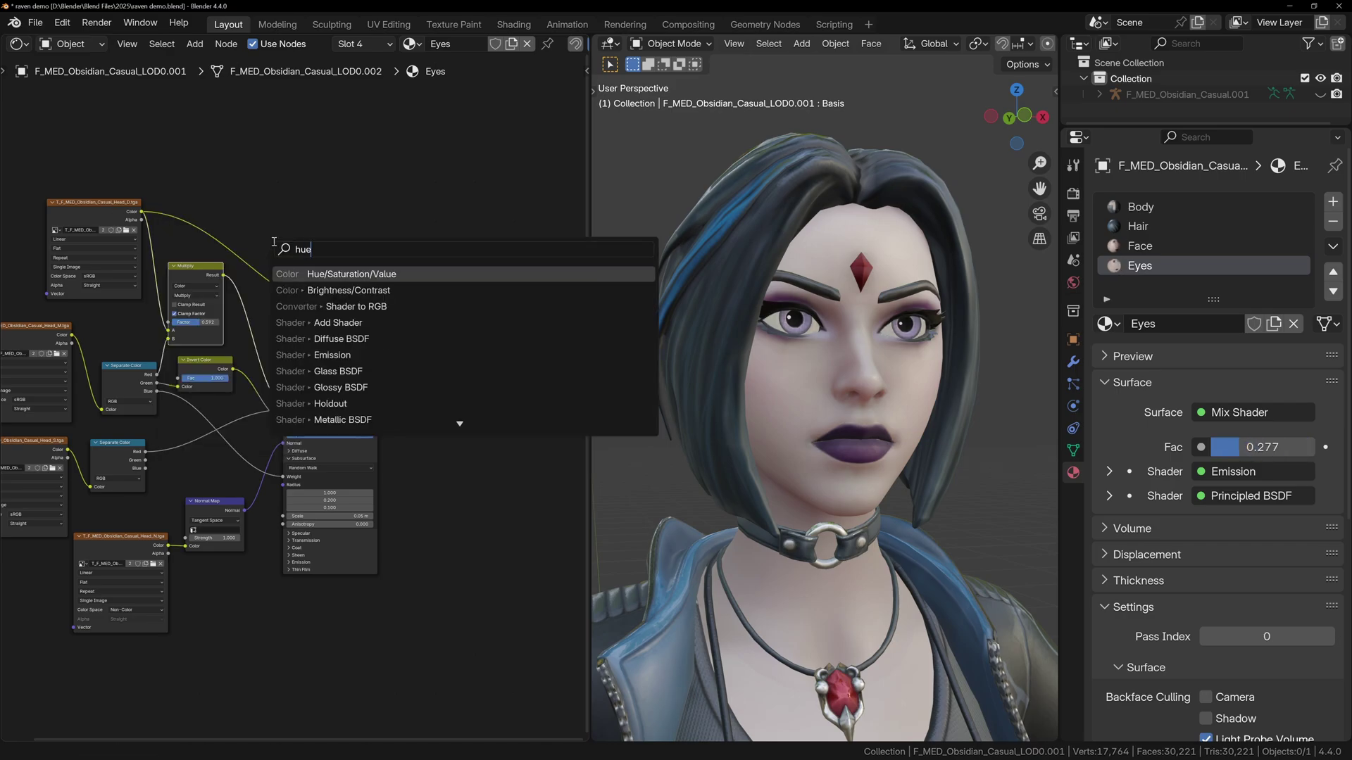
click(301, 273)
click(299, 264)
click(300, 262)
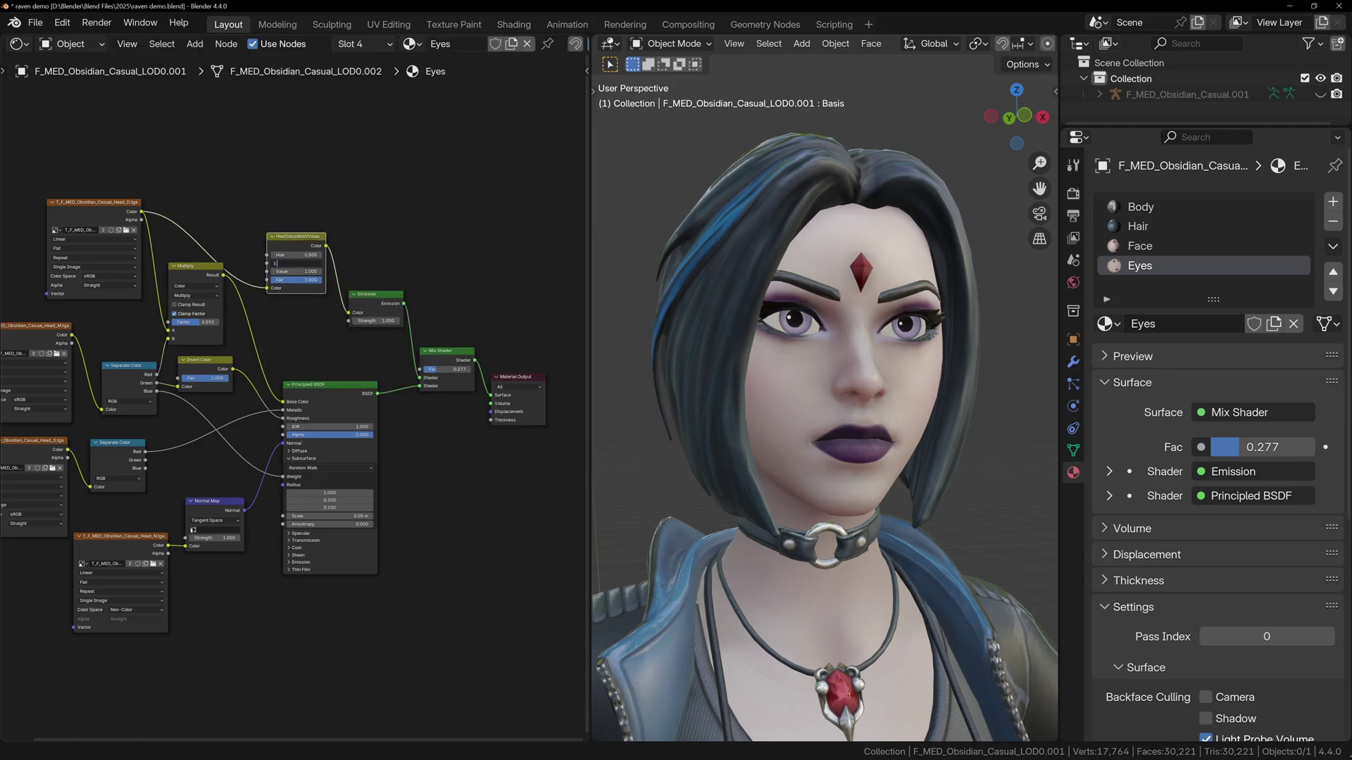
text(2)
key(Return)
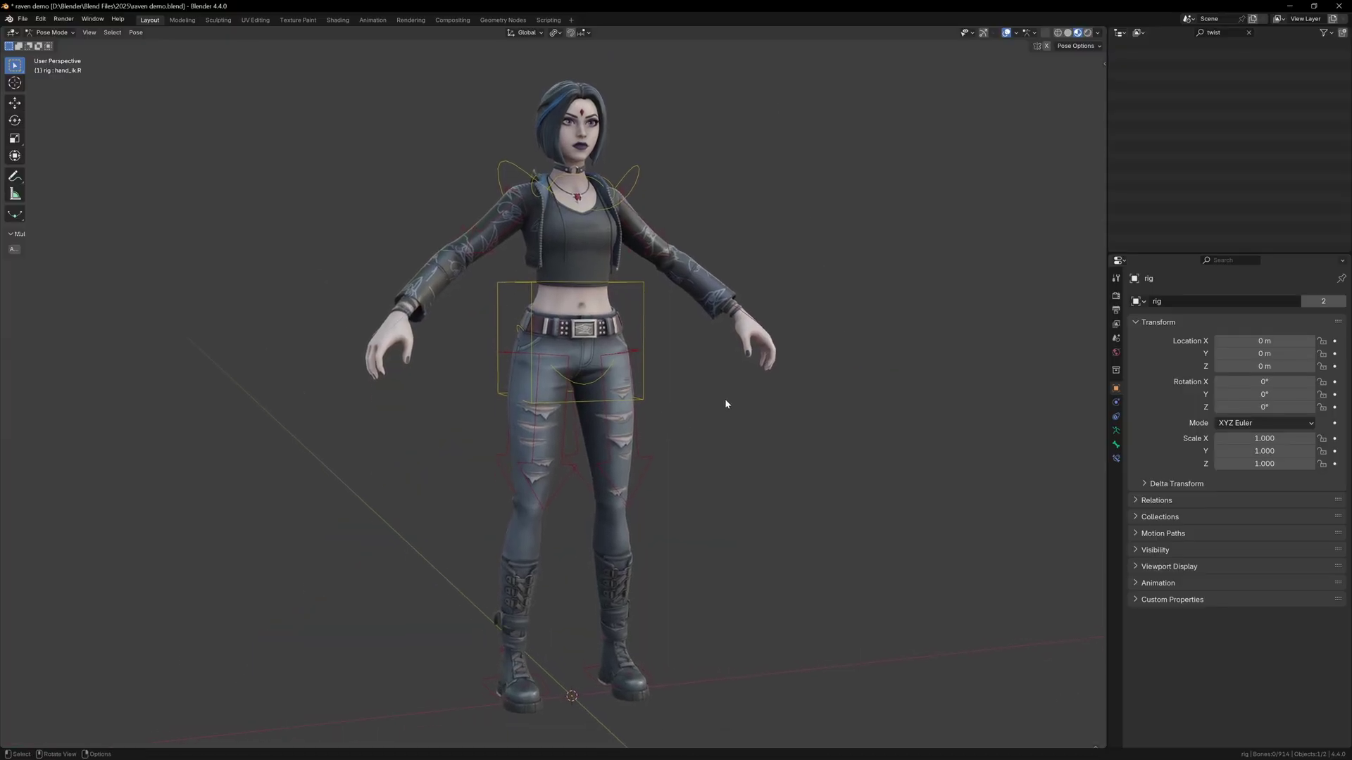
Lower the torso bone vertically and move the hand_ik.R bone along Z.
key(g)
key(z)
click(680, 444)
click(405, 332)
key(g)
key(z)
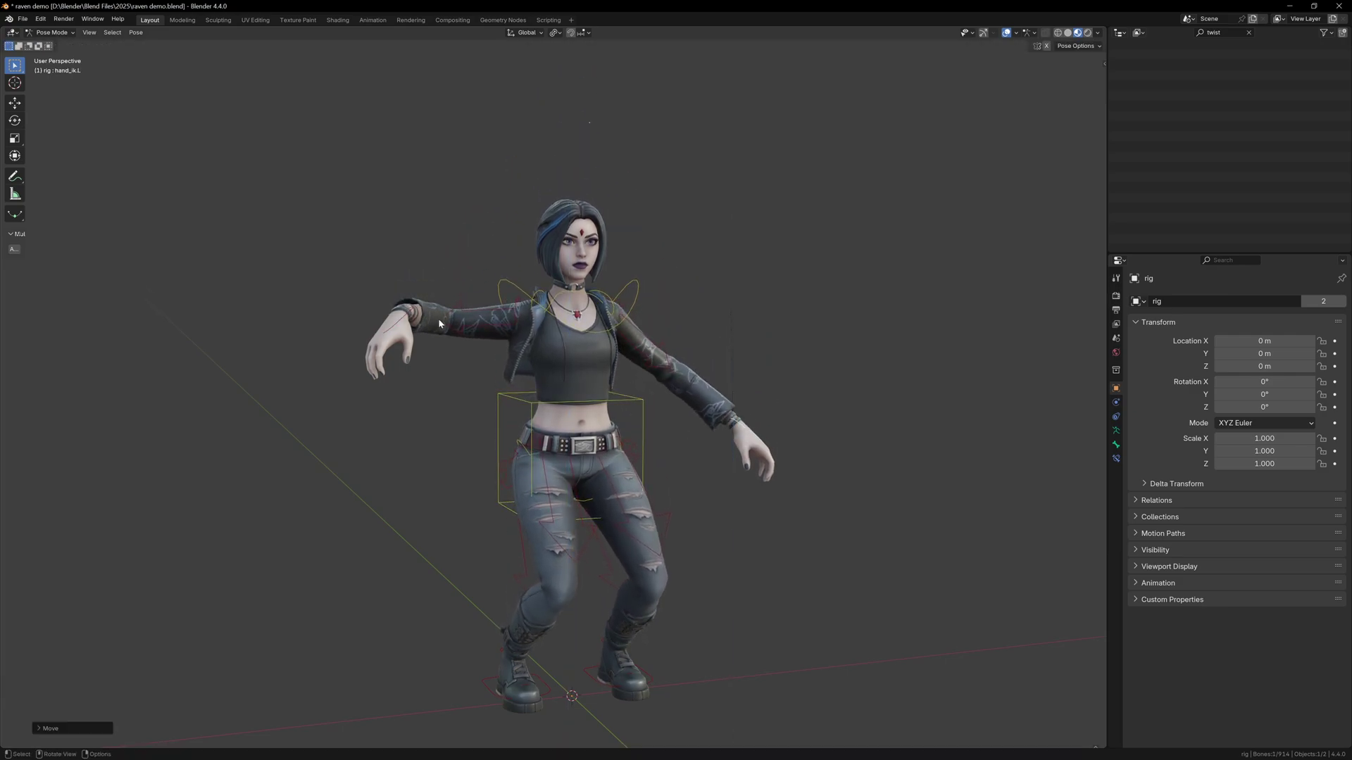
click(649, 399)
From a side view, lower the torso further into a deep crouch.
middle_drag(648, 398, 590, 442)
click(590, 442)
key(g)
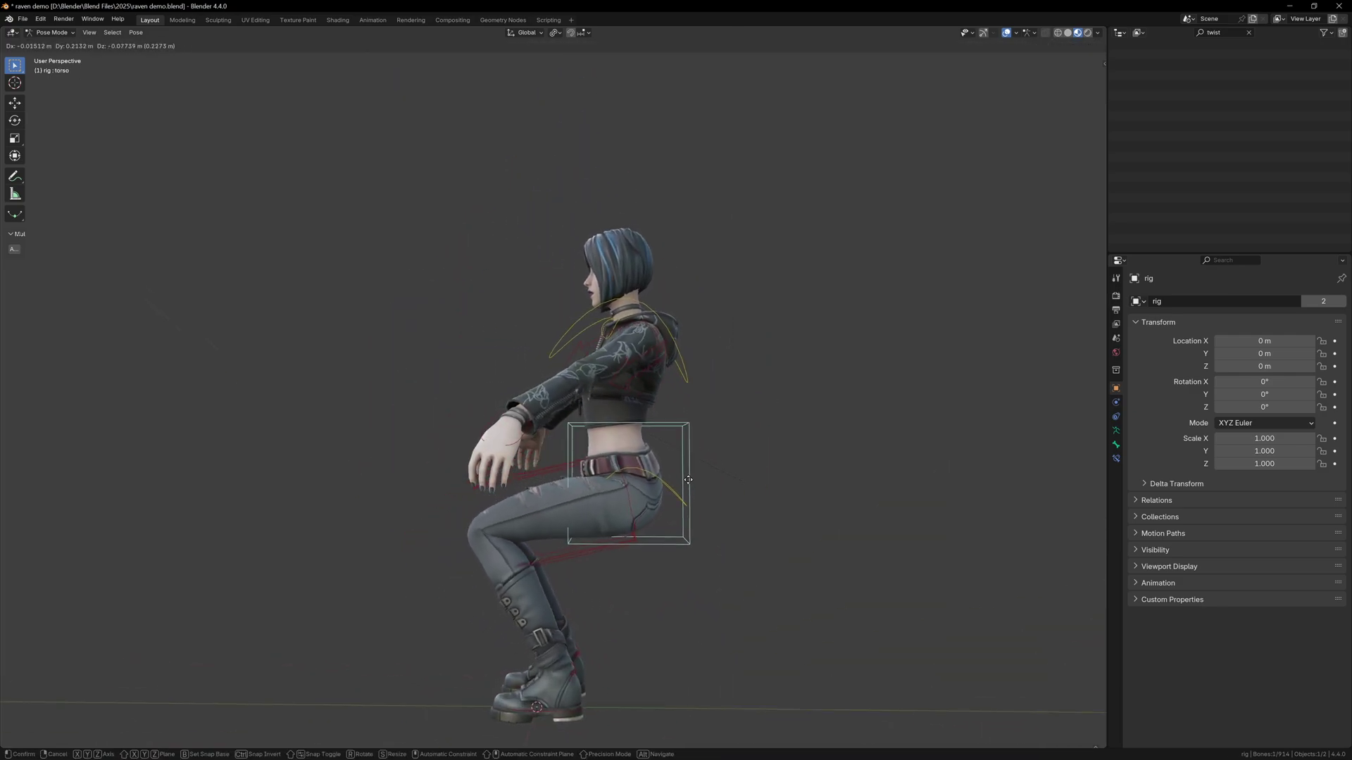